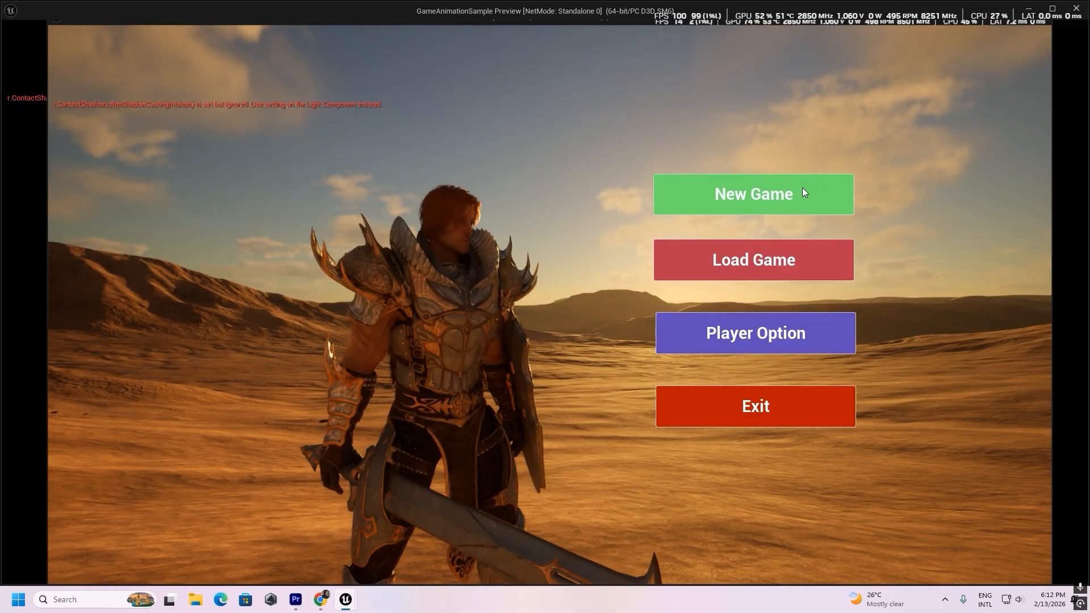
Start a new game from the previewed main menu and walk the character toward the rock formation
{"action": "left_click", "coordinate": [753, 194]}
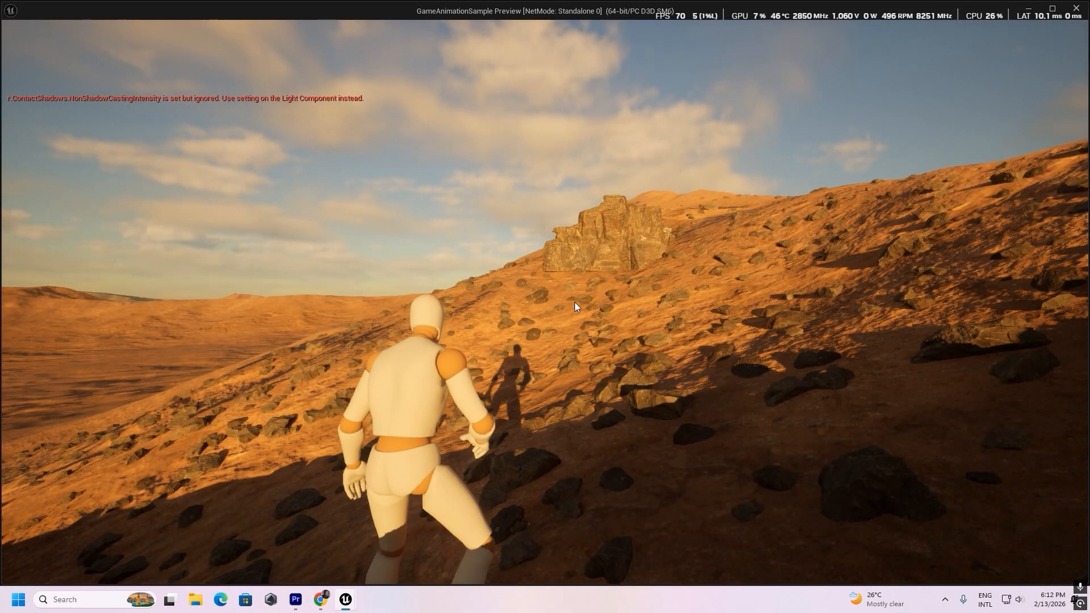
{"action": "key", "text": "w"}
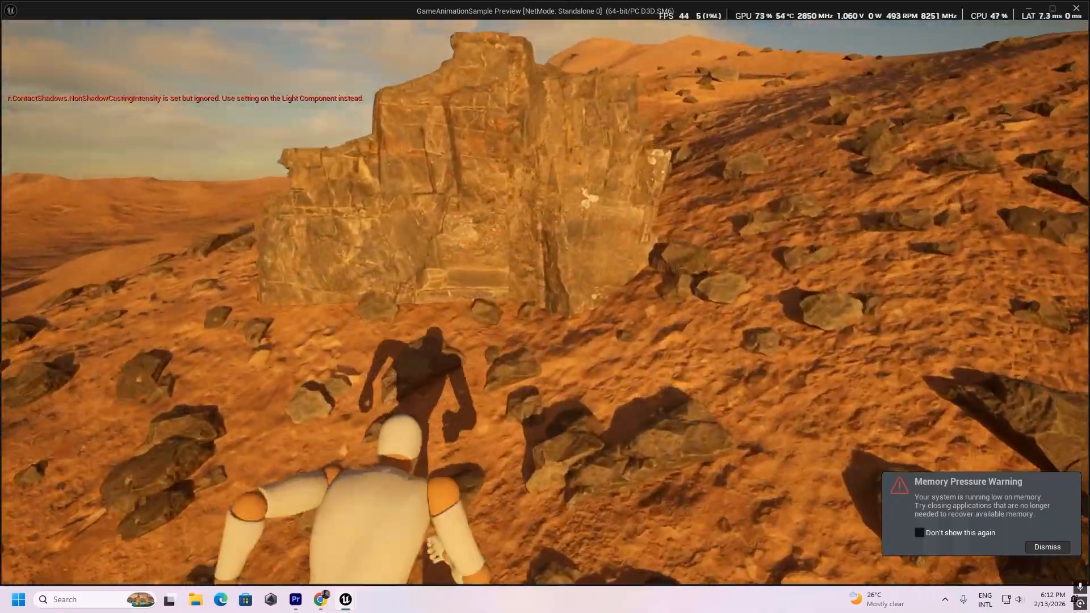
{"action": "key", "text": "w"}
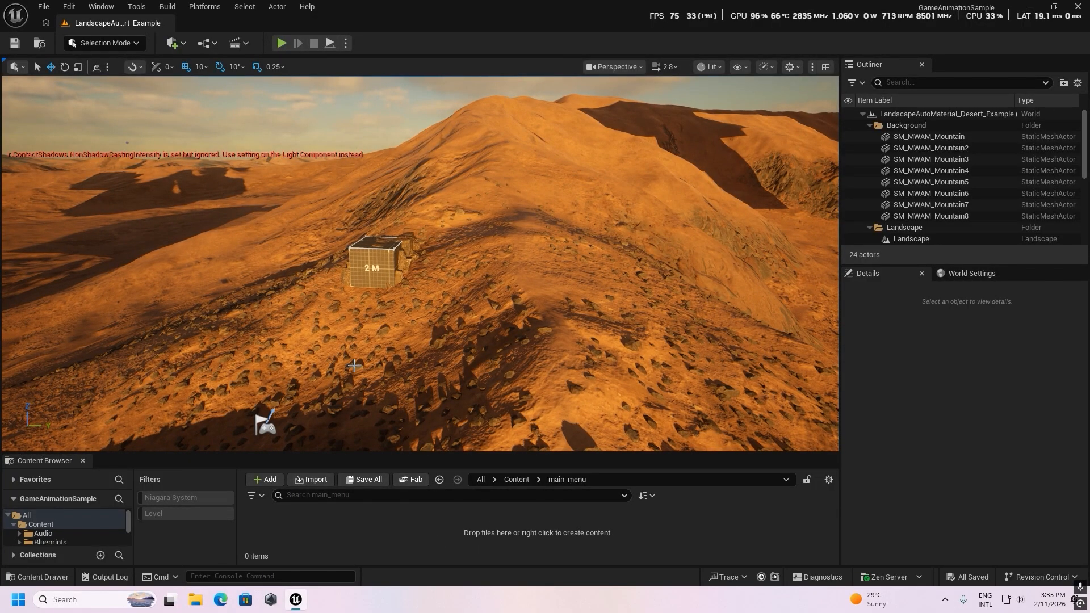
{"action": "right_click_drag", "start_coordinate": [354, 365], "coordinate": [336, 314]}
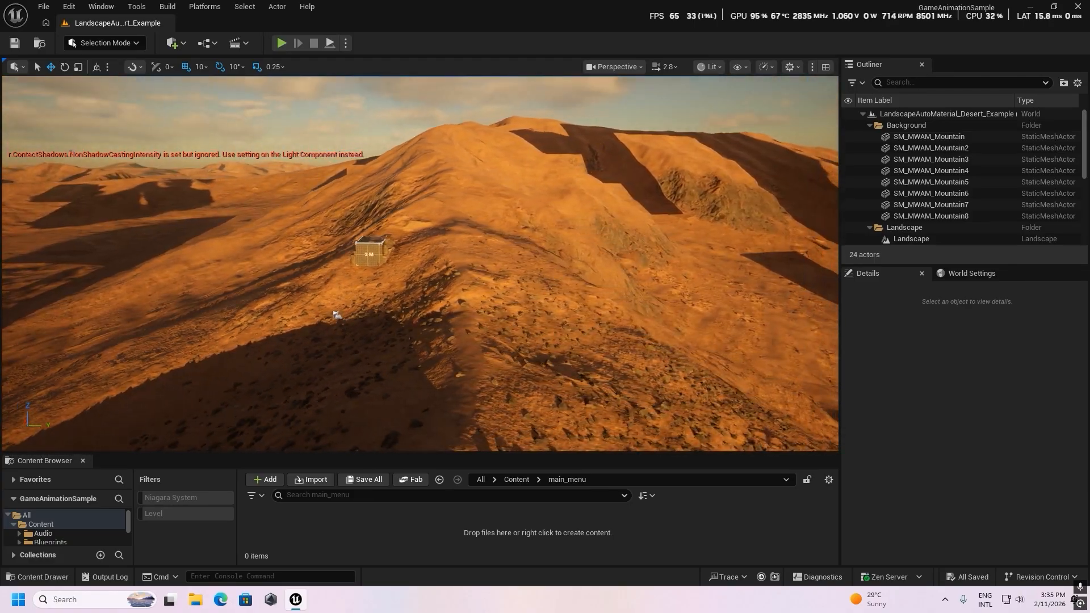
{"action": "right_click_drag", "start_coordinate": [412, 288], "coordinate": [437, 288]}
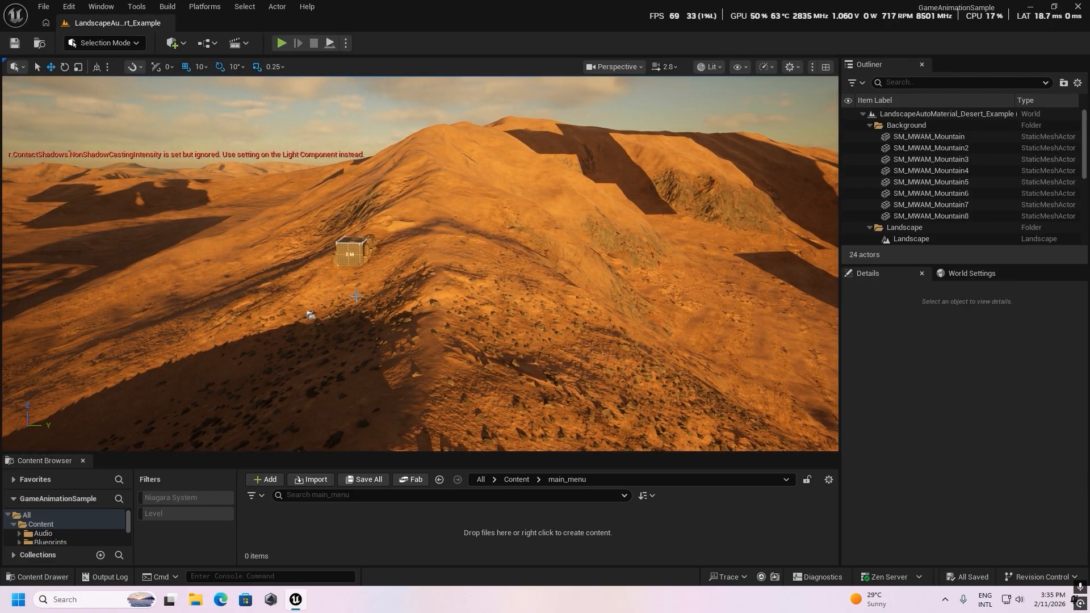
{"action": "right_click_drag", "start_coordinate": [353, 331], "coordinate": [463, 292]}
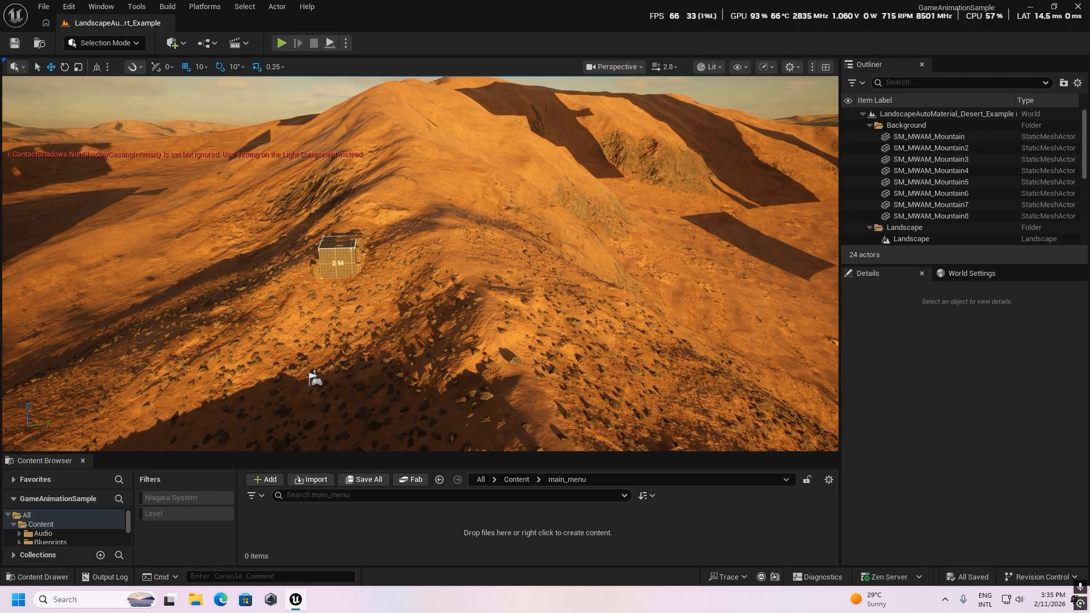
{"action": "right_click_drag", "start_coordinate": [386, 302], "coordinate": [419, 322]}
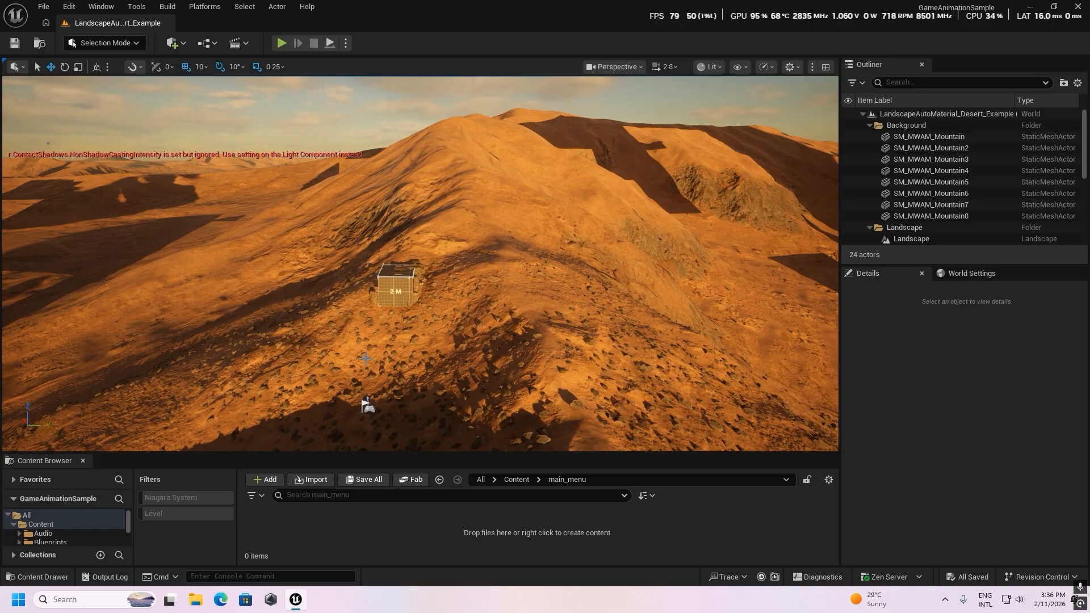
{"action": "key", "text": "w"}
{"action": "right_click_drag", "start_coordinate": [610, 345], "coordinate": [624, 355]}
{"action": "key", "text": "s"}
{"action": "key", "text": "w"}
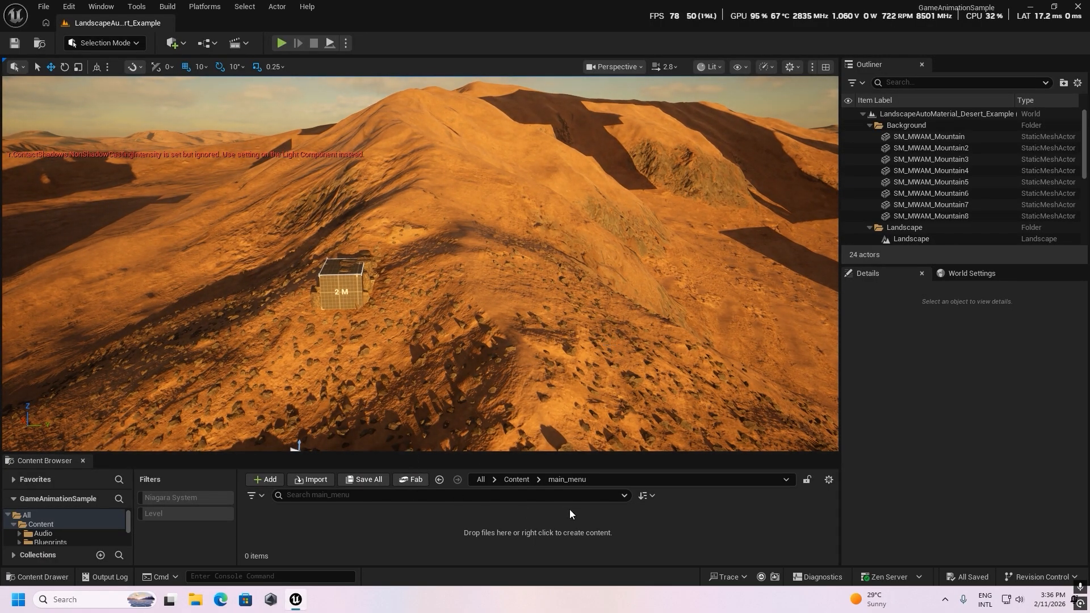
Enlarge the Content Browser and open the main_menu folder inside Content
{"action": "left_click", "coordinate": [505, 479]}
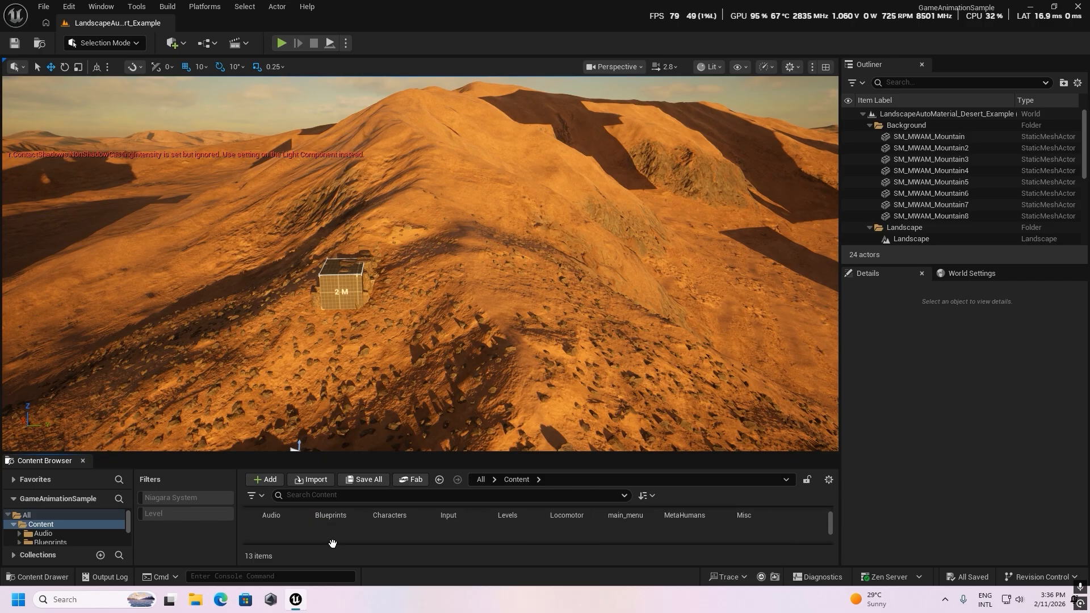
{"action": "left_click_drag", "start_coordinate": [477, 453], "coordinate": [488, 381]}
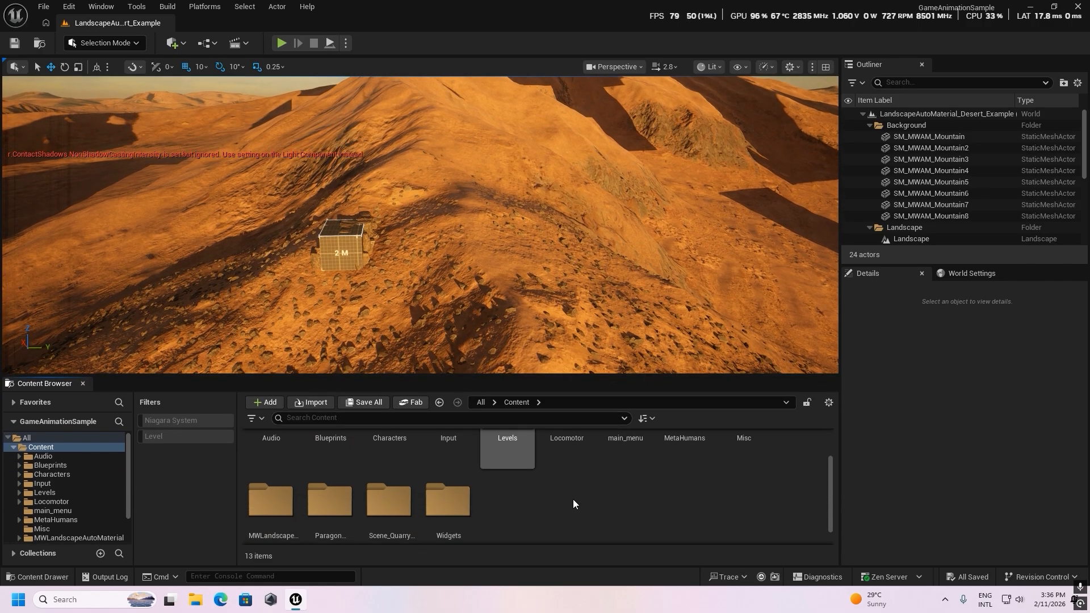
{"action": "scroll", "coordinate": [587, 502], "scroll_direction": "up", "scroll_amount": 3}
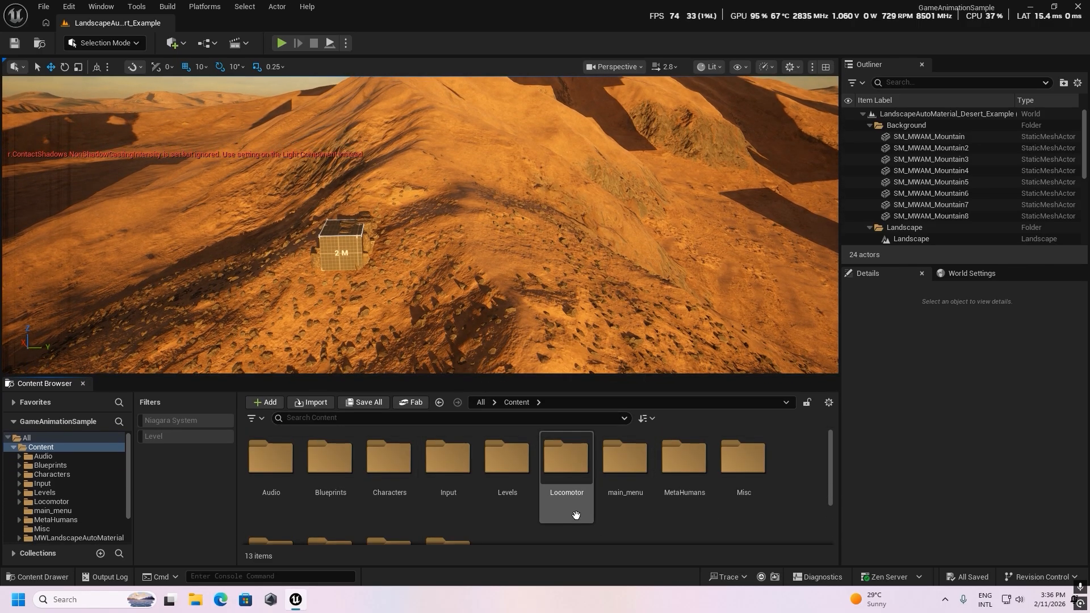
{"action": "double_click", "coordinate": [617, 468]}
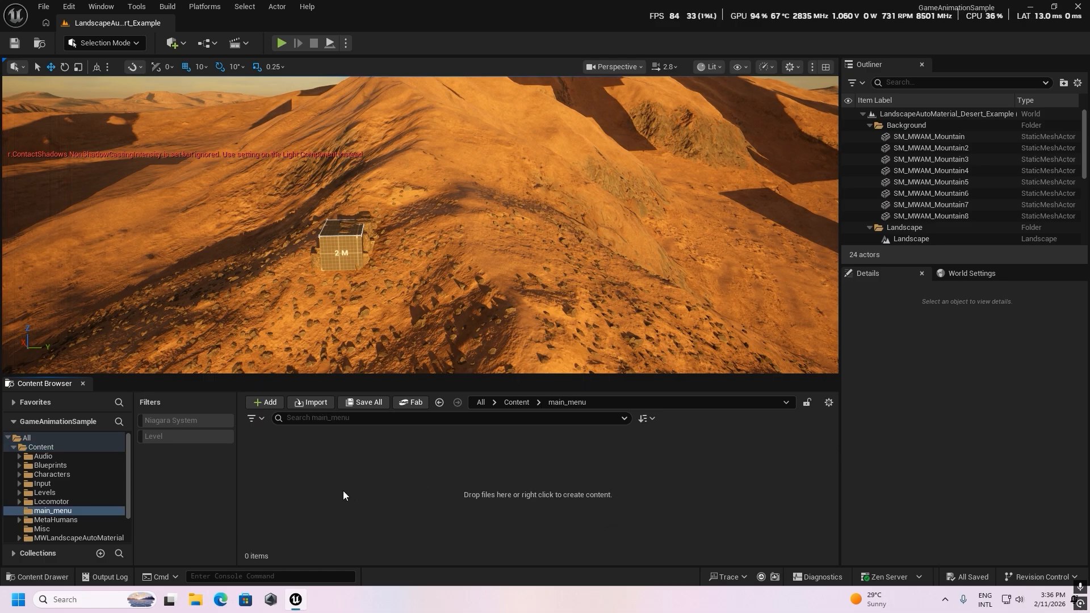
{"action": "right_click", "coordinate": [326, 476]}
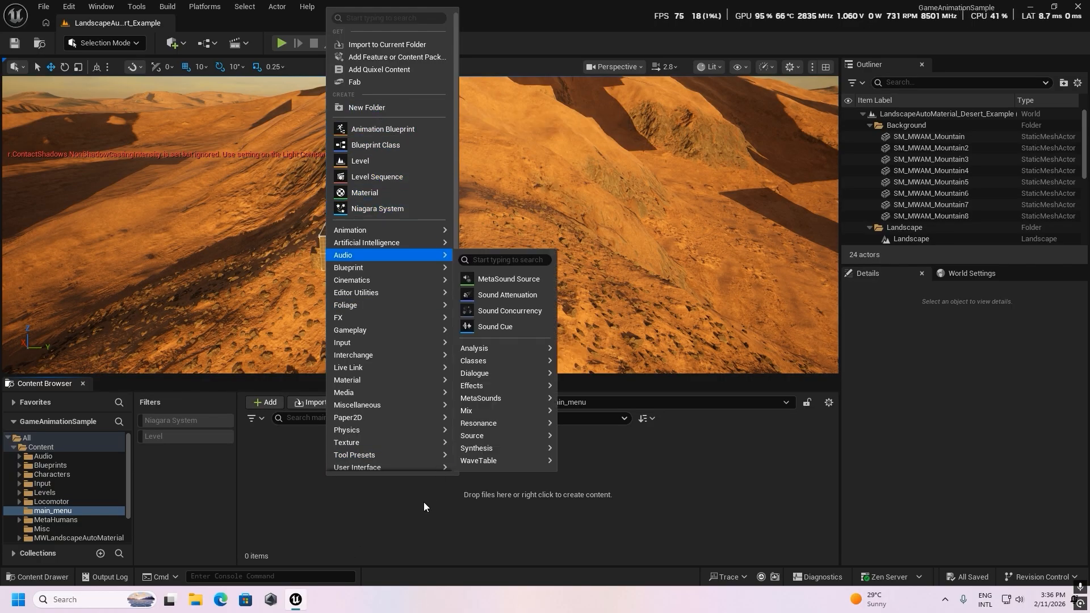
{"action": "left_click", "coordinate": [315, 496]}
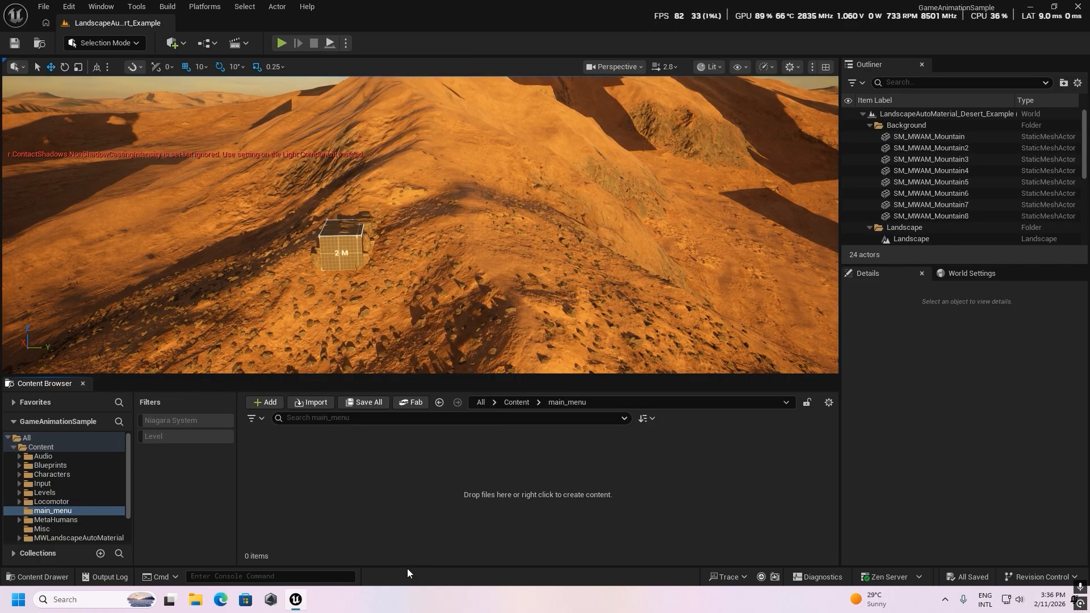
Create a new Level asset named main_menu in the main_menu folder
{"action": "right_click", "coordinate": [308, 467]}
{"action": "mouse_move", "coordinate": [308, 468]}
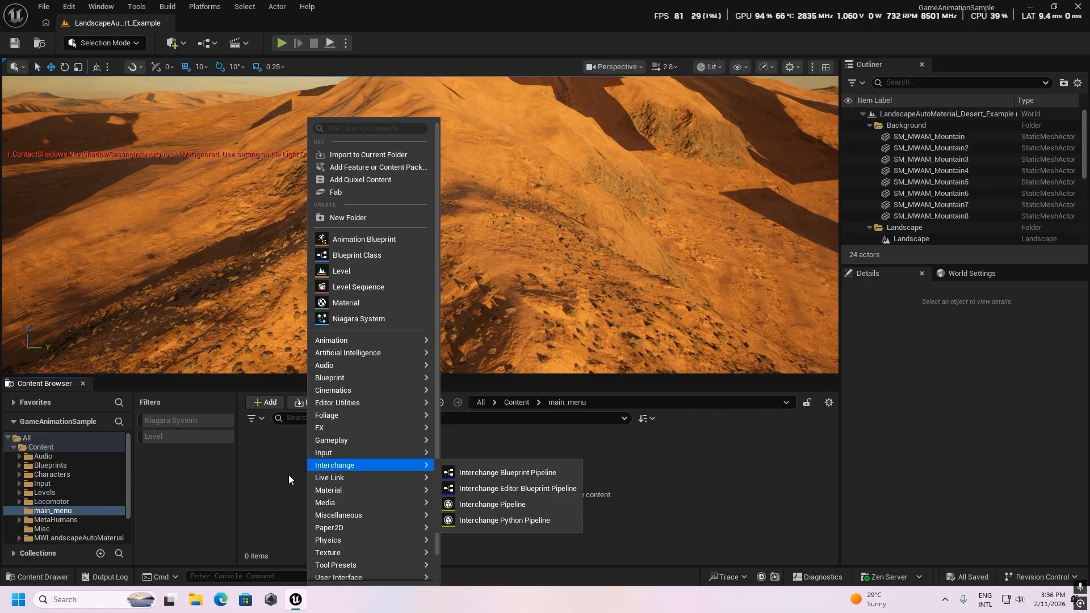
{"action": "left_click", "coordinate": [359, 274]}
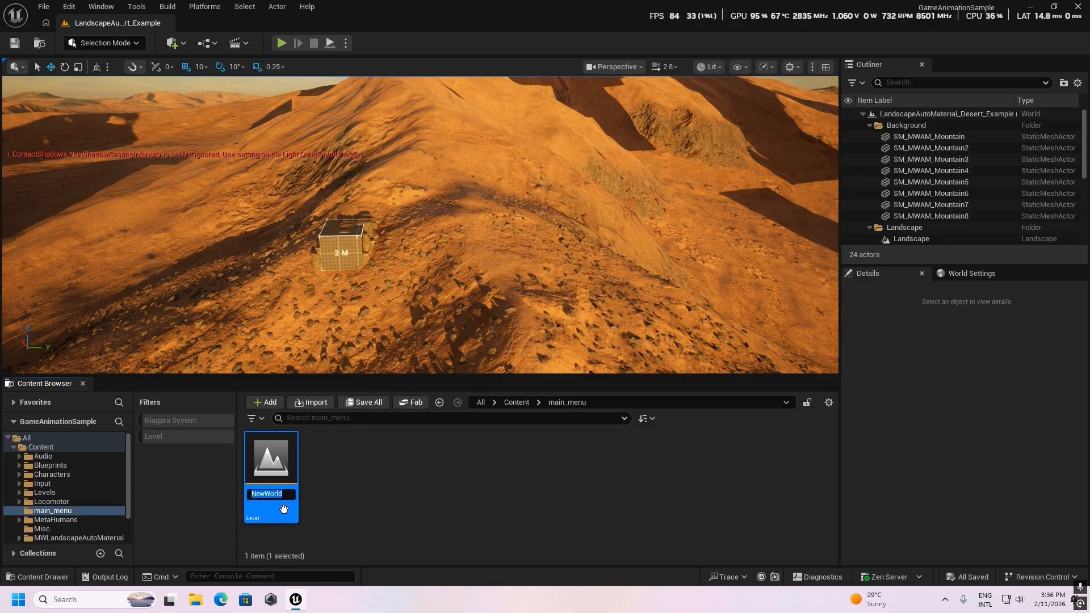
{"action": "type", "text": "main_menu"}
{"action": "key", "text": "Return"}
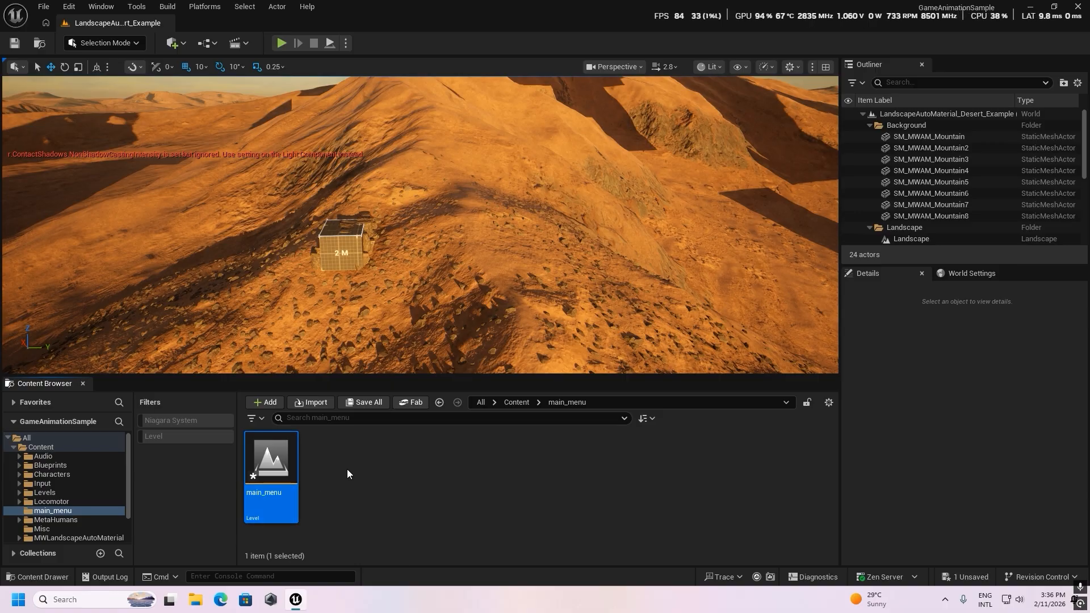
Open the main_menu level, saving its unsaved asset, and make the Content Browser slightly shorter
{"action": "double_click", "coordinate": [282, 468]}
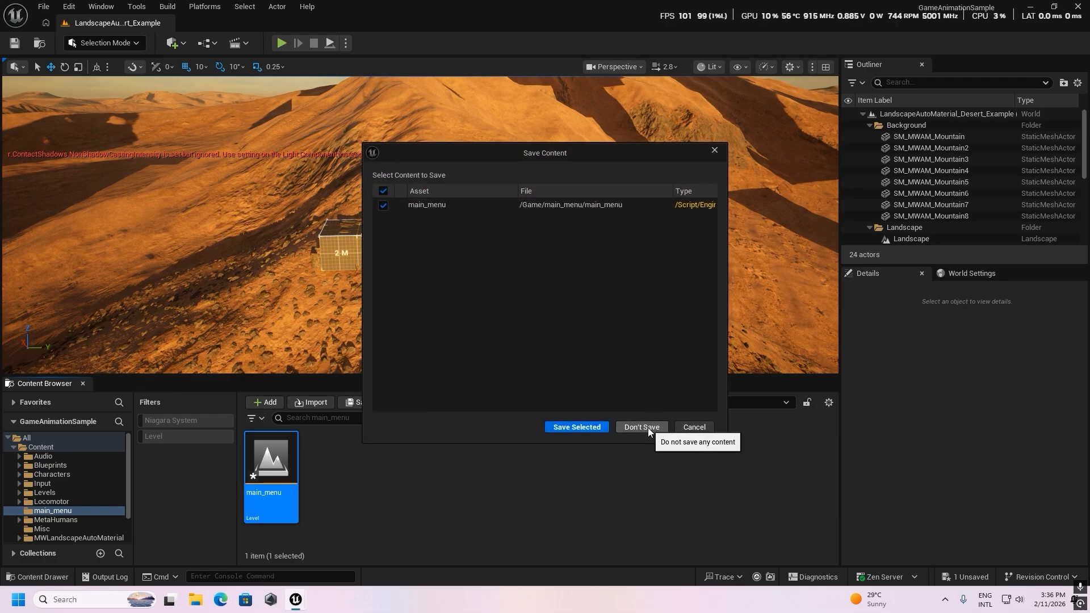
{"action": "left_click", "coordinate": [592, 426]}
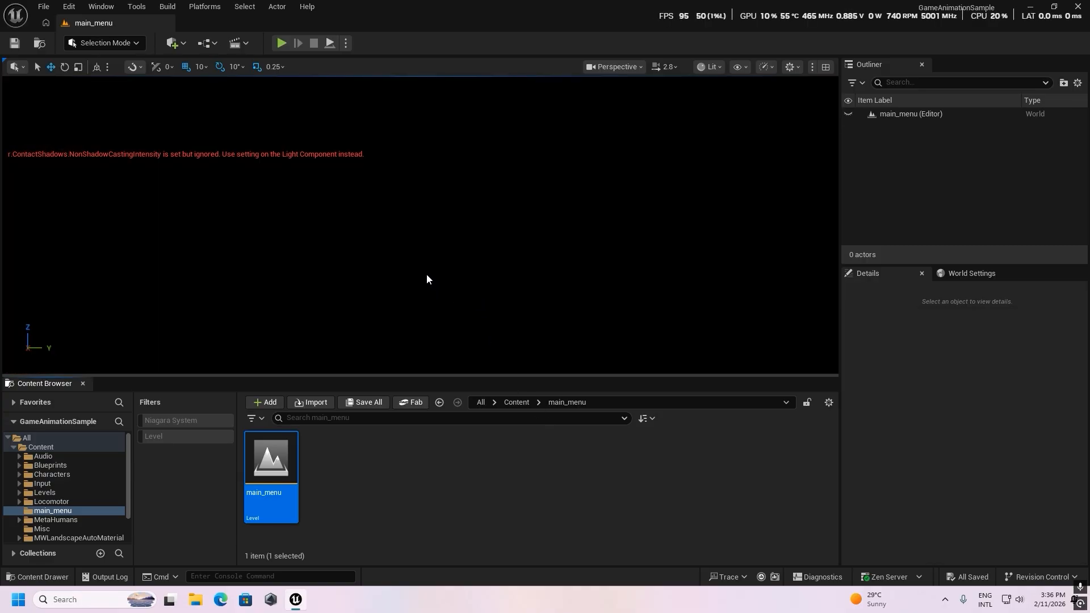
{"action": "right_click_drag", "start_coordinate": [428, 276], "coordinate": [428, 276]}
{"action": "left_click_drag", "start_coordinate": [468, 375], "coordinate": [470, 418]}
{"action": "right_click_drag", "start_coordinate": [451, 240], "coordinate": [451, 240]}
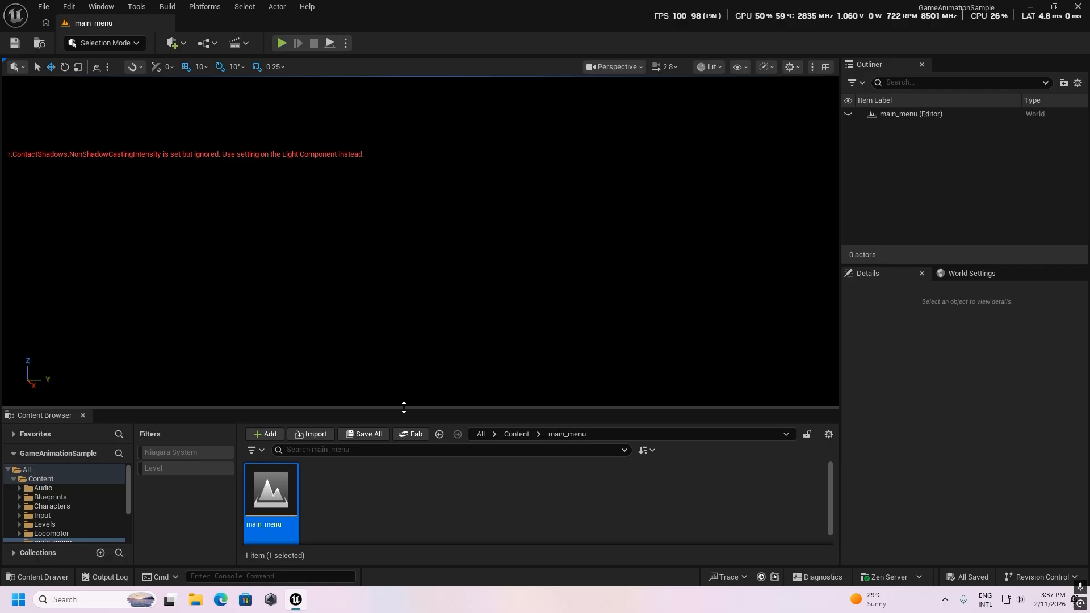
{"action": "left_click_drag", "start_coordinate": [404, 407], "coordinate": [408, 396]}
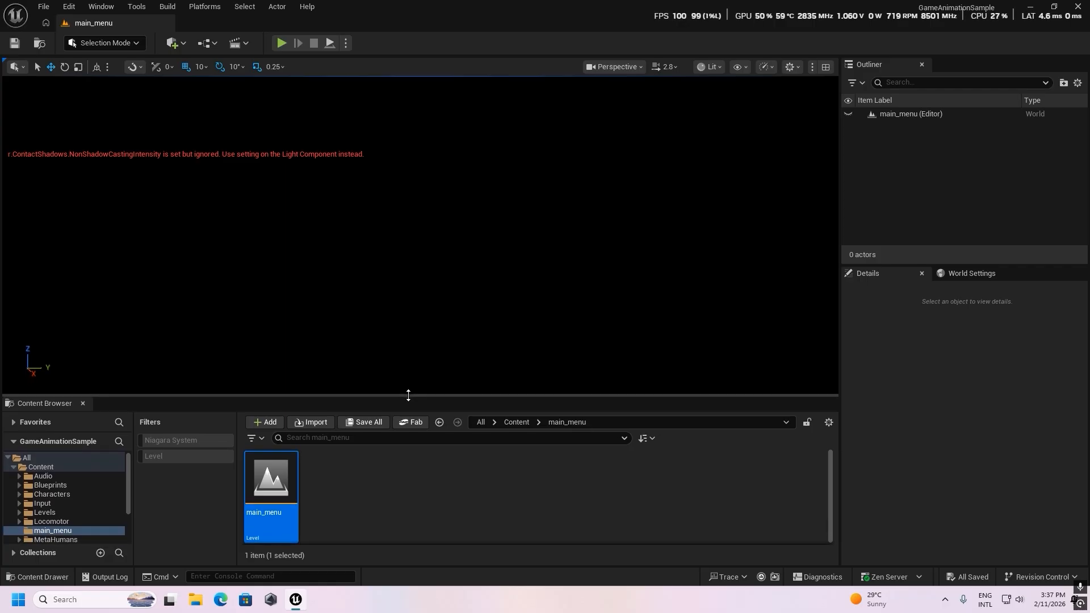
{"action": "left_click", "coordinate": [355, 493]}
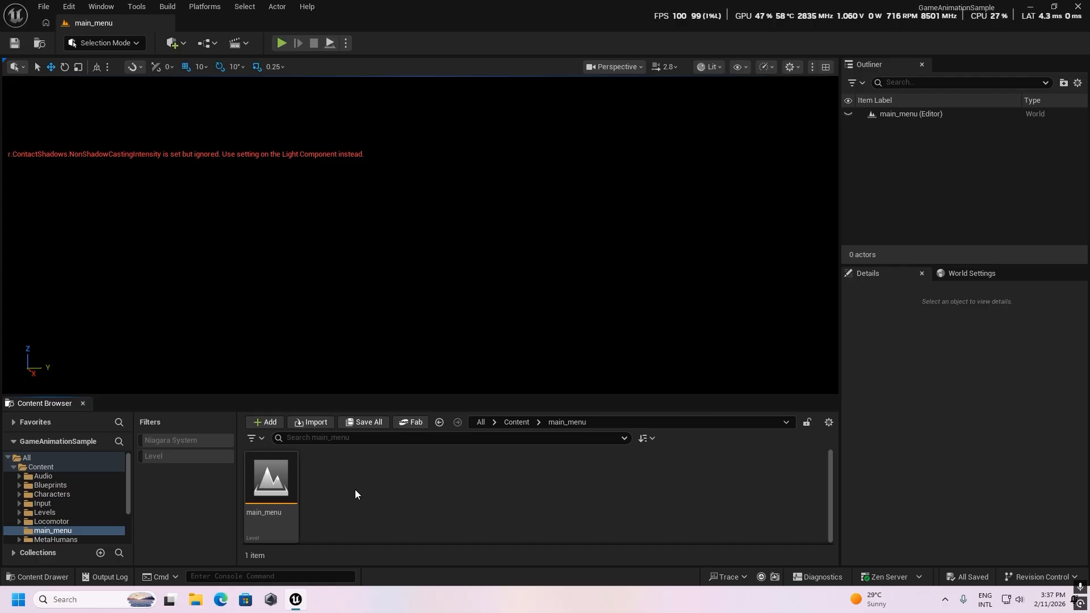
{"action": "key", "text": "alt+F9"}
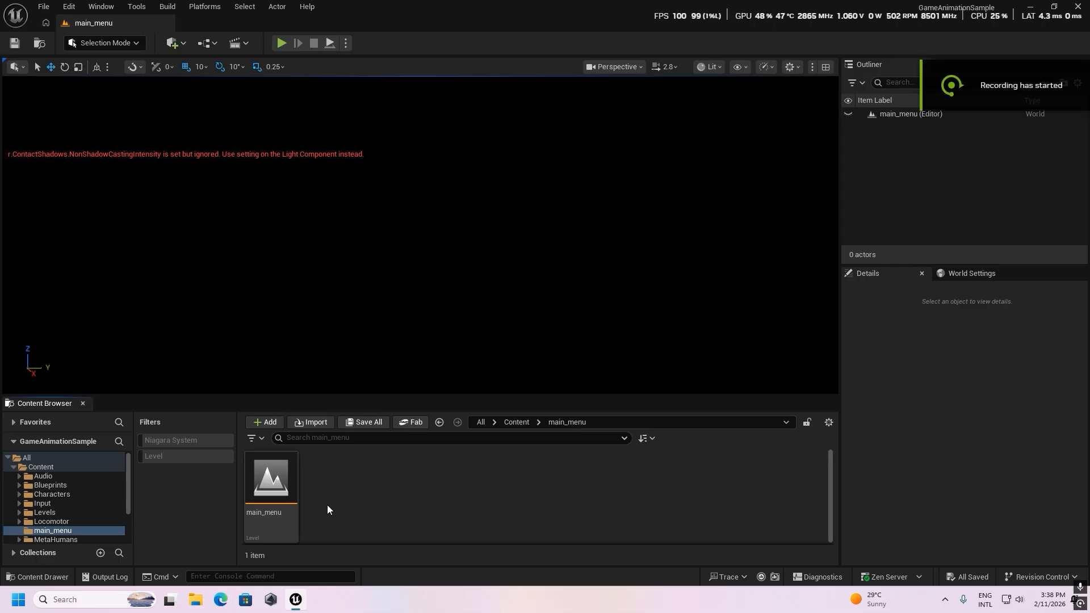
Create a Widget Blueprint named W_main_menu with User Widget as parent class and open it in a maximized editor
{"action": "right_click", "coordinate": [338, 491]}
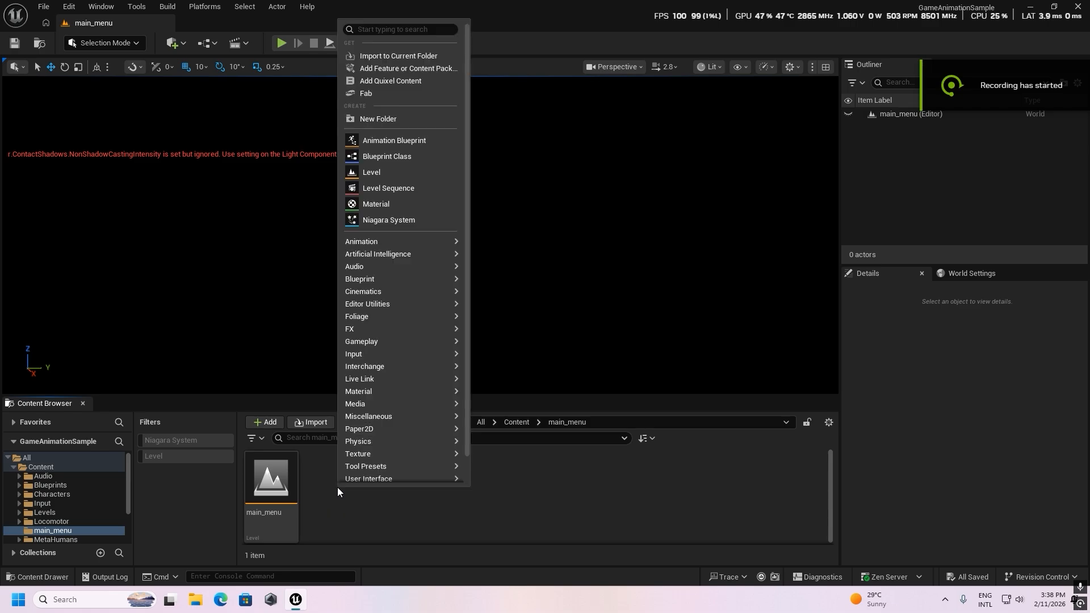
{"action": "mouse_move", "coordinate": [434, 342]}
{"action": "scroll", "coordinate": [434, 341], "scroll_direction": "down", "scroll_amount": 1}
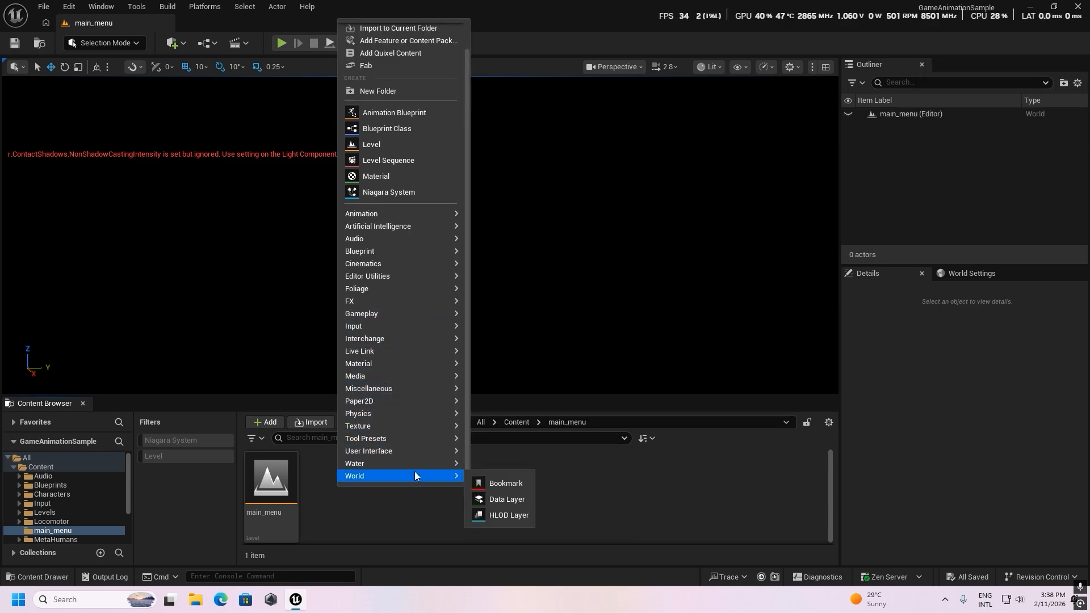
{"action": "mouse_move", "coordinate": [372, 445]}
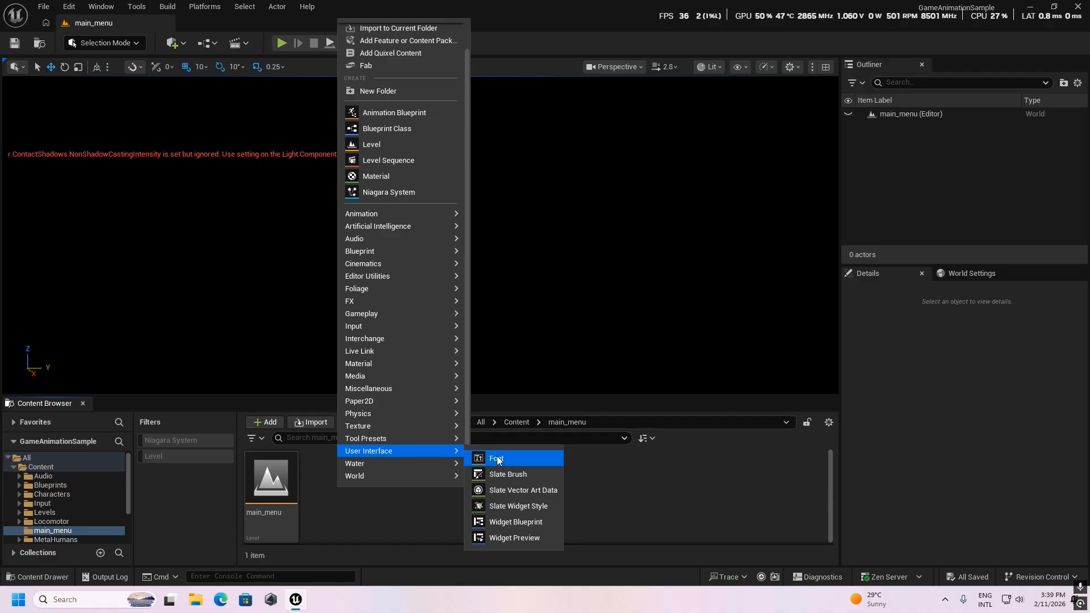
{"action": "left_click", "coordinate": [519, 521]}
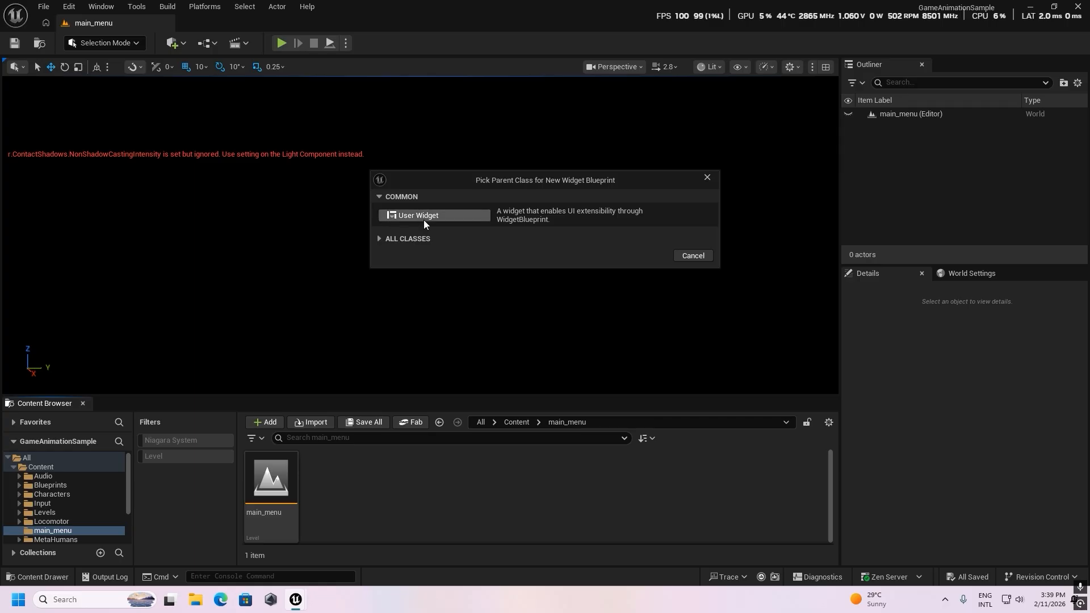
{"action": "left_click", "coordinate": [434, 216]}
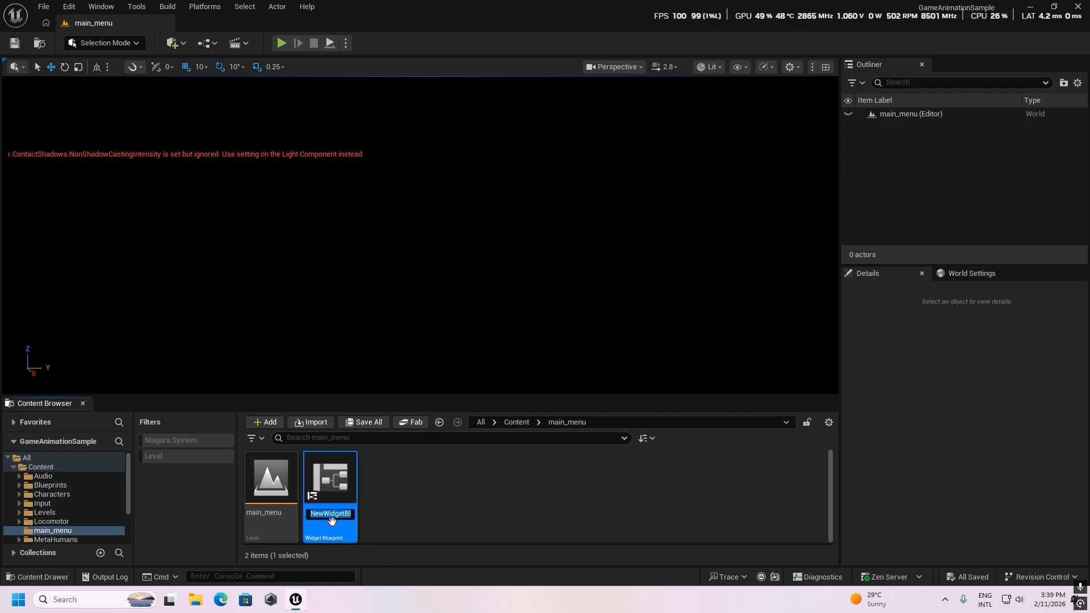
{"action": "type", "text": "W_main_men"}
{"action": "type", "text": "u"}
{"action": "key", "text": "Return"}
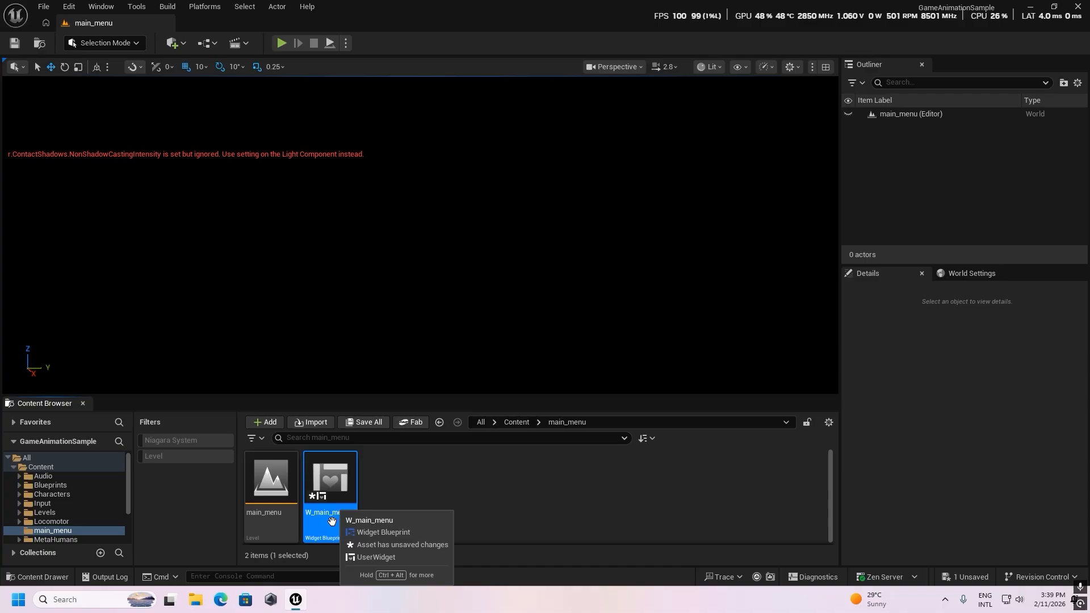
{"action": "double_click", "coordinate": [346, 491]}
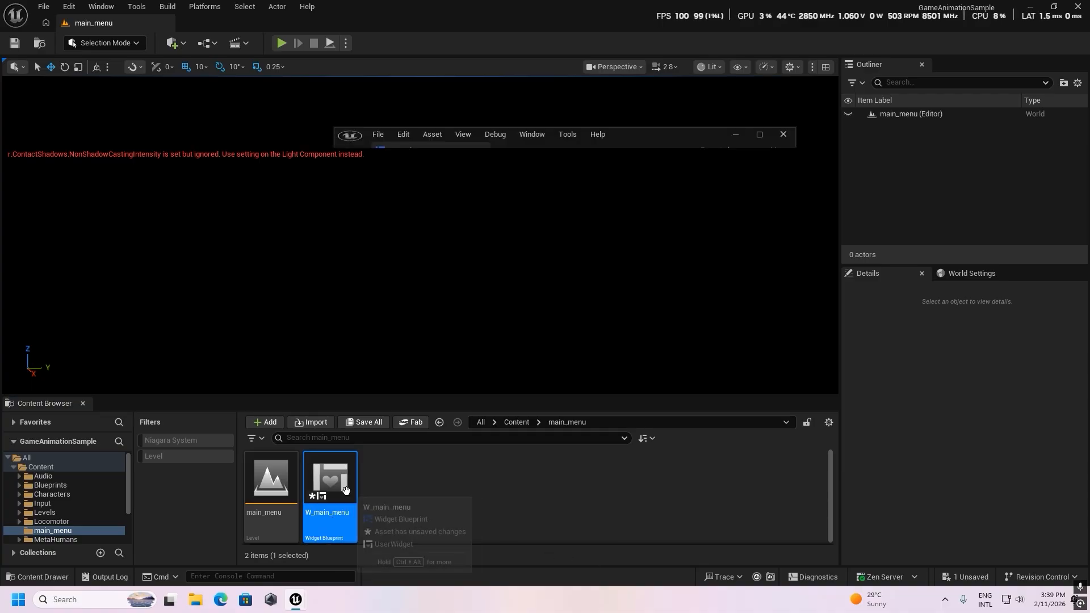
{"action": "left_click", "coordinate": [760, 134]}
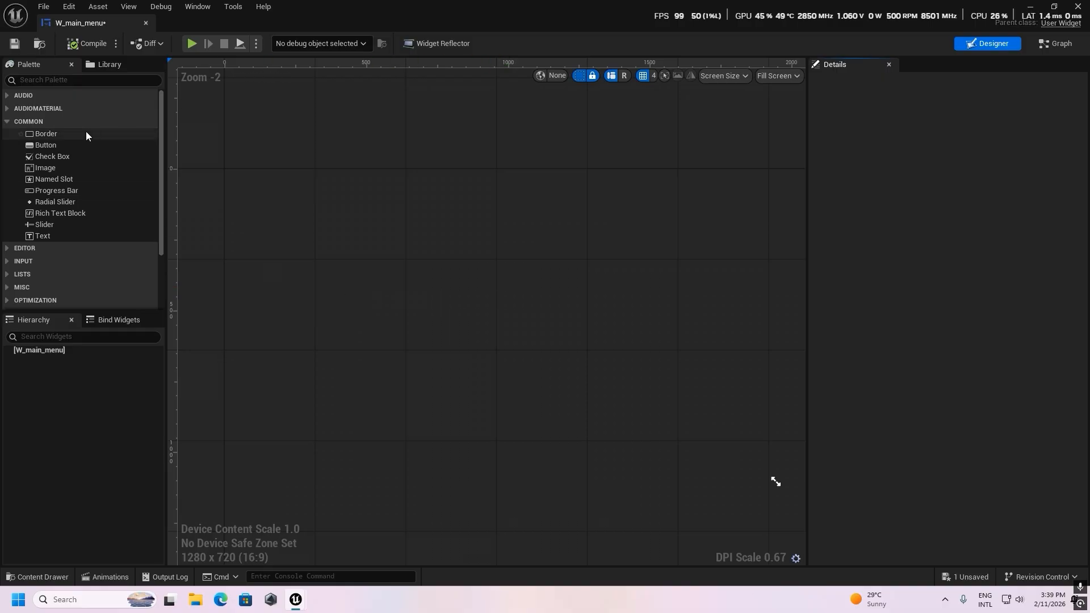
Add a Canvas Panel to W_main_menu and enlarge the designer preview to about 1862 x 1072
{"action": "left_click", "coordinate": [46, 80]}
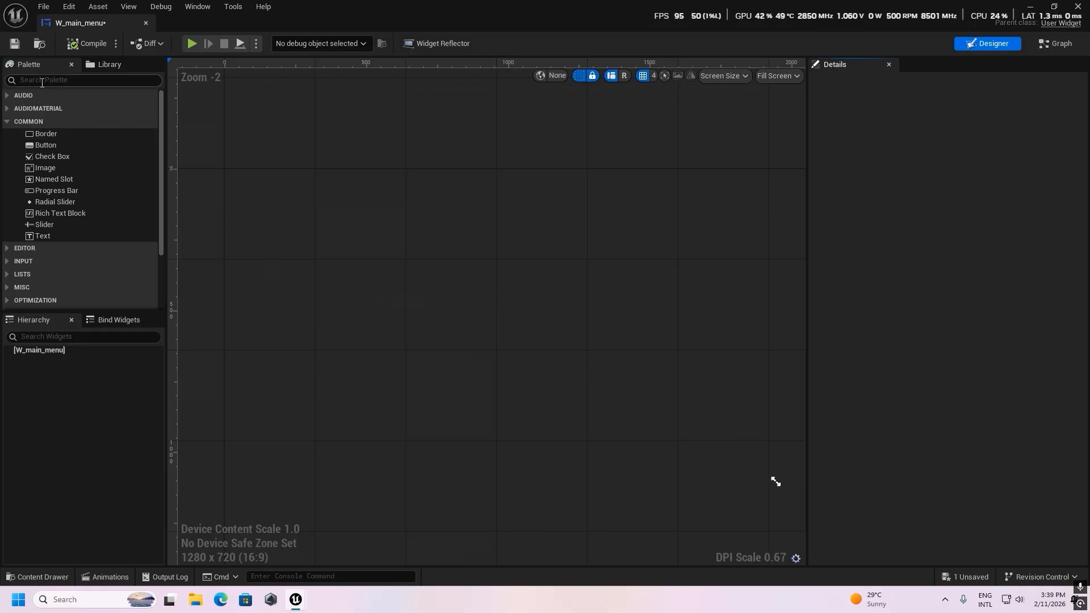
{"action": "type", "text": "can"}
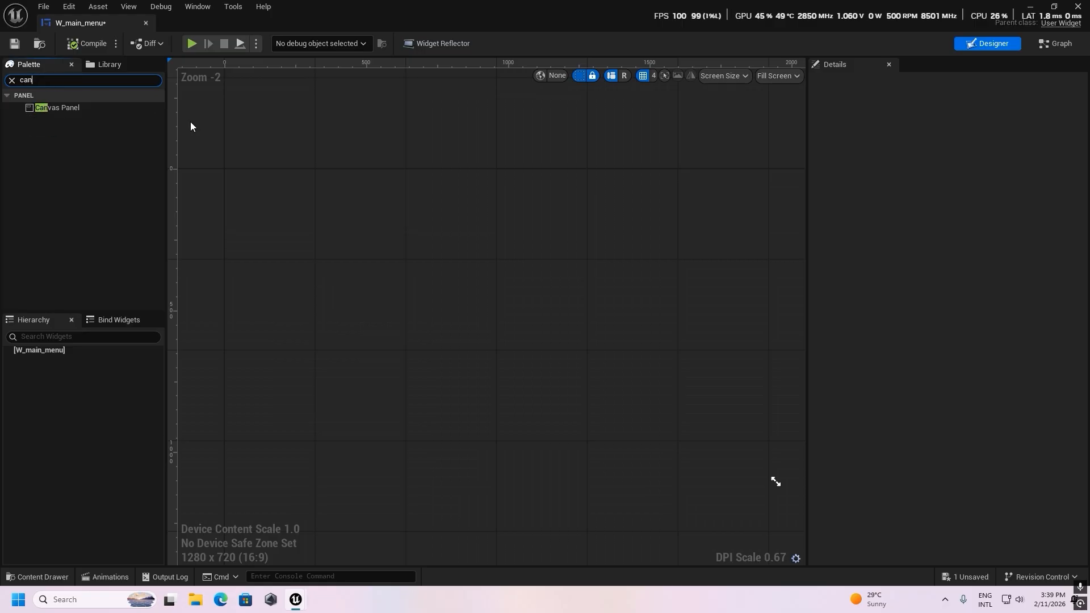
{"action": "left_click_drag", "start_coordinate": [85, 108], "coordinate": [525, 205]}
{"action": "scroll", "coordinate": [525, 205], "scroll_direction": "down", "scroll_amount": 2}
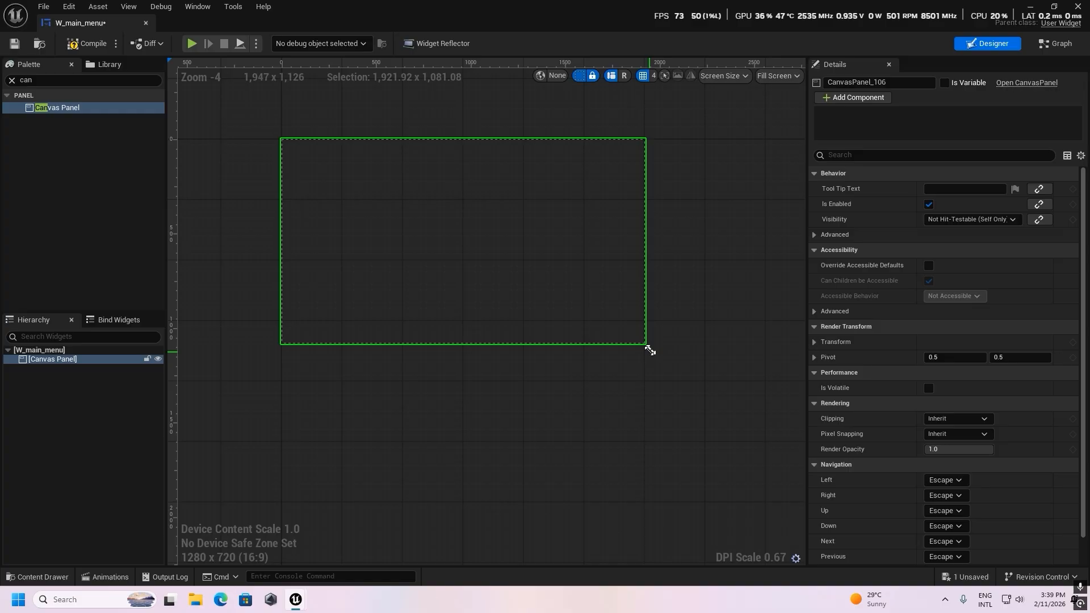
{"action": "left_click_drag", "start_coordinate": [650, 350], "coordinate": [813, 448]}
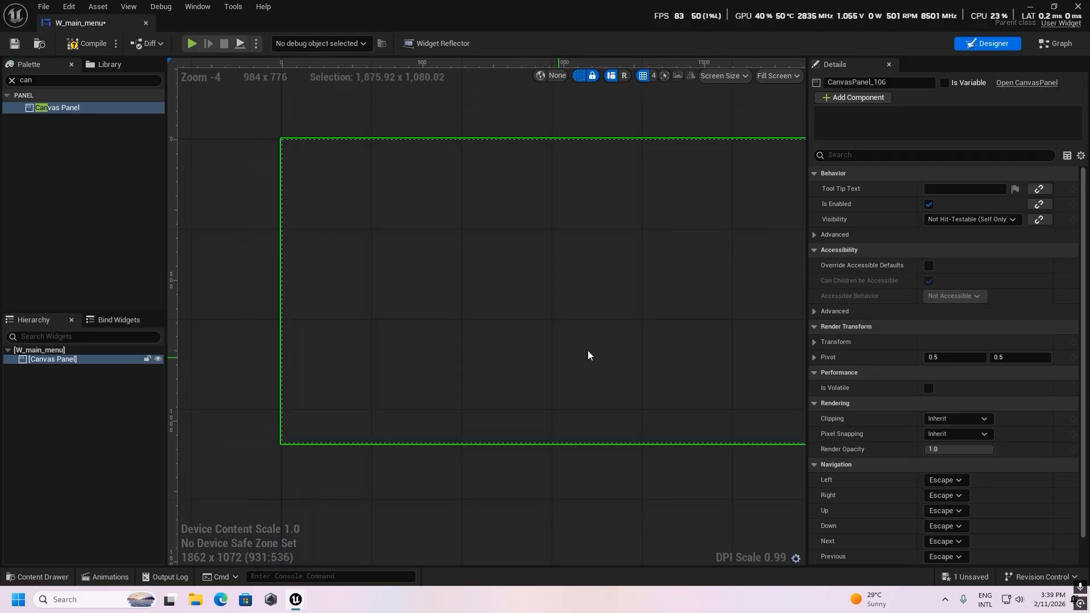
Enlarge the W_main_menu designer preview to 1920 x 1080
{"action": "right_click_drag", "start_coordinate": [586, 355], "coordinate": [394, 255]}
{"action": "left_click_drag", "start_coordinate": [618, 350], "coordinate": [631, 352]}
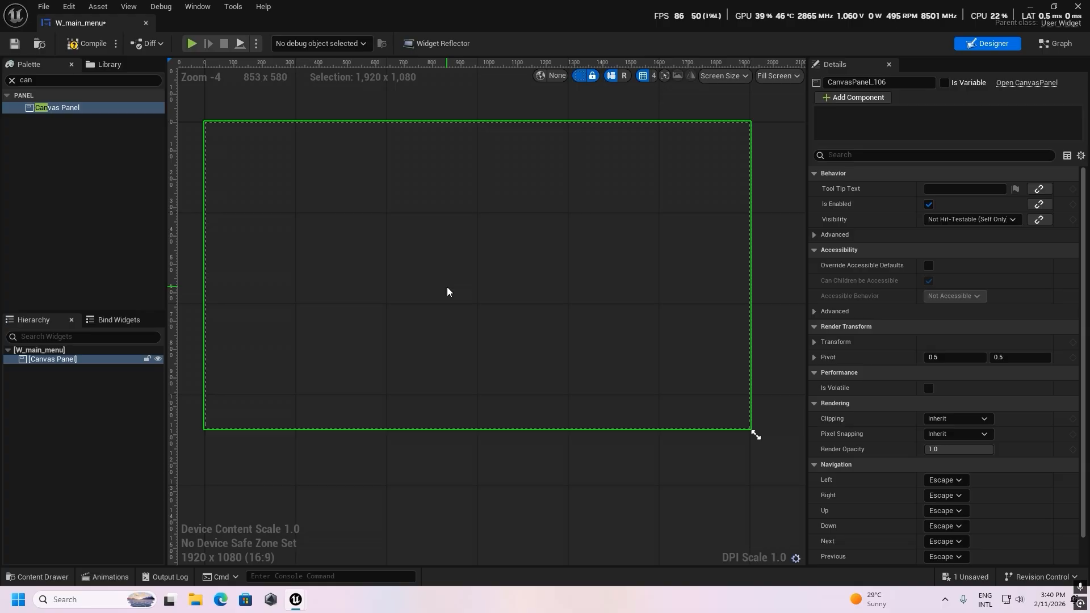
Minimize the editor windows and open the Unreal Engine 5 screenshot image on the desktop to examine it
{"action": "left_click", "coordinate": [1030, 7]}
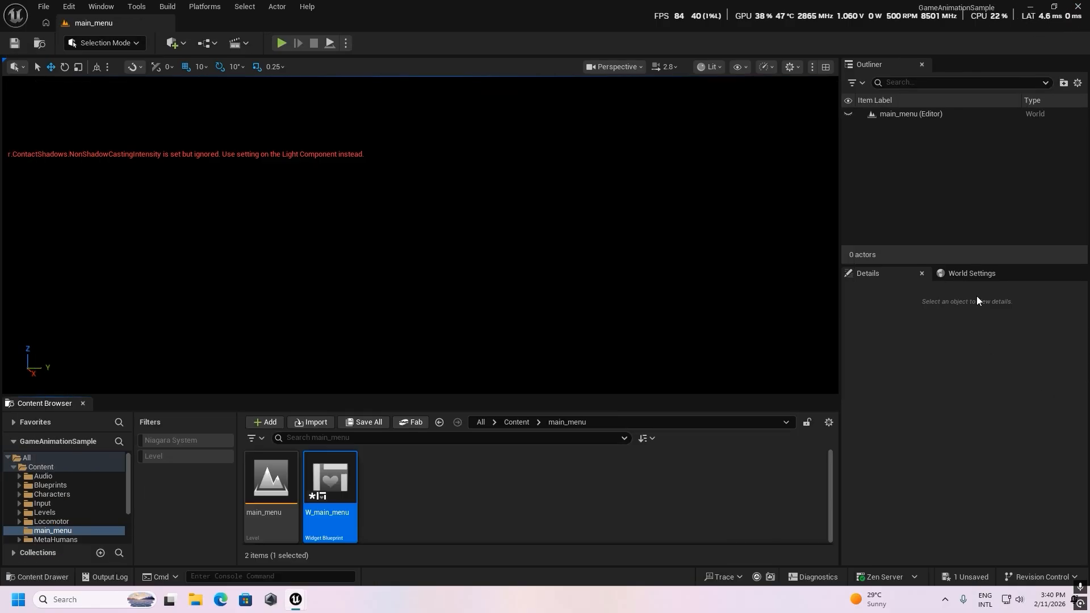
{"action": "left_click", "coordinate": [1029, 6]}
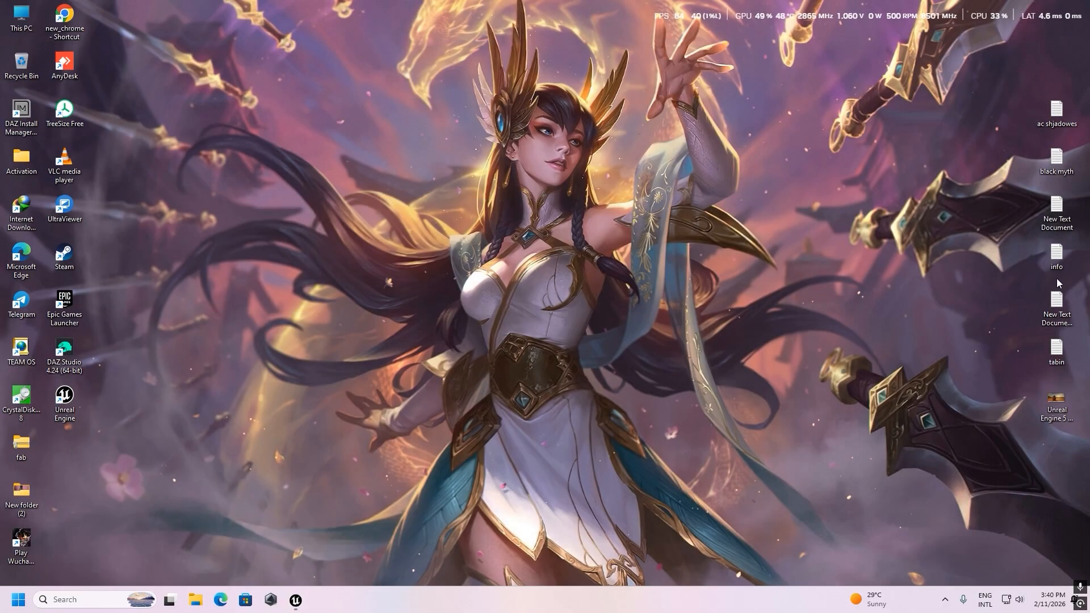
{"action": "left_click", "coordinate": [1055, 401]}
{"action": "double_click", "coordinate": [1056, 401]}
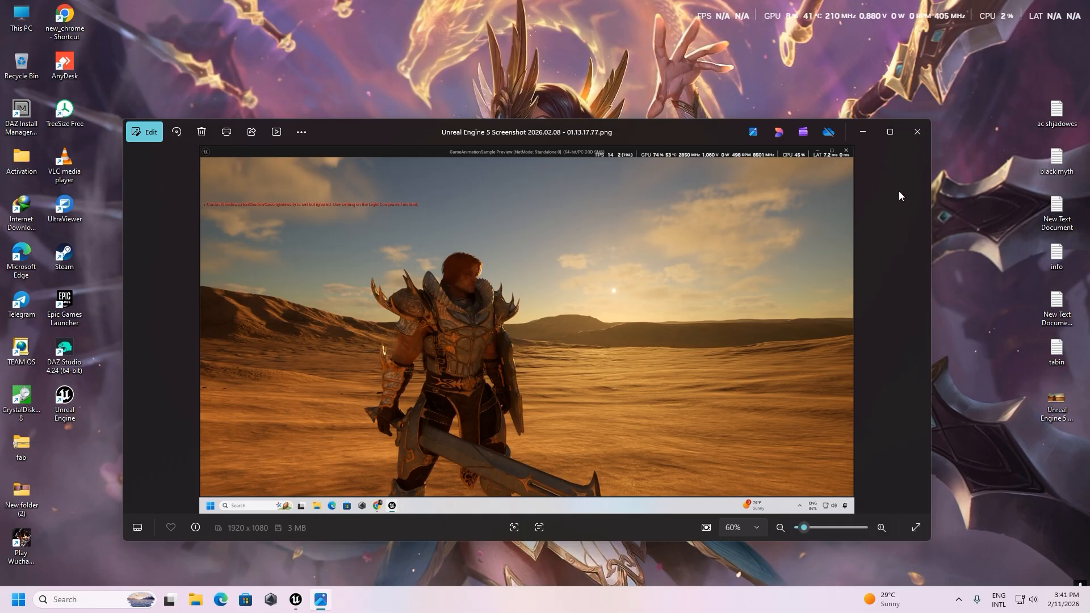
Import the desktop's Unreal Engine 5 screenshot image into the main_menu content folder and maximize the editor
{"action": "left_click", "coordinate": [295, 600]}
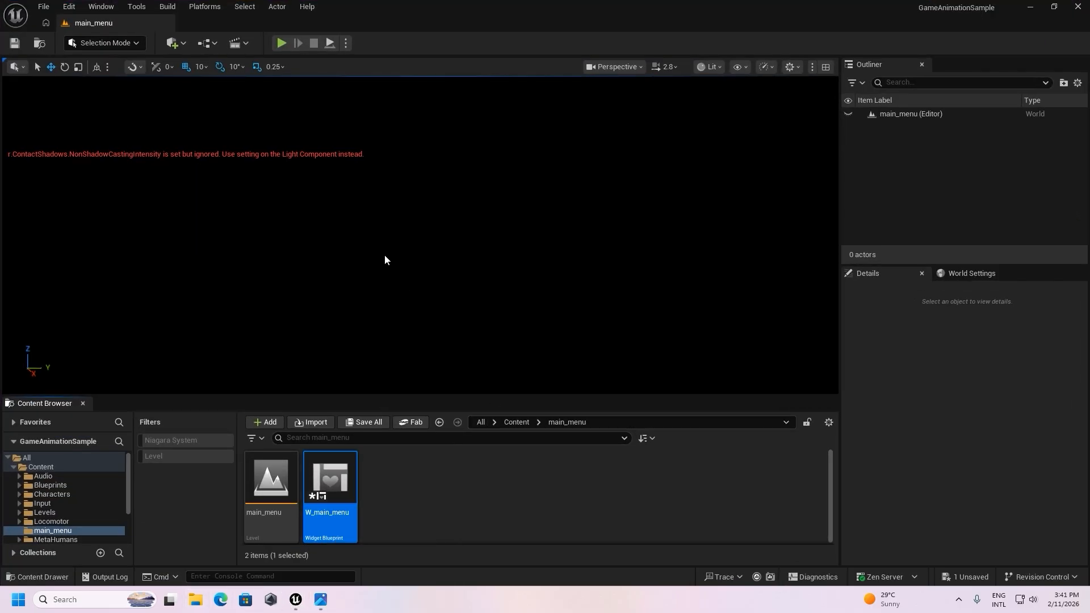
{"action": "left_click", "coordinate": [195, 600]}
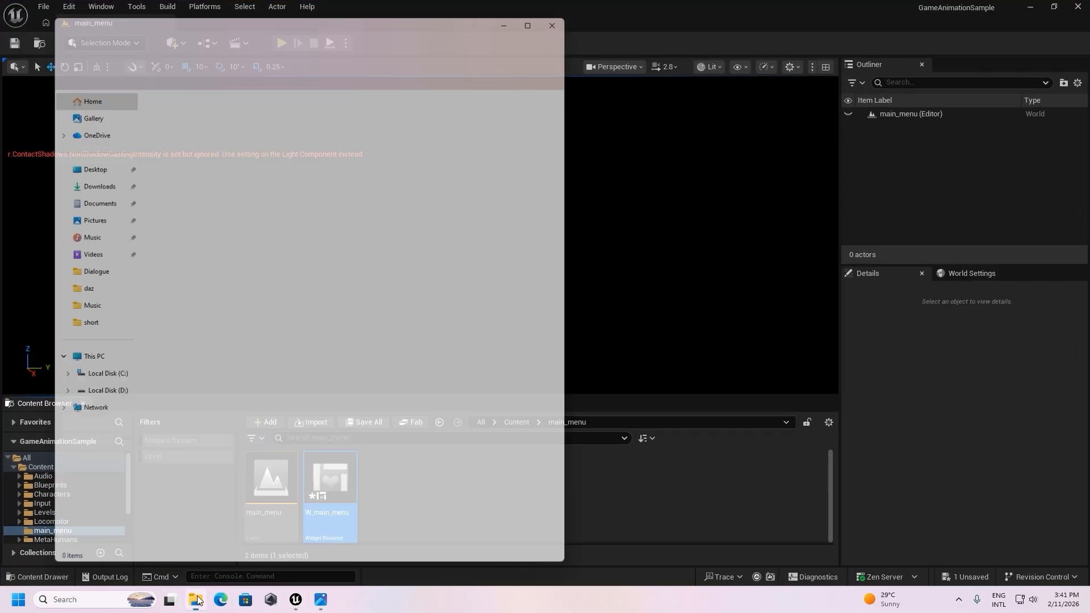
{"action": "left_click", "coordinate": [591, 52]}
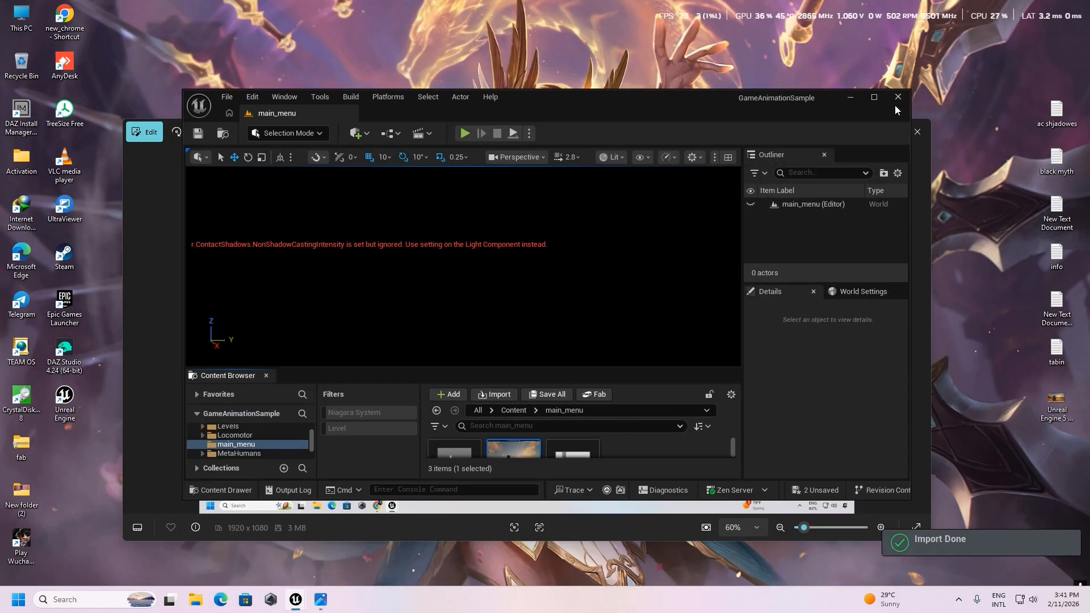
{"action": "left_click", "coordinate": [874, 98]}
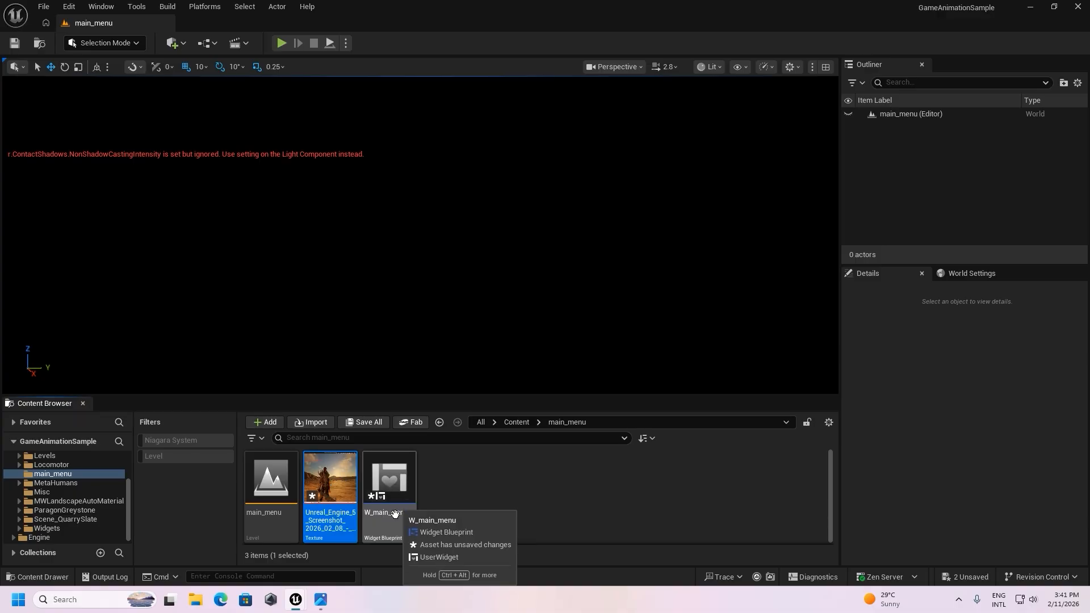
Reopen W_main_menu beside the Content Browser, place the screenshot texture on the Canvas Panel as an image at about (196, 156), and maximize the widget editor
{"action": "double_click", "coordinate": [400, 484]}
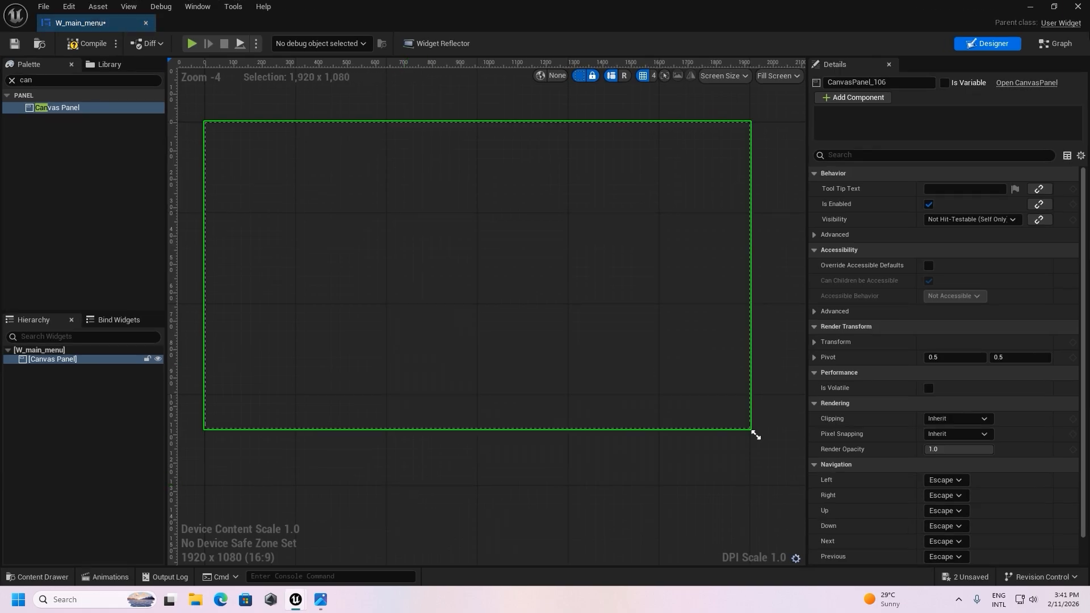
{"action": "left_click", "coordinate": [1043, 14]}
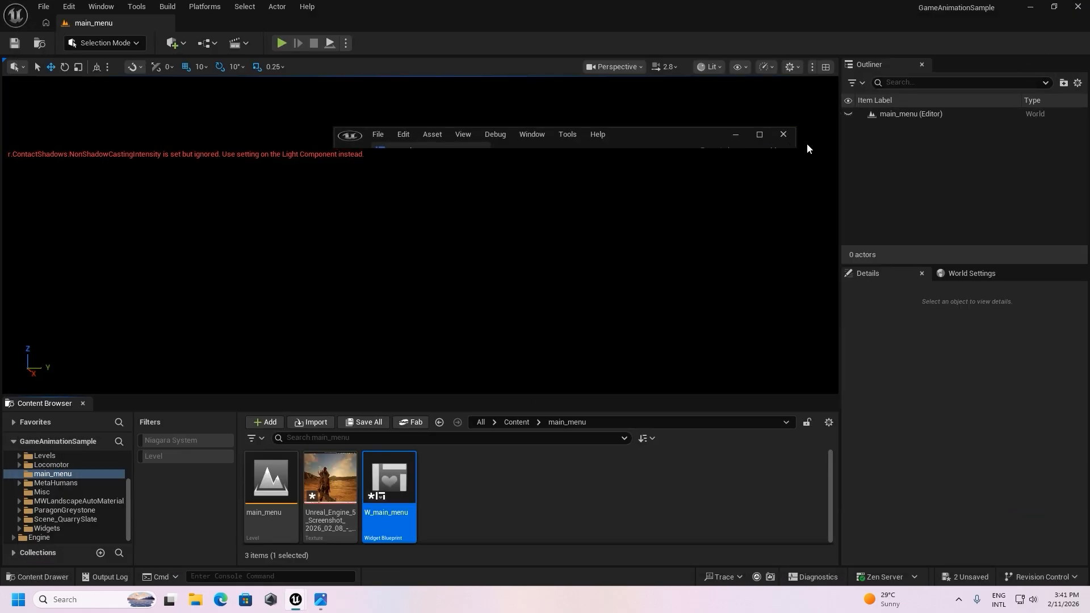
{"action": "left_click_drag", "start_coordinate": [744, 148], "coordinate": [753, 420]}
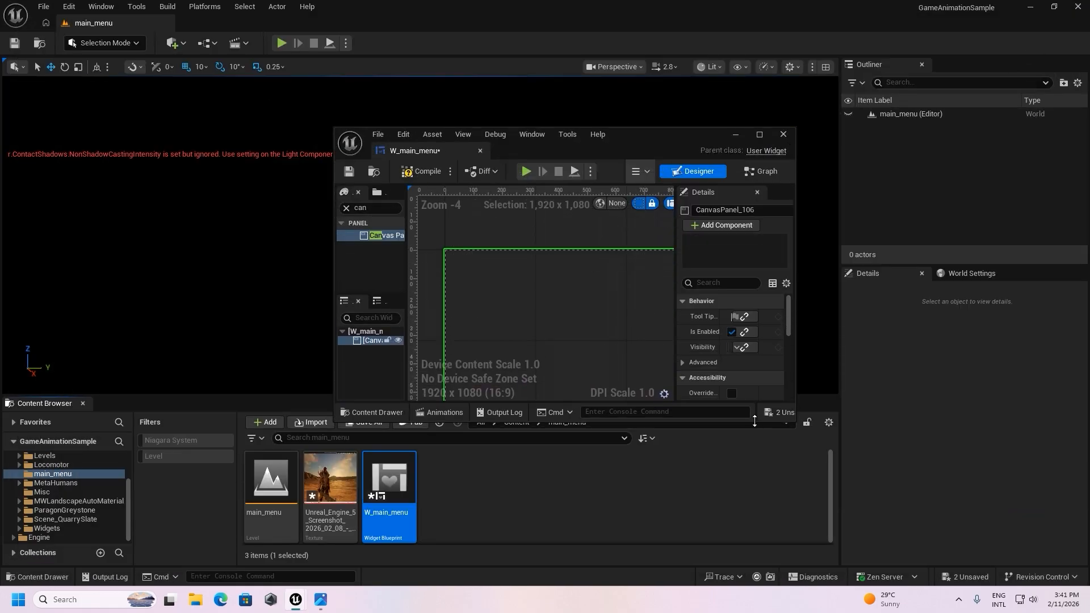
{"action": "left_click_drag", "start_coordinate": [644, 144], "coordinate": [639, 108]}
{"action": "left_click_drag", "start_coordinate": [335, 480], "coordinate": [496, 258]}
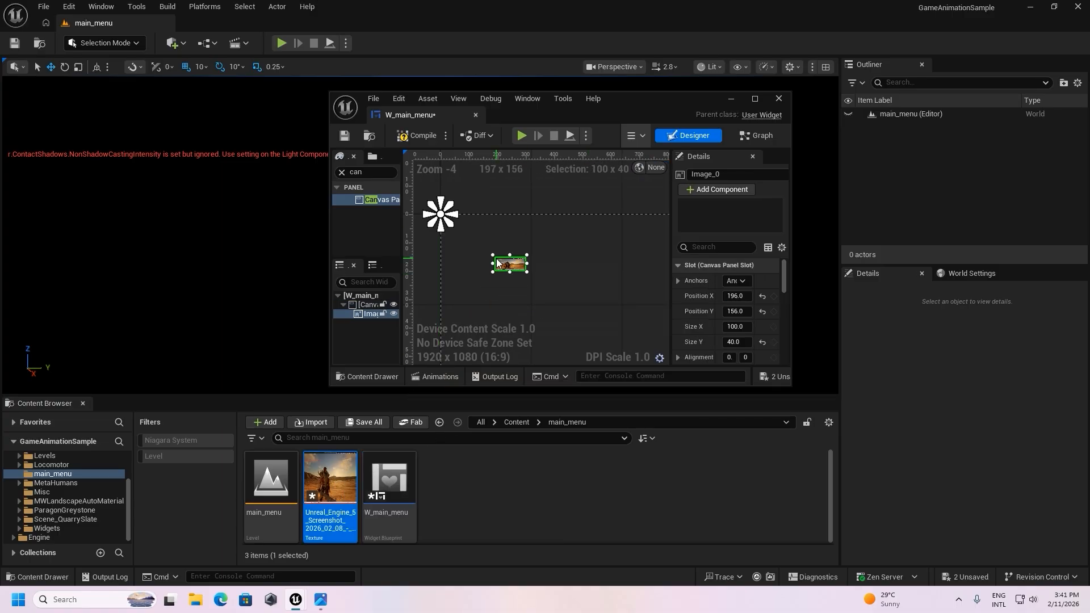
{"action": "left_click", "coordinate": [755, 98]}
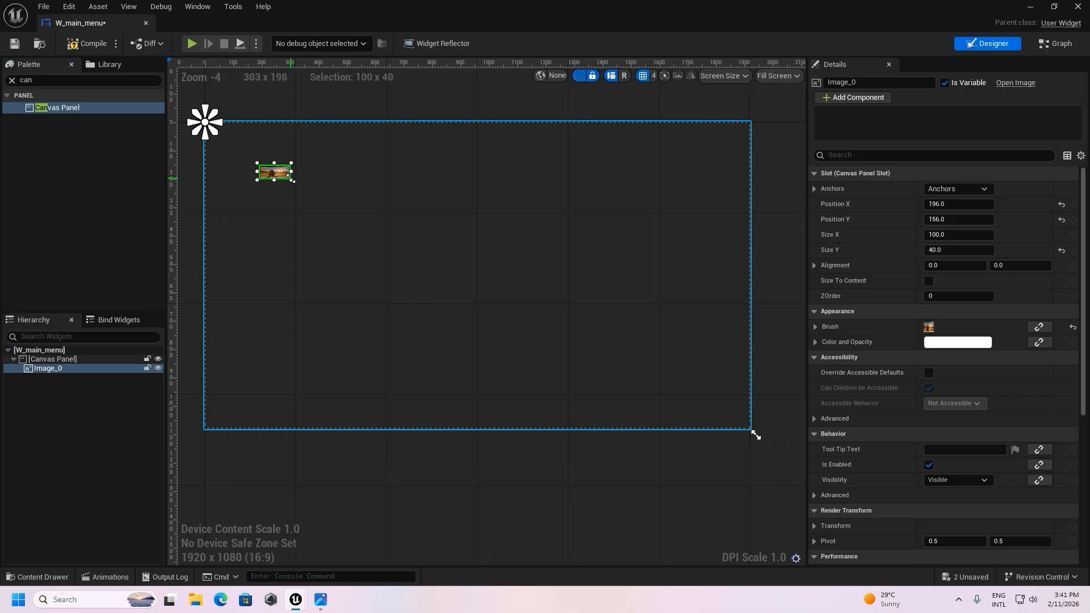
Resize the background image to cover the canvas, about 1926 x 1170 at position (-8, -30)
{"action": "left_click_drag", "start_coordinate": [291, 179], "coordinate": [751, 423]}
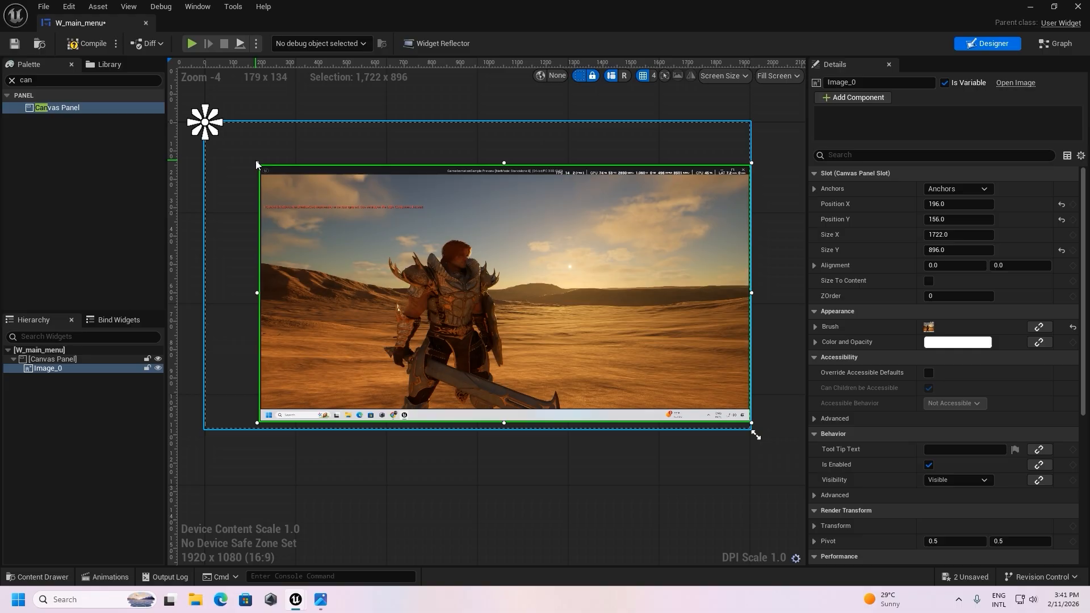
{"action": "left_click_drag", "start_coordinate": [256, 163], "coordinate": [193, 113]}
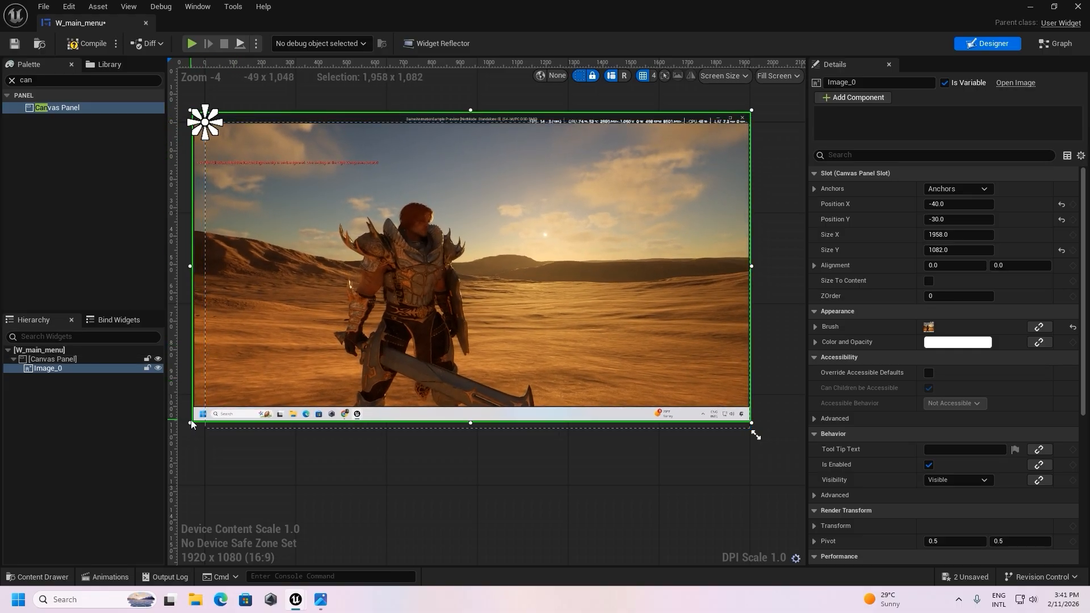
{"action": "left_click_drag", "start_coordinate": [189, 423], "coordinate": [198, 448]}
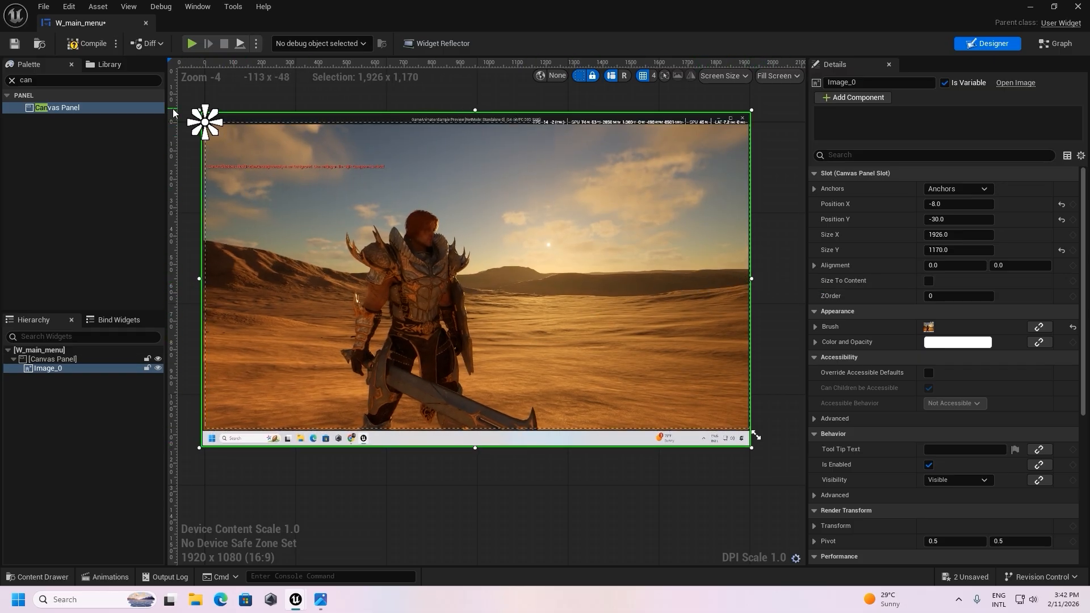
Widen the background image to about 2450 x 1170 and shift it to about (-516, -28), placing the character near the canvas's left side
{"action": "right_click_drag", "start_coordinate": [353, 216], "coordinate": [403, 251]}
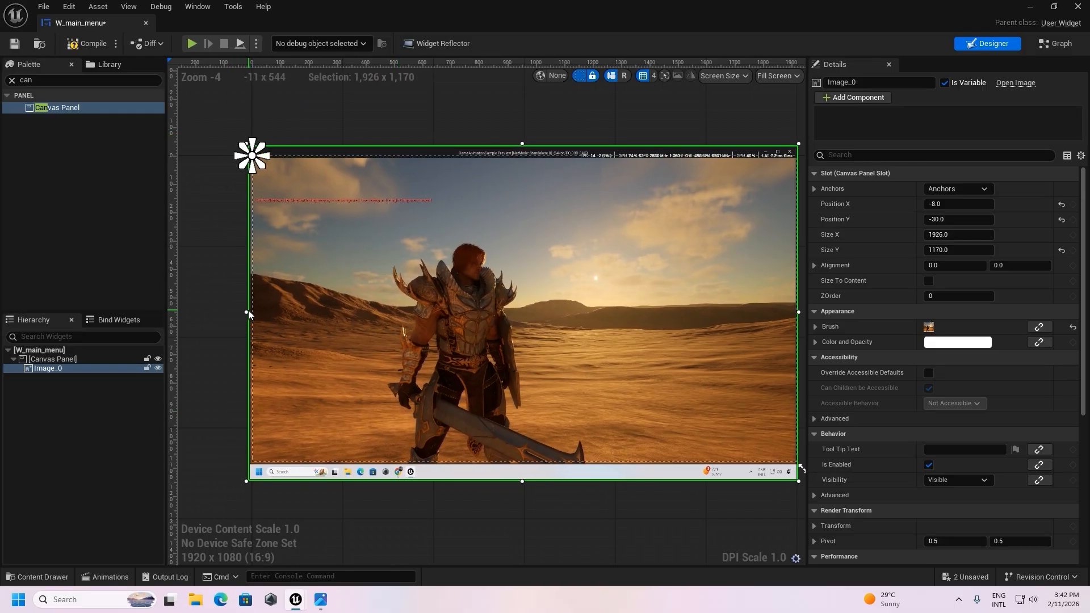
{"action": "left_click_drag", "start_coordinate": [248, 312], "coordinate": [189, 311]}
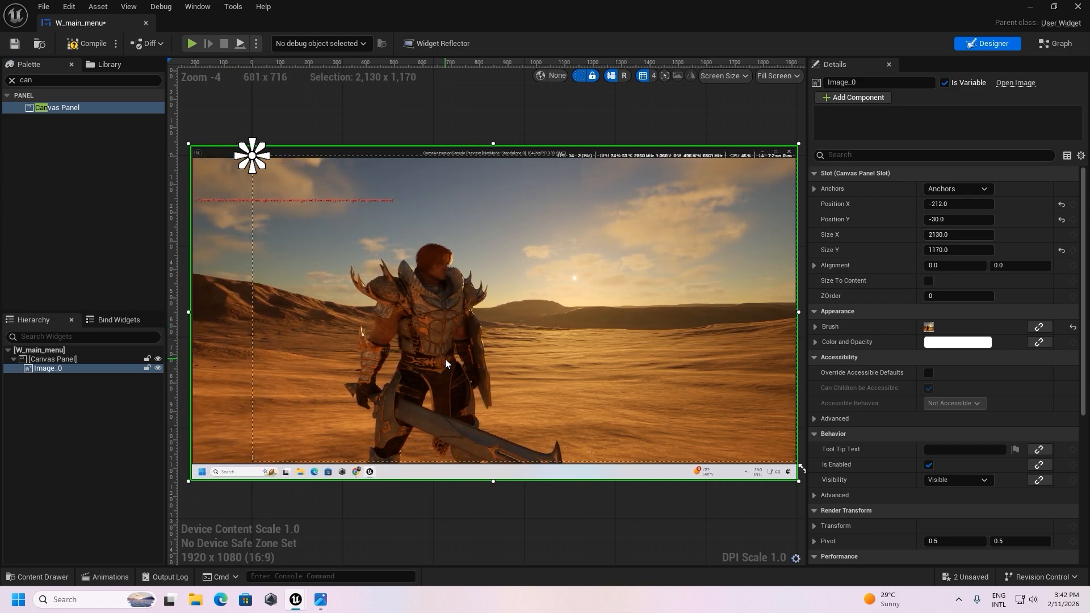
{"action": "left_click_drag", "start_coordinate": [445, 359], "coordinate": [356, 358]}
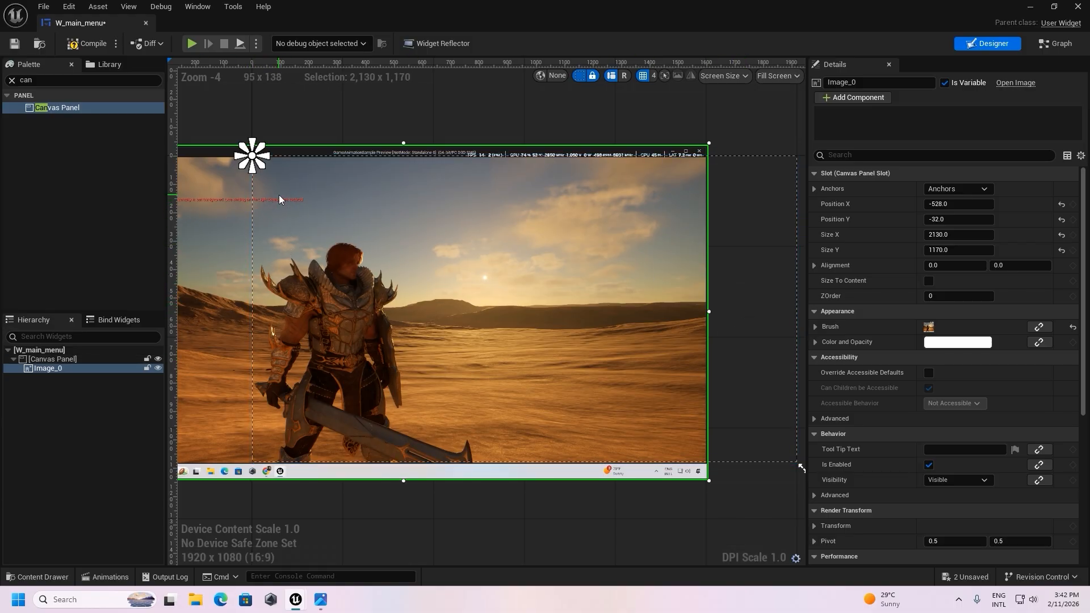
{"action": "left_click_drag", "start_coordinate": [709, 312], "coordinate": [799, 318]}
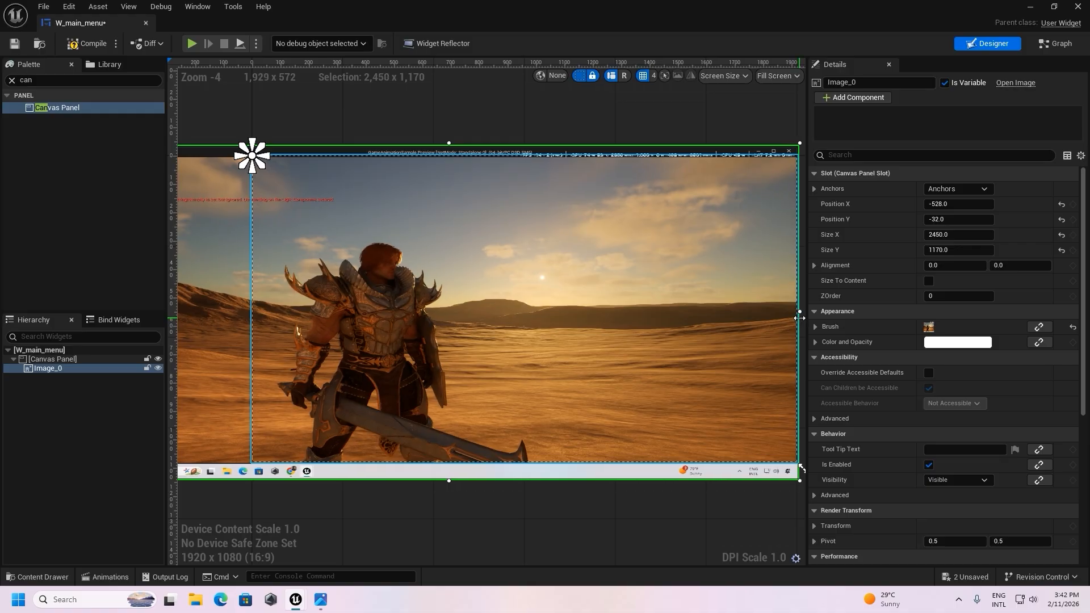
{"action": "mouse_move", "coordinate": [560, 284]}
{"action": "left_mouse_down"}
{"action": "mouse_move", "coordinate": [516, 284]}
{"action": "mouse_move", "coordinate": [546, 286]}
{"action": "left_mouse_up"}
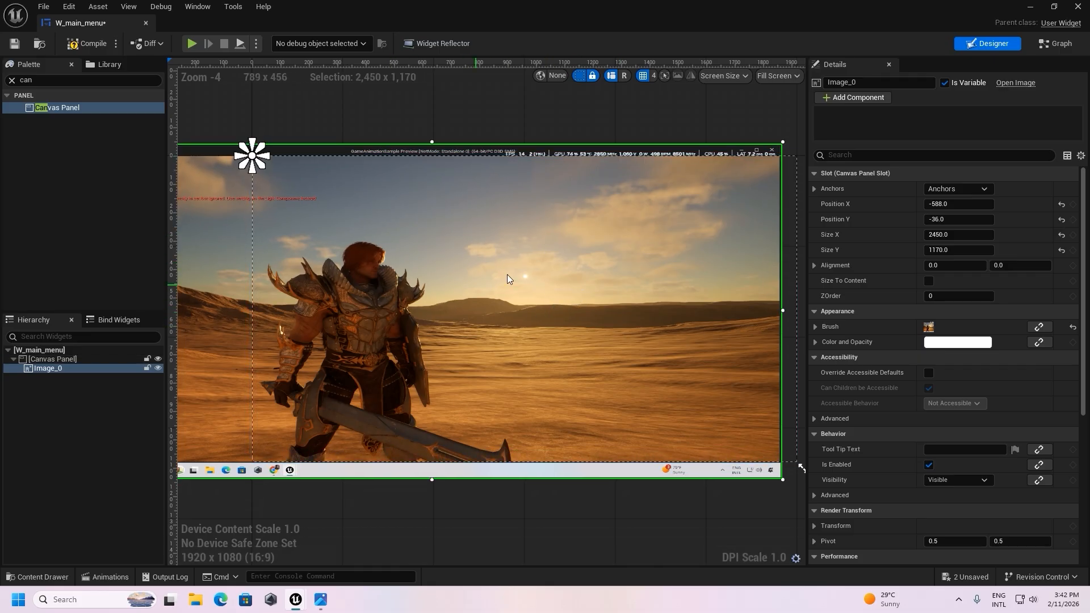
{"action": "left_click", "coordinate": [353, 538]}
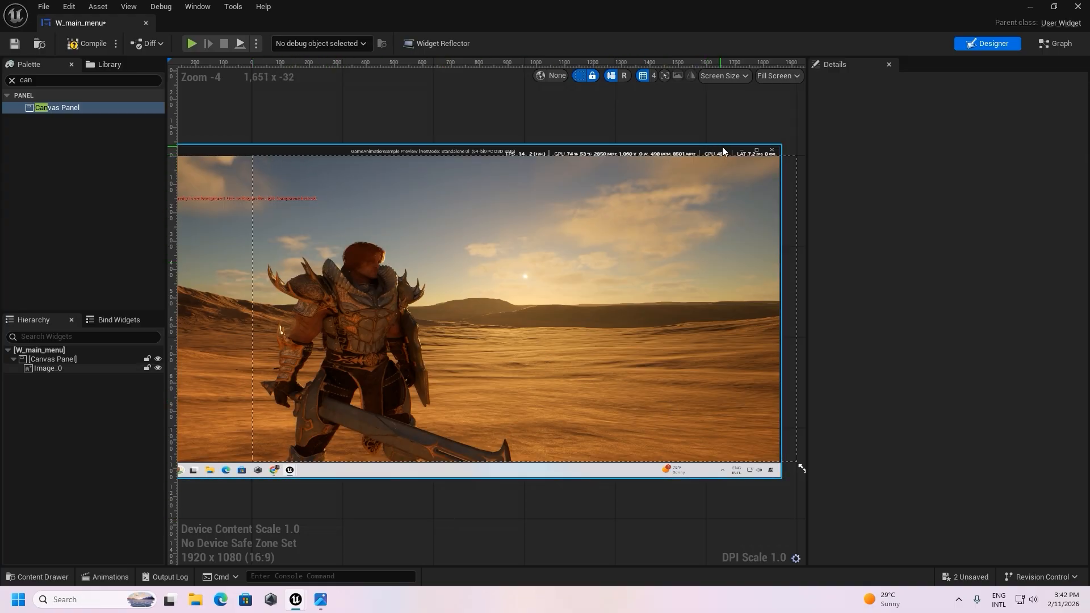
{"action": "left_click_drag", "start_coordinate": [701, 295], "coordinate": [713, 294]}
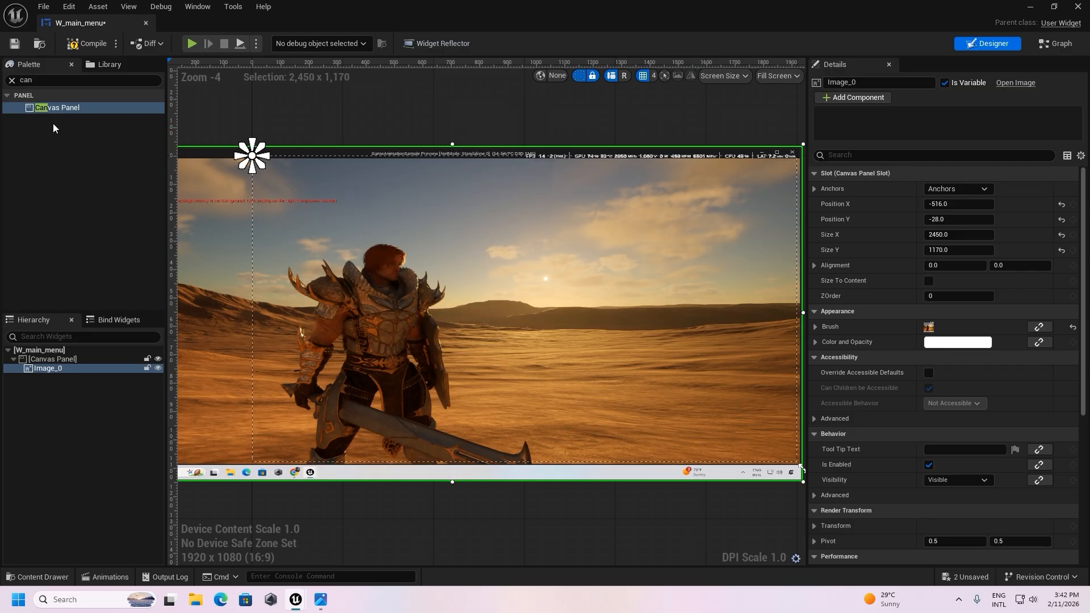
Add a Button to the Canvas Panel, sized about 384 x 80 and placed at about (1248, 294) over the sky
{"action": "left_click", "coordinate": [12, 80]}
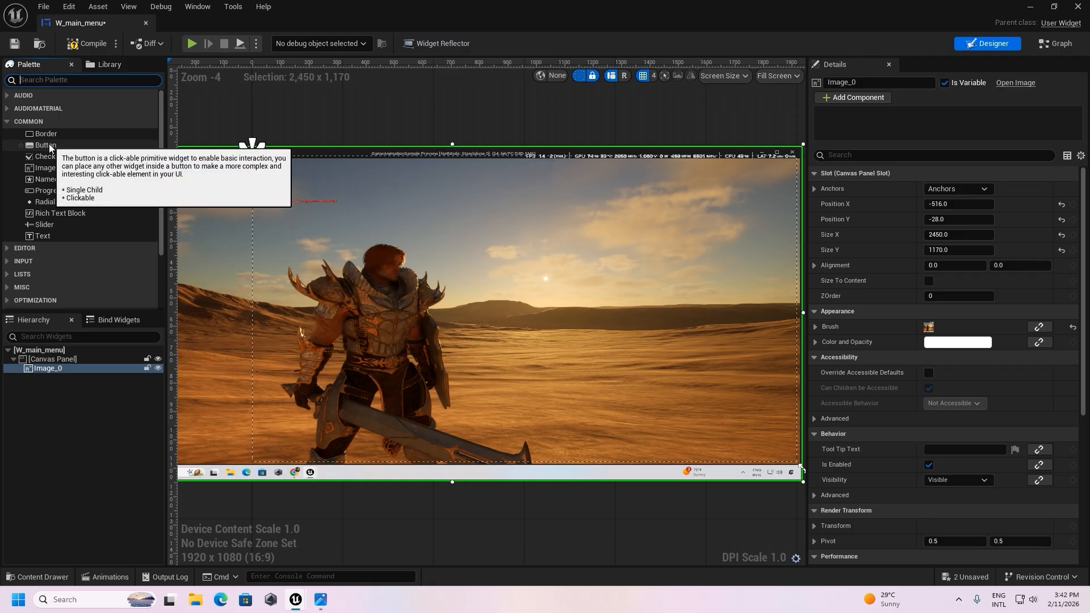
{"action": "left_click_drag", "start_coordinate": [49, 144], "coordinate": [50, 359]}
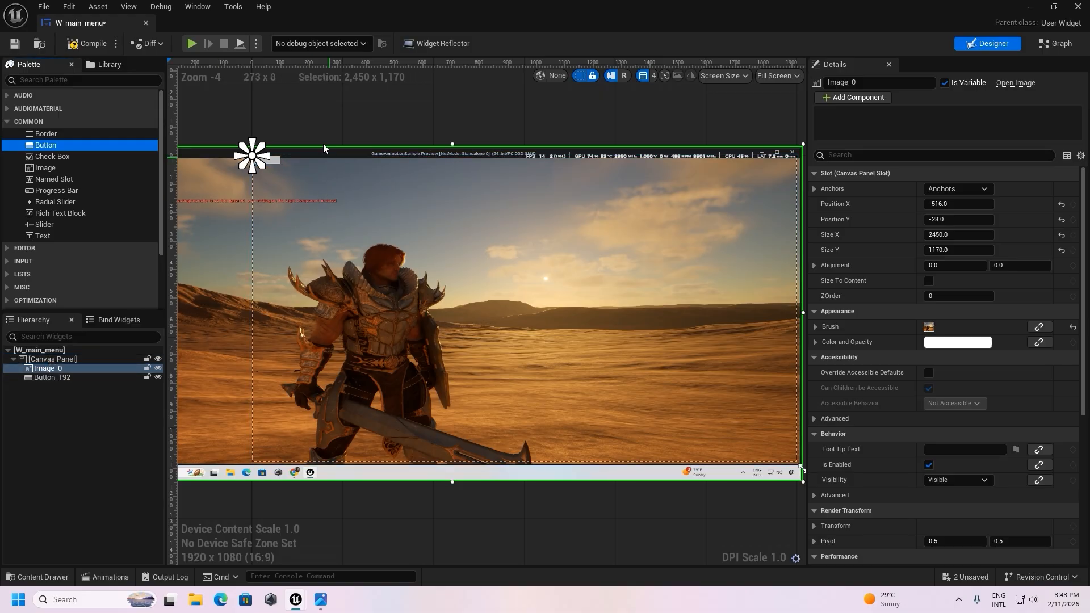
{"action": "left_click_drag", "start_coordinate": [277, 162], "coordinate": [717, 257]}
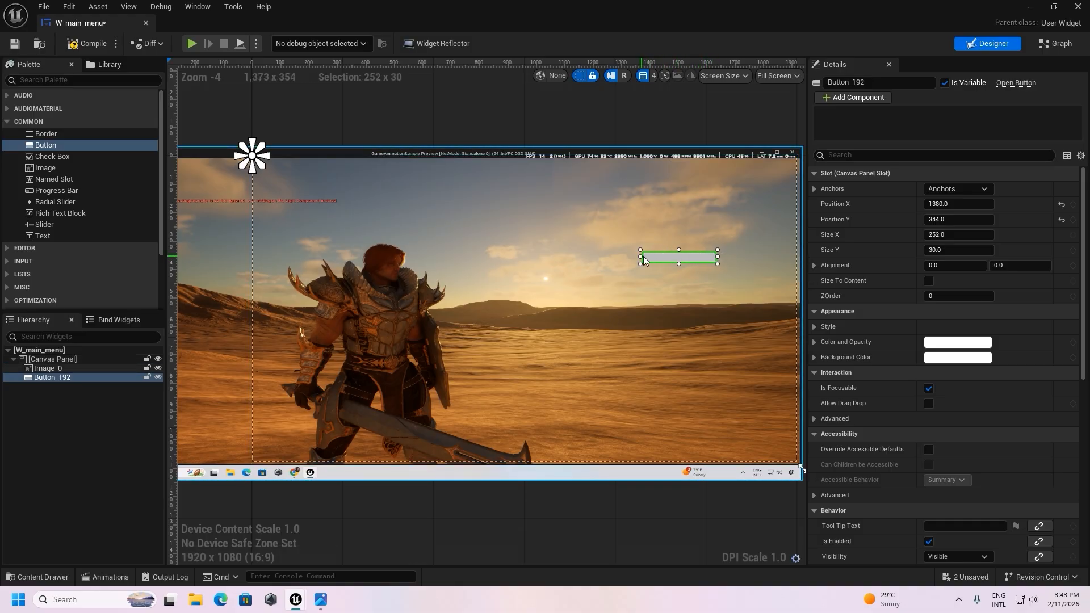
{"action": "left_click_drag", "start_coordinate": [640, 257], "coordinate": [660, 233]}
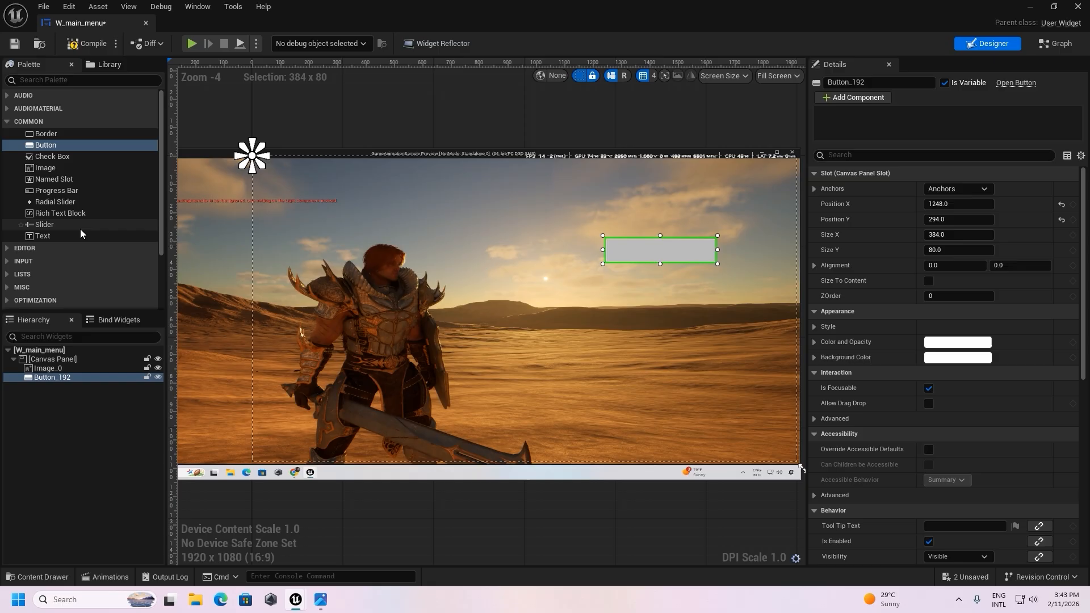
Add a Text widget inside the button and set its text to New Game
{"action": "left_click_drag", "start_coordinate": [52, 236], "coordinate": [656, 259]}
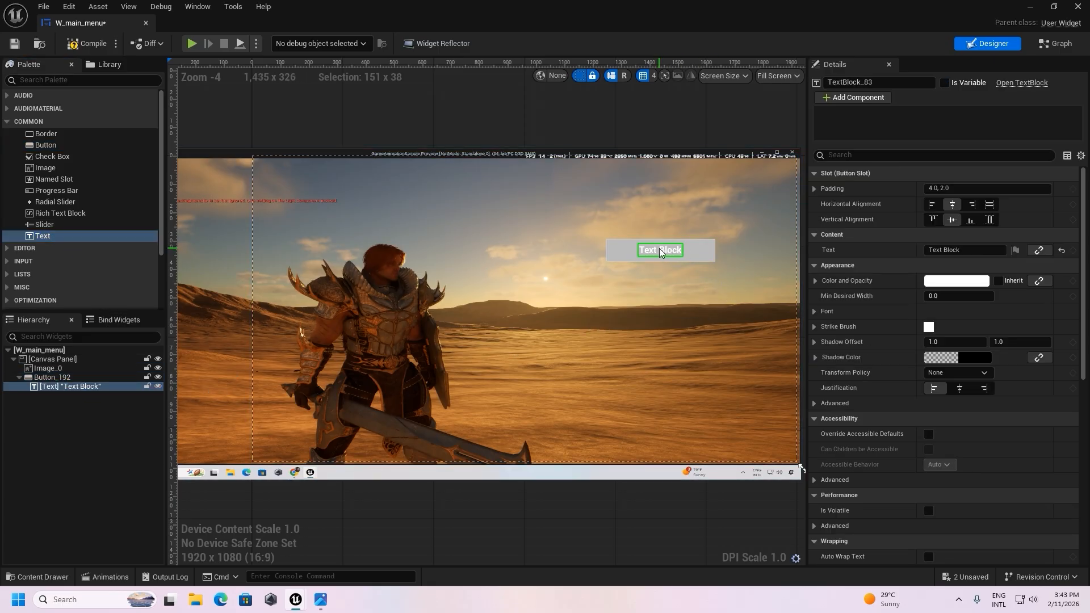
{"action": "left_click", "coordinate": [964, 251]}
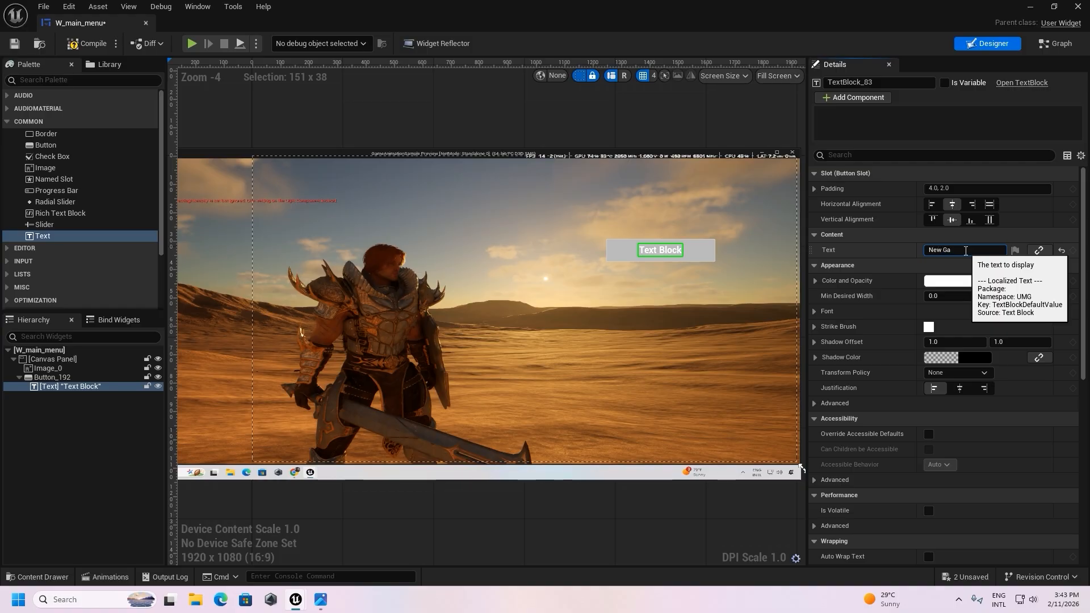
{"action": "type", "text": "me"}
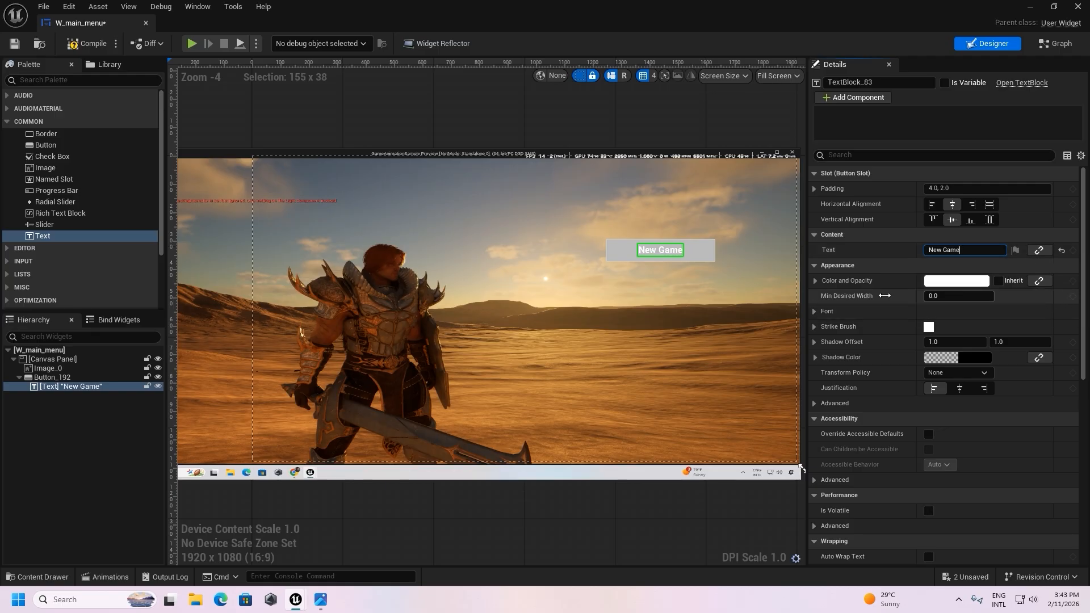
Try an orange Color and Opacity tint on the New Game button, and settle on a near-white one
{"action": "left_click", "coordinate": [697, 253]}
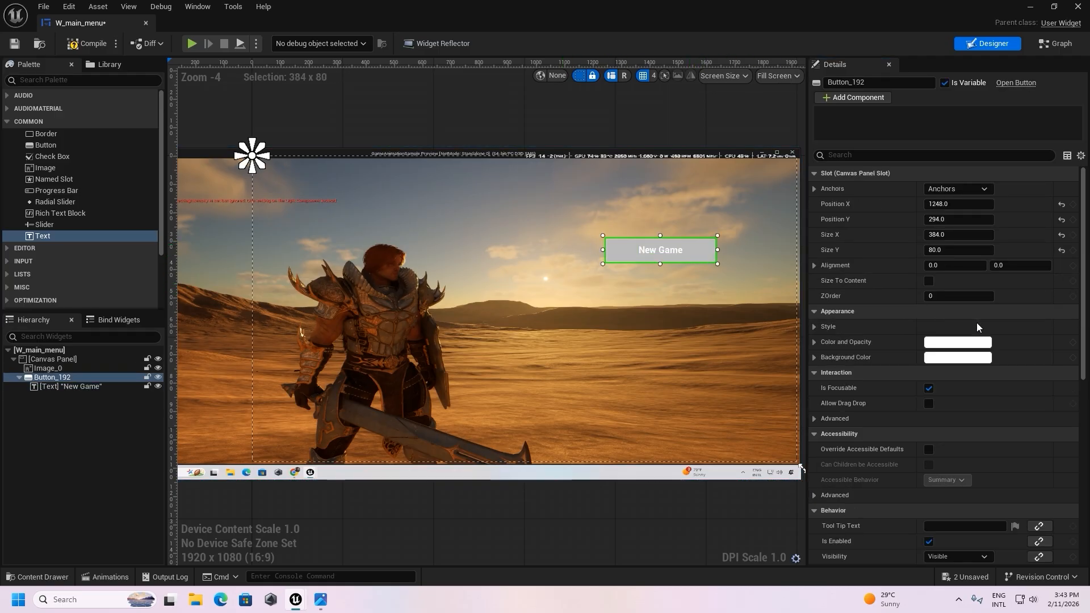
{"action": "left_click", "coordinate": [962, 342]}
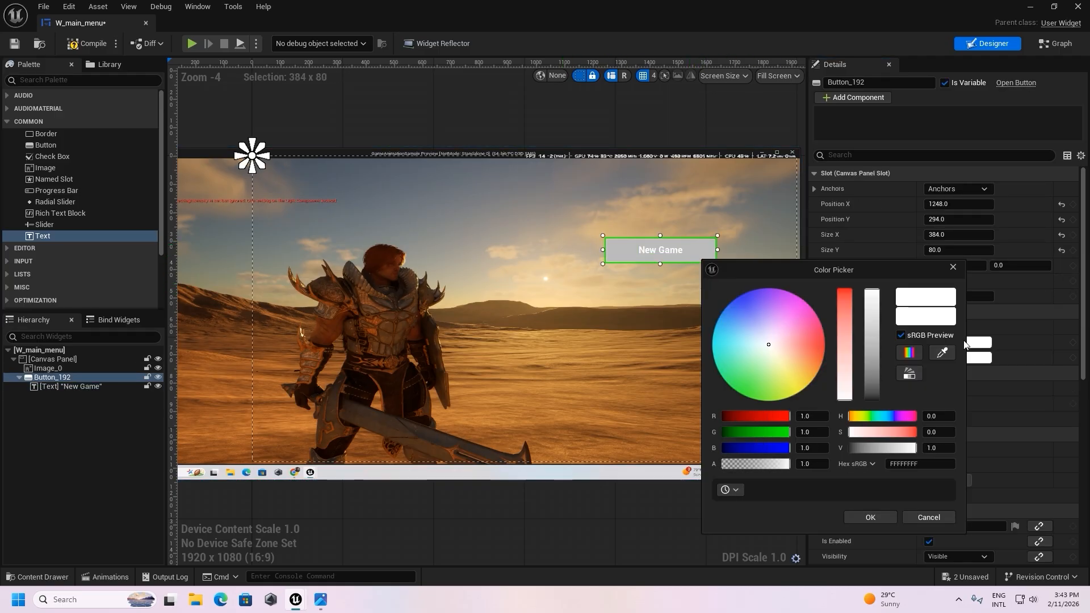
{"action": "left_click", "coordinate": [815, 353]}
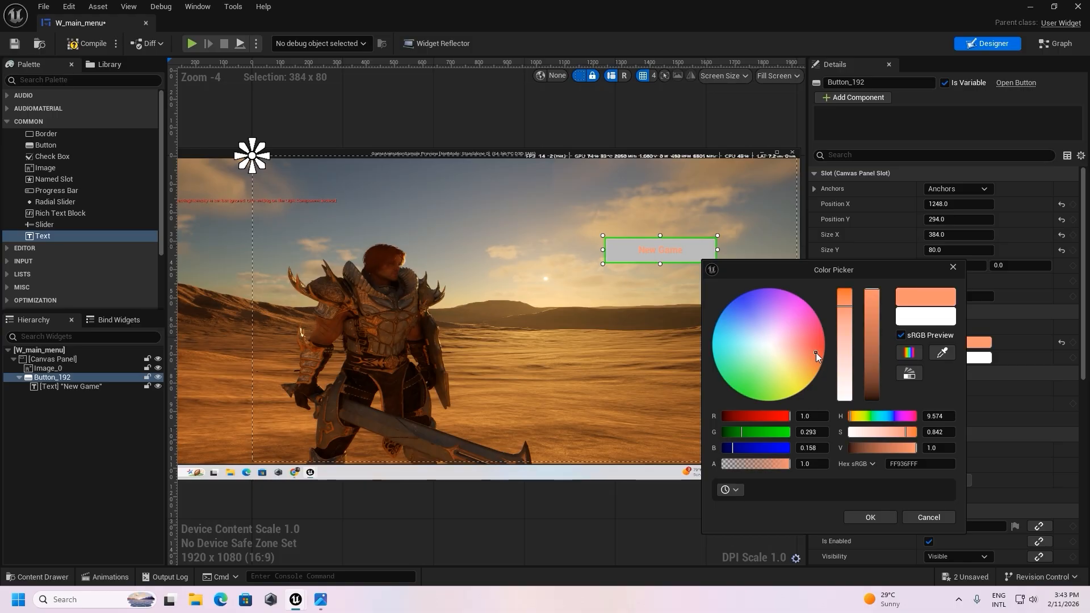
{"action": "left_click", "coordinate": [765, 344]}
{"action": "left_click", "coordinate": [868, 518]}
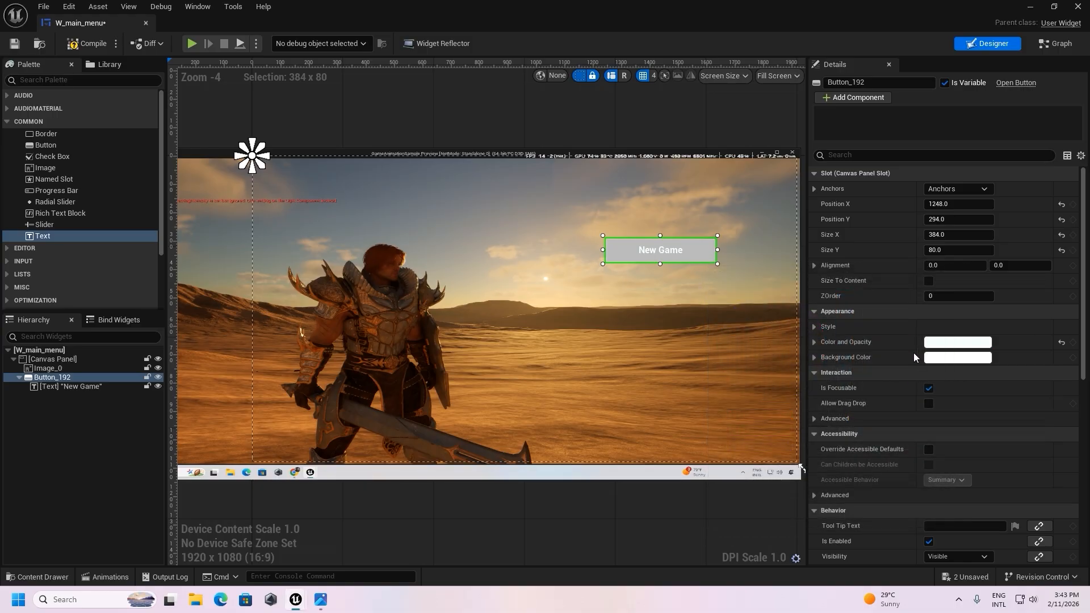
Try several Background Color tints on the New Game button and settle on the green 7BFF7AFF
{"action": "left_click", "coordinate": [949, 358]}
{"action": "left_click", "coordinate": [795, 343]}
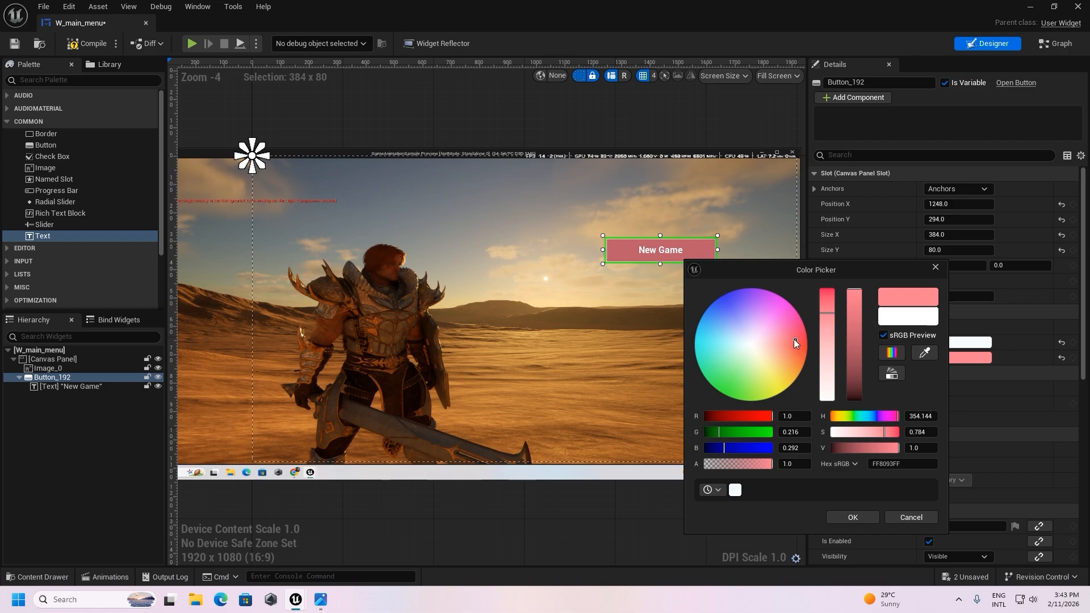
{"action": "left_click", "coordinate": [779, 385]}
{"action": "left_click", "coordinate": [728, 388]}
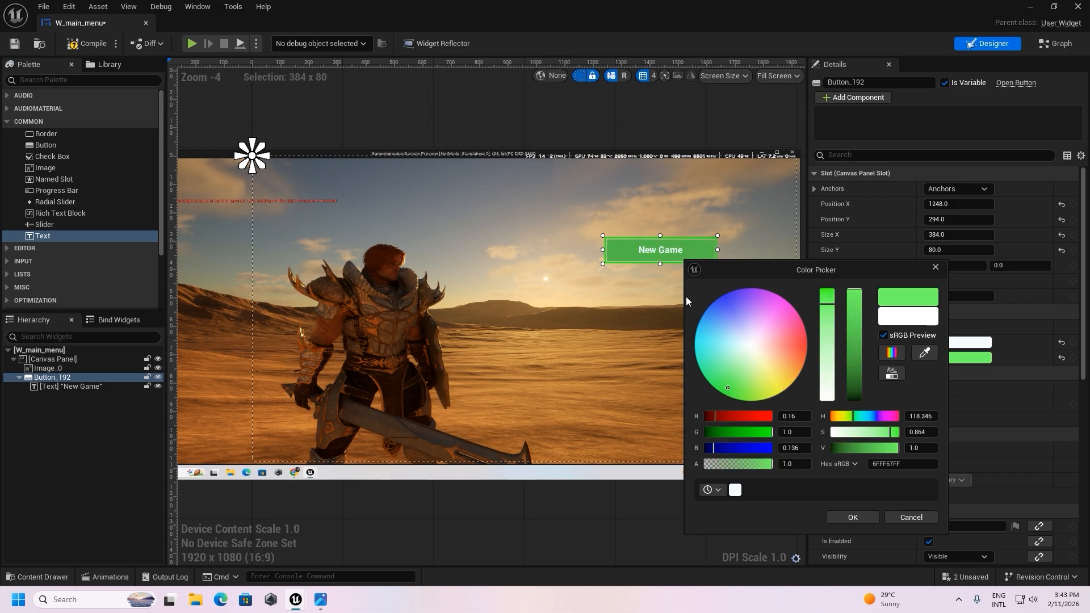
{"action": "left_click", "coordinate": [706, 349]}
{"action": "left_click", "coordinate": [719, 373]}
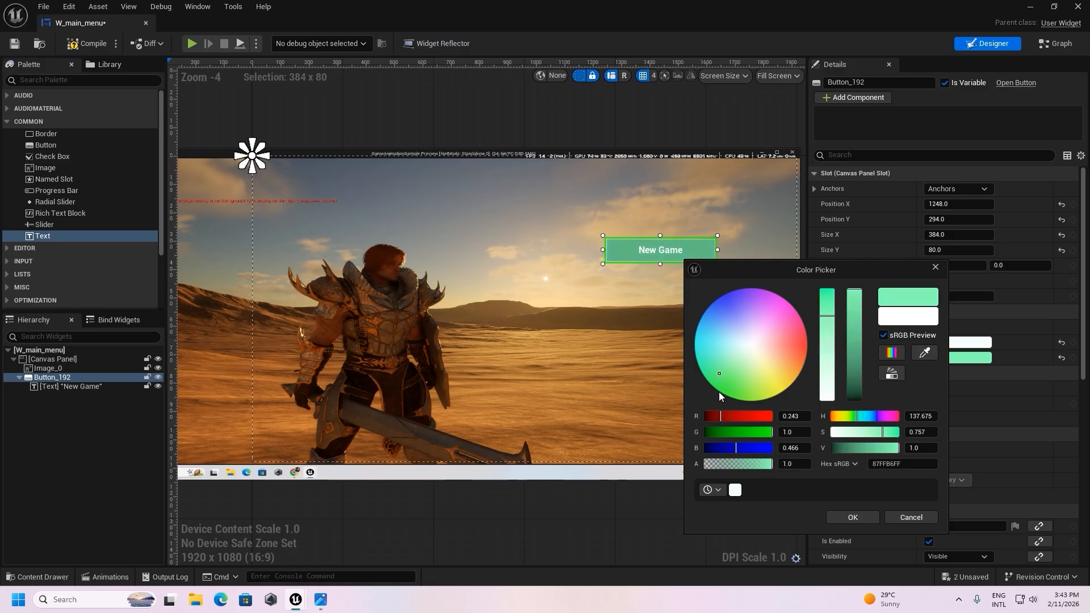
{"action": "left_click", "coordinate": [728, 384]}
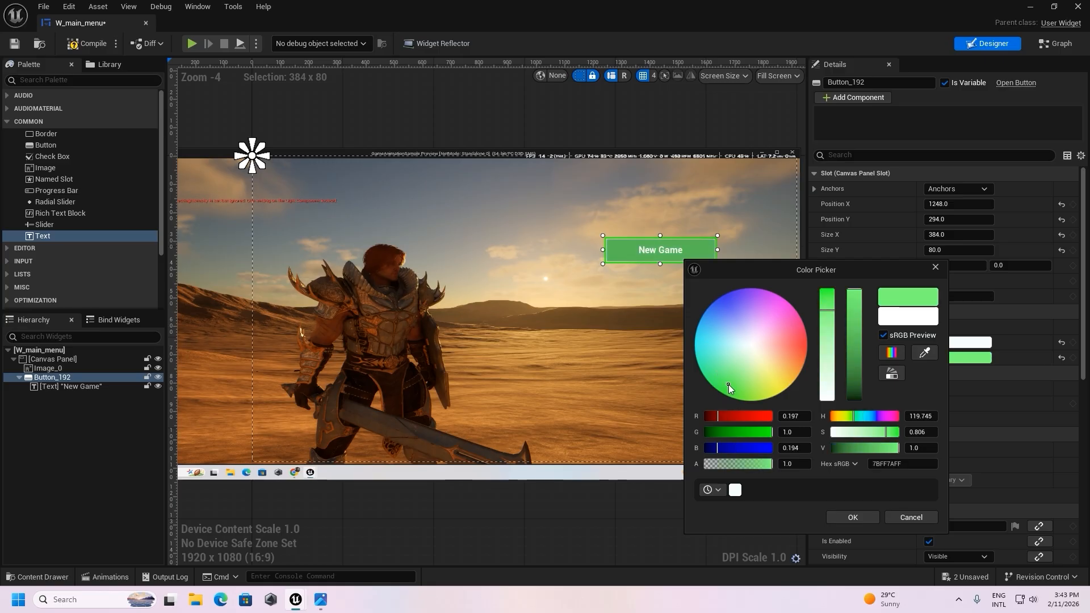
{"action": "left_click", "coordinate": [855, 512]}
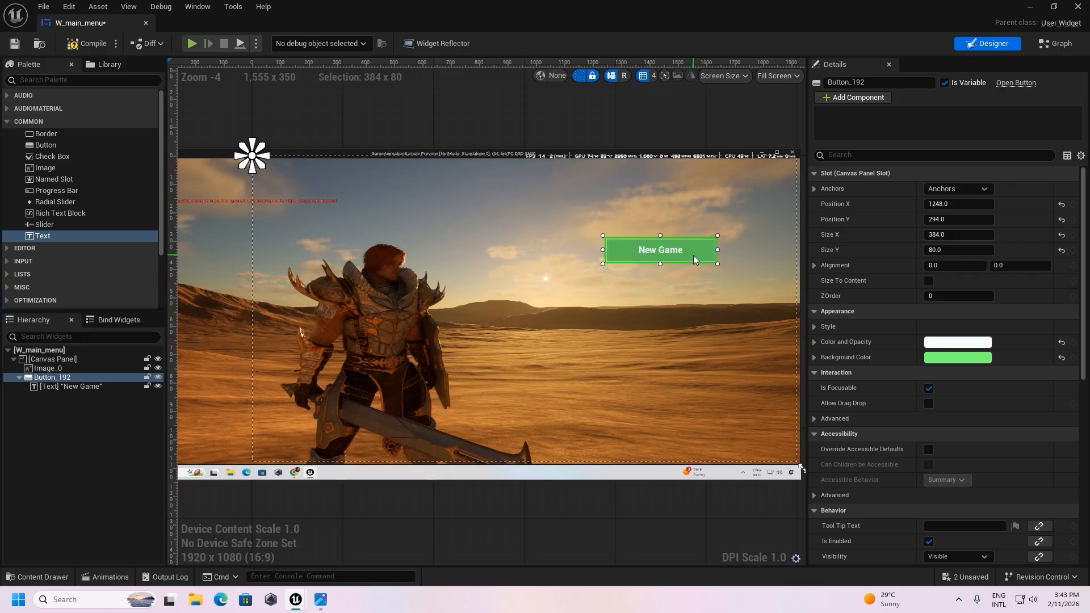
Duplicate the New Game button, place the copy below it at about (1252, 424), and set its text to Load Game
{"action": "key", "text": "ctrl+d"}
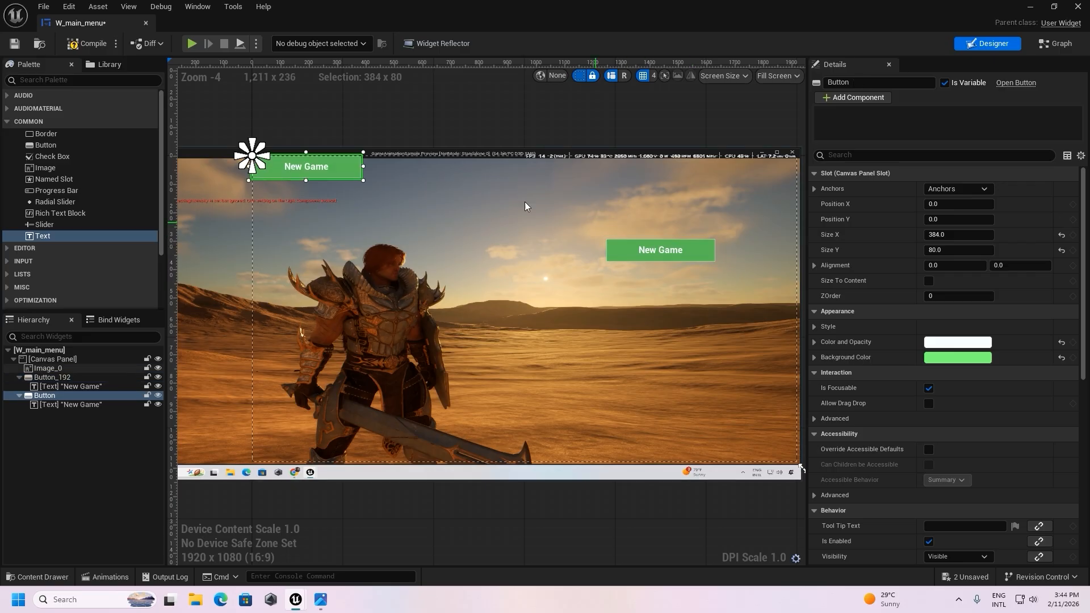
{"action": "left_click_drag", "start_coordinate": [339, 170], "coordinate": [677, 291]}
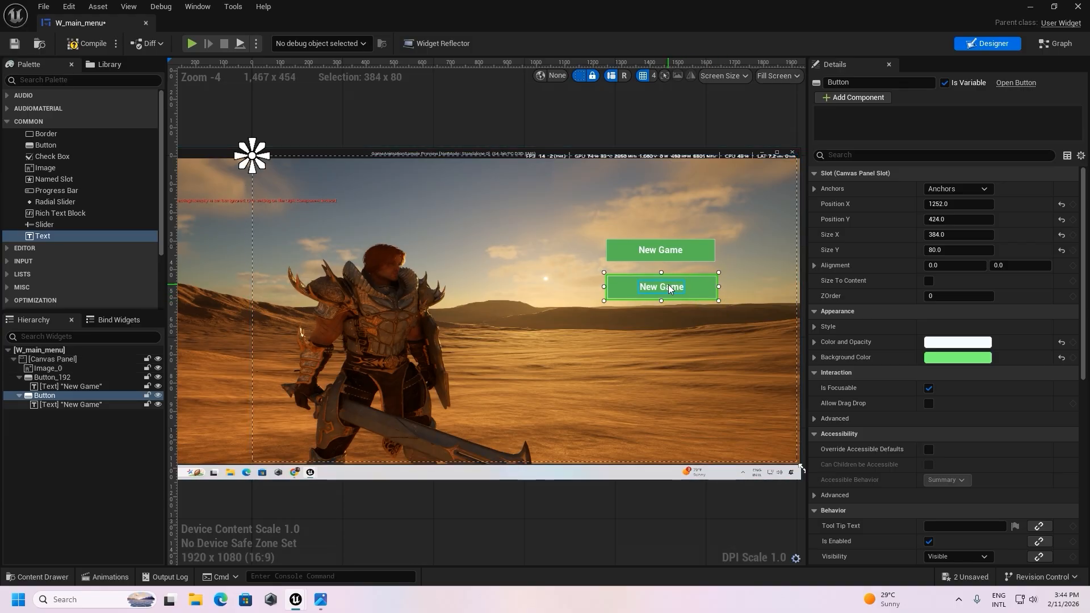
{"action": "left_click", "coordinate": [676, 290]}
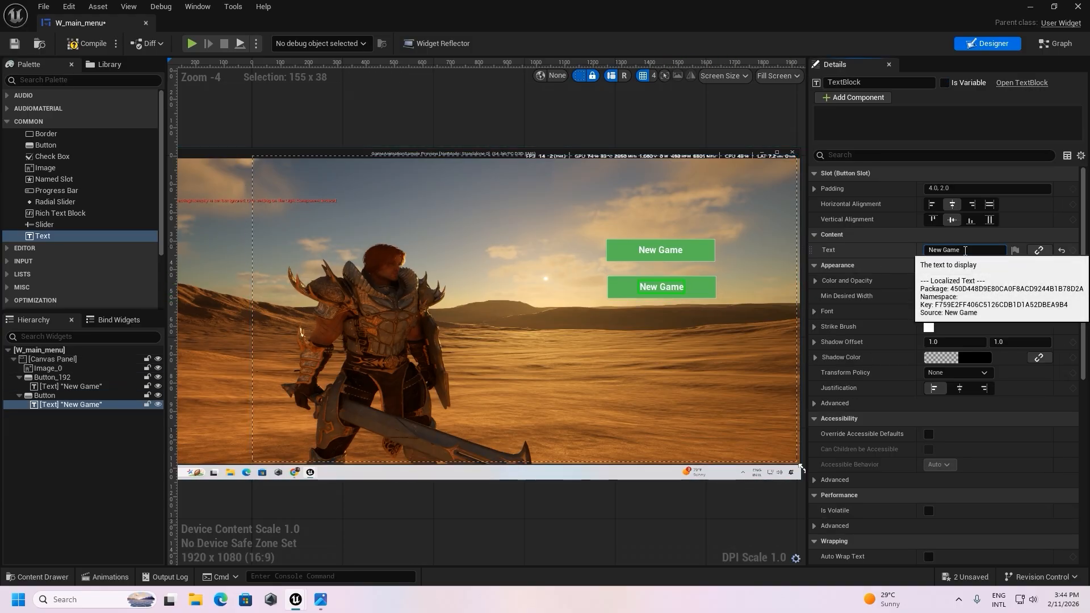
{"action": "key", "text": "BackSpace"}
{"action": "key", "text": "BackSpace"}
{"action": "key", "text": "BackSpace"}
{"action": "key", "text": "BackSpace"}
{"action": "type", "text": "LO"}
{"action": "key", "text": "Return"}
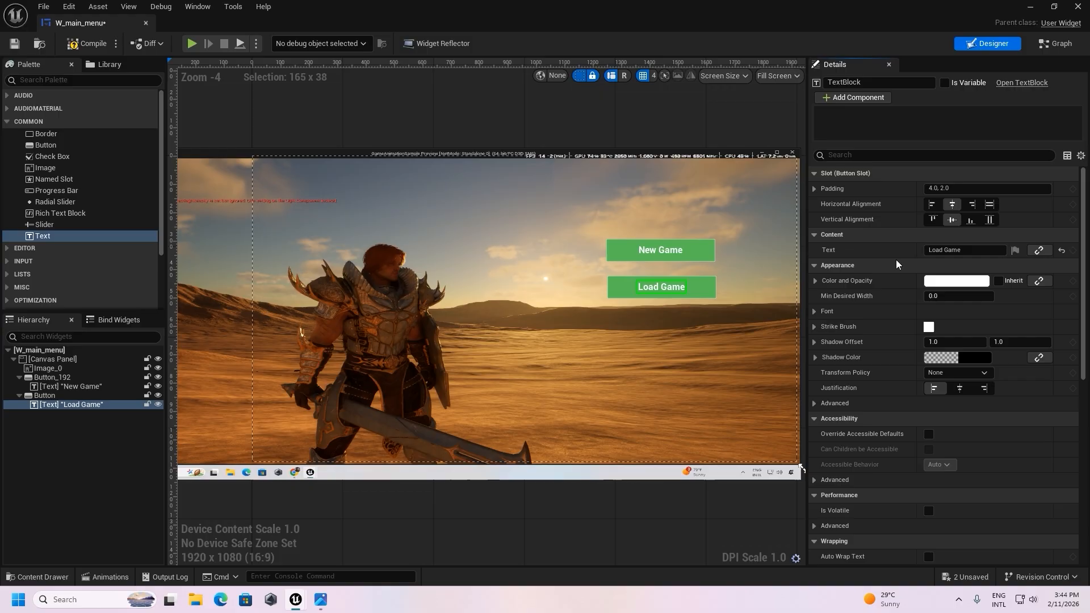
Rename the two button widgets in the hierarchy as load game and new game to match their labels
{"action": "left_click", "coordinate": [45, 397]}
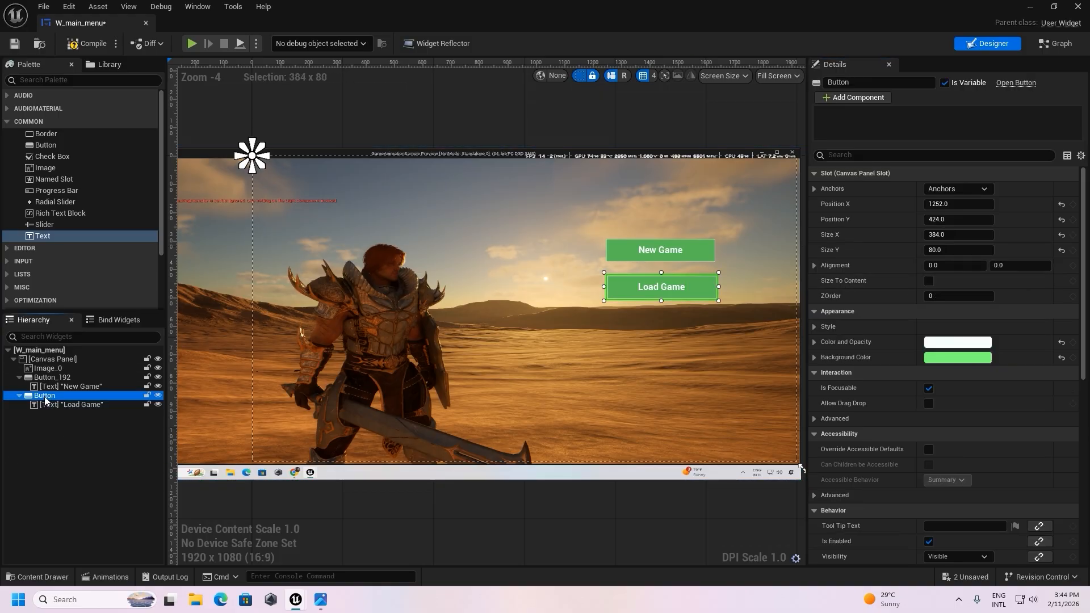
{"action": "left_click", "coordinate": [45, 396]}
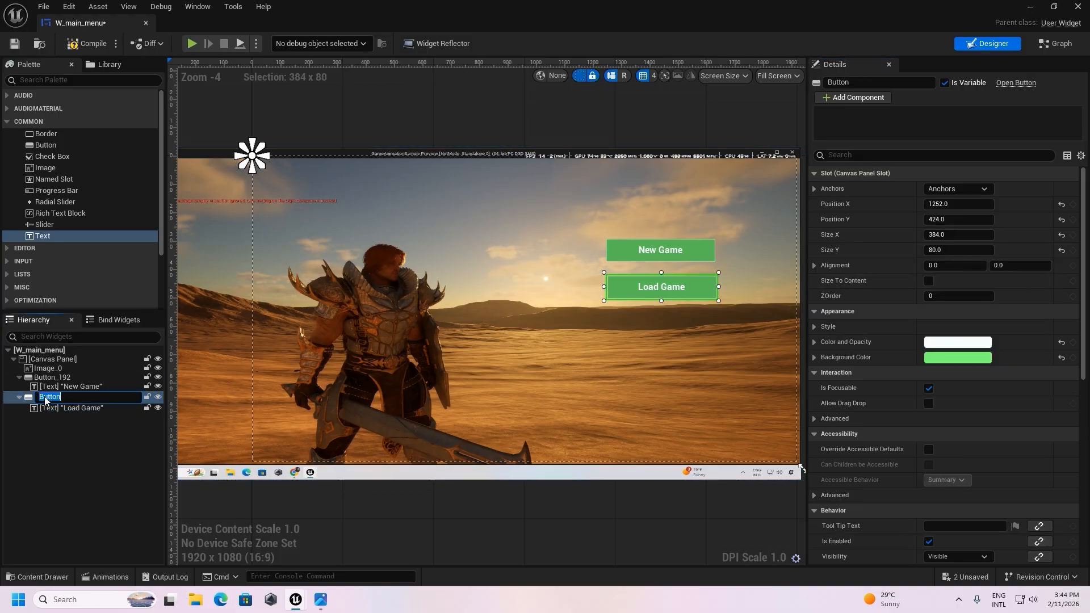
{"action": "type", "text": "load game"}
{"action": "key", "text": "Return"}
{"action": "left_click", "coordinate": [52, 377]}
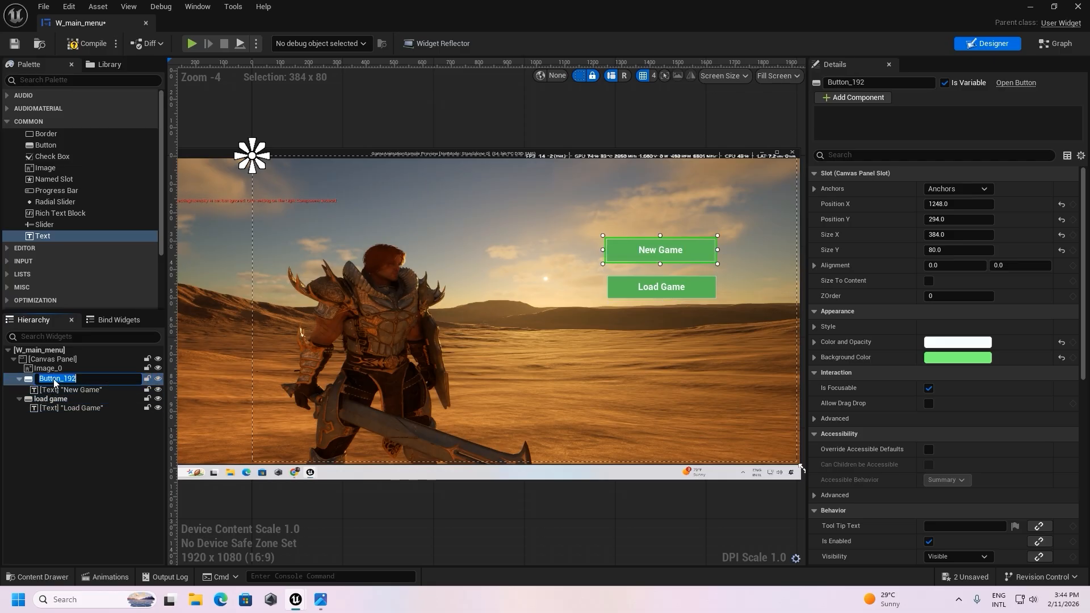
{"action": "type", "text": "new game"}
{"action": "key", "text": "Return"}
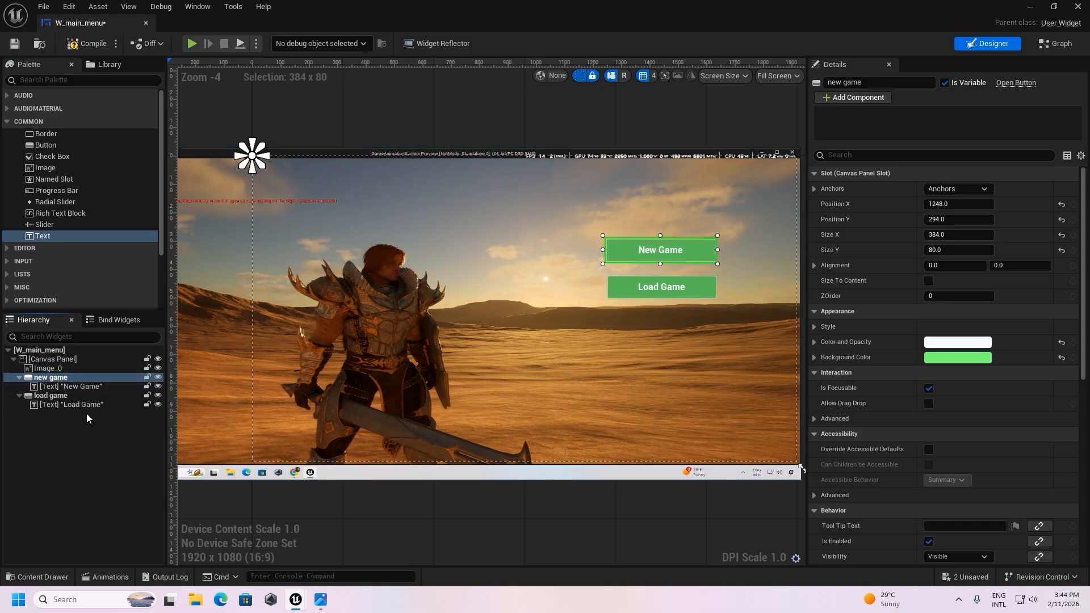
Duplicate the Load Game button and place the copy below it at about (1240, 564)
{"action": "left_click", "coordinate": [689, 293]}
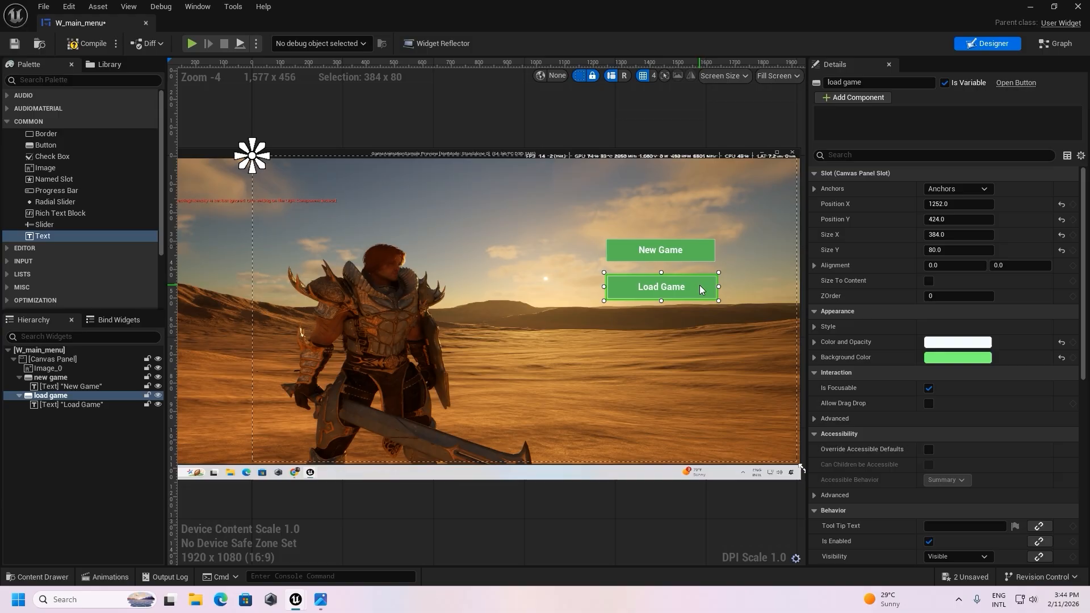
{"action": "key", "text": "ctrl+d"}
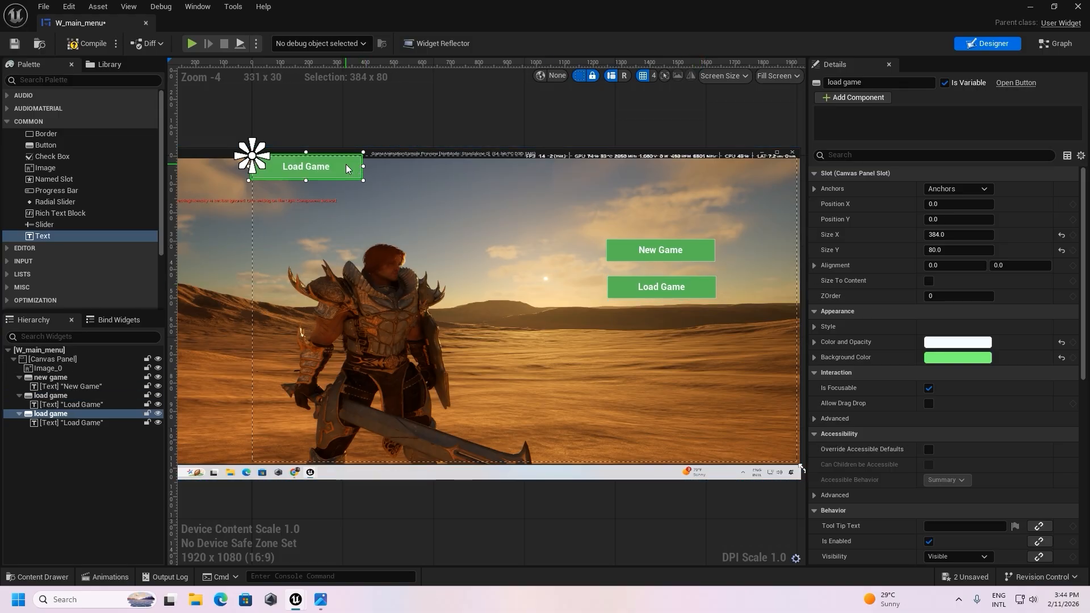
{"action": "left_click_drag", "start_coordinate": [350, 165], "coordinate": [703, 327]}
Set the text of the third button to Player Option
{"action": "left_click", "coordinate": [662, 327]}
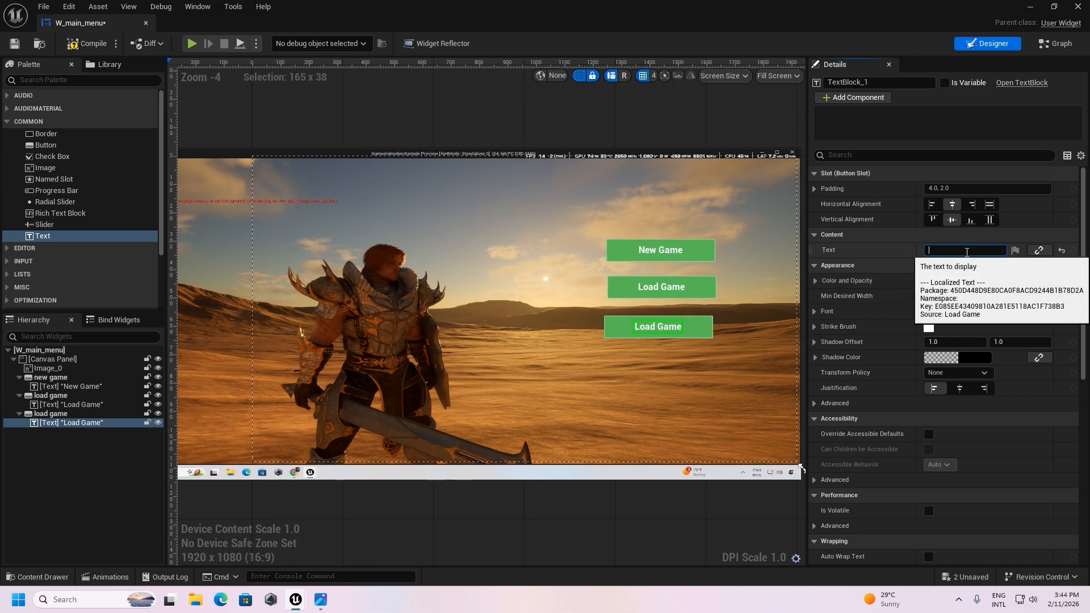
{"action": "left_click", "coordinate": [962, 250]}
{"action": "key", "text": "BackSpace"}
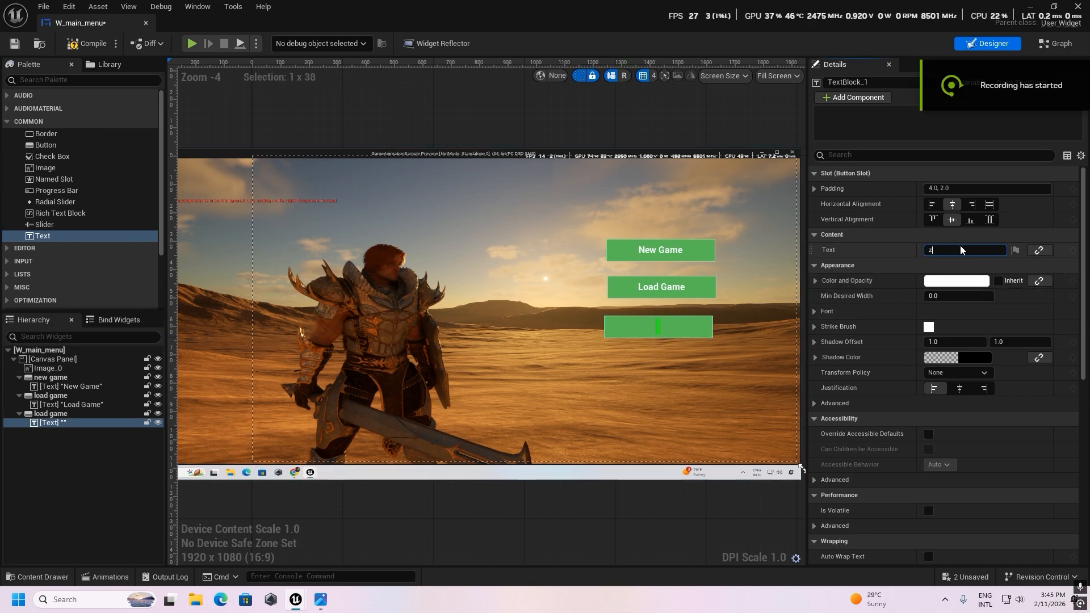
{"action": "type", "text": "z"}
{"action": "key", "text": "BackSpace"}
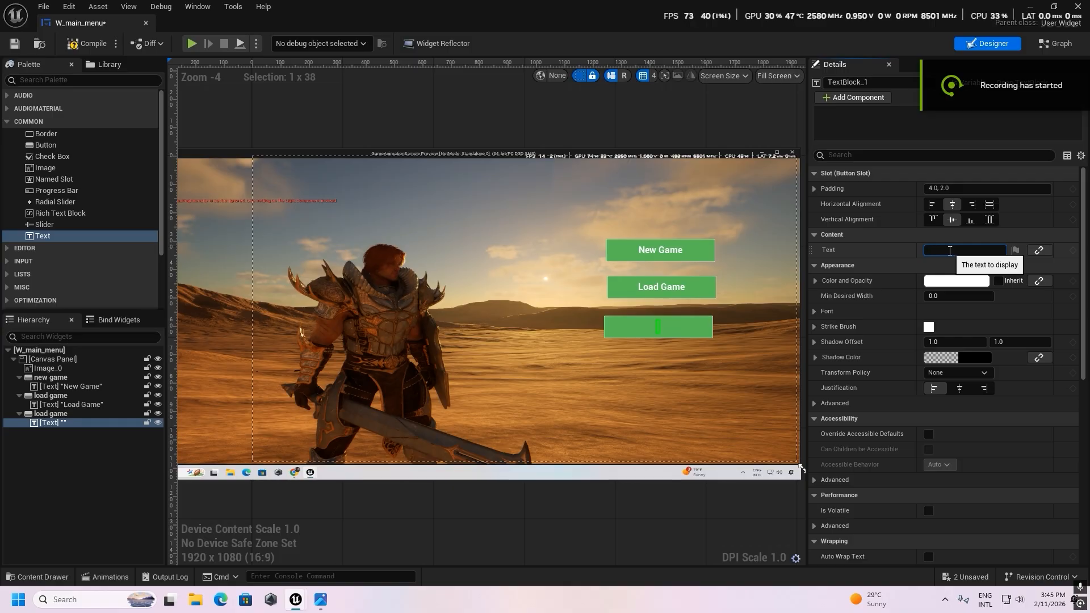
{"action": "type", "text": "pla"}
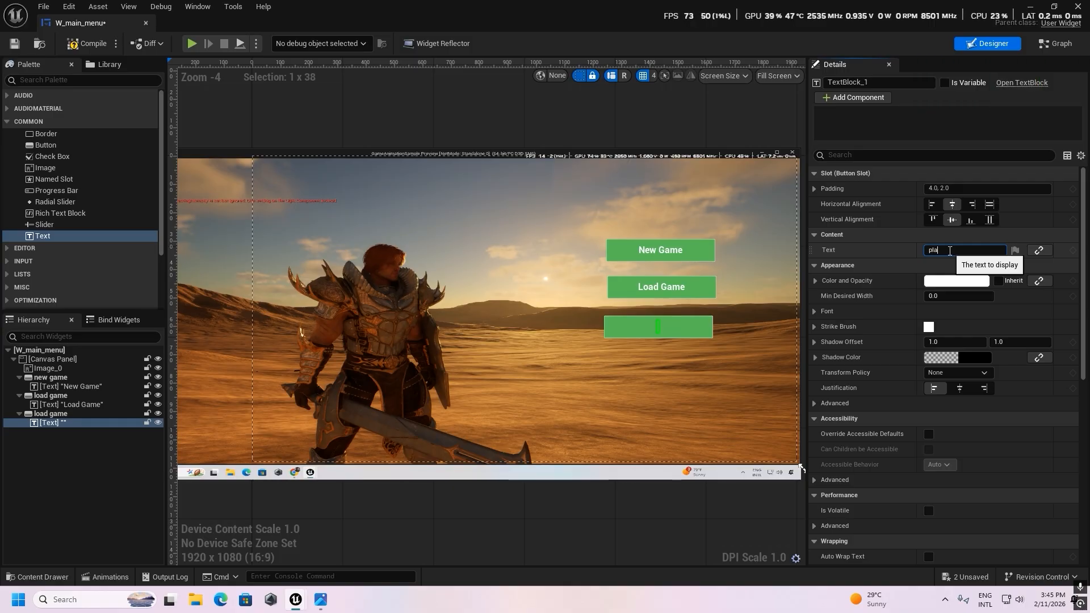
{"action": "type", "text": "yer"}
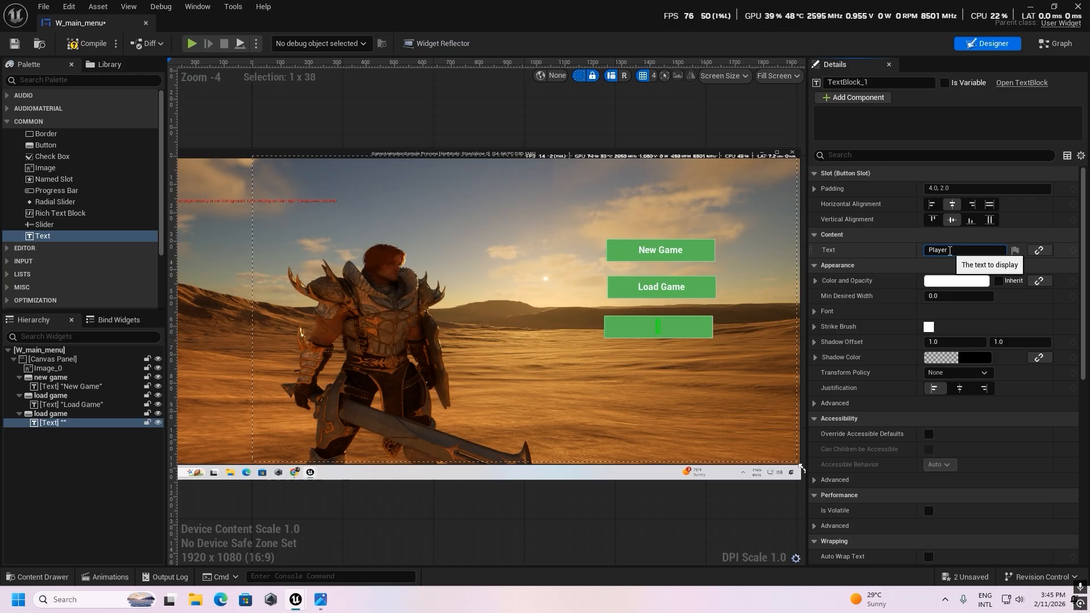
{"action": "type", "text": " Op"}
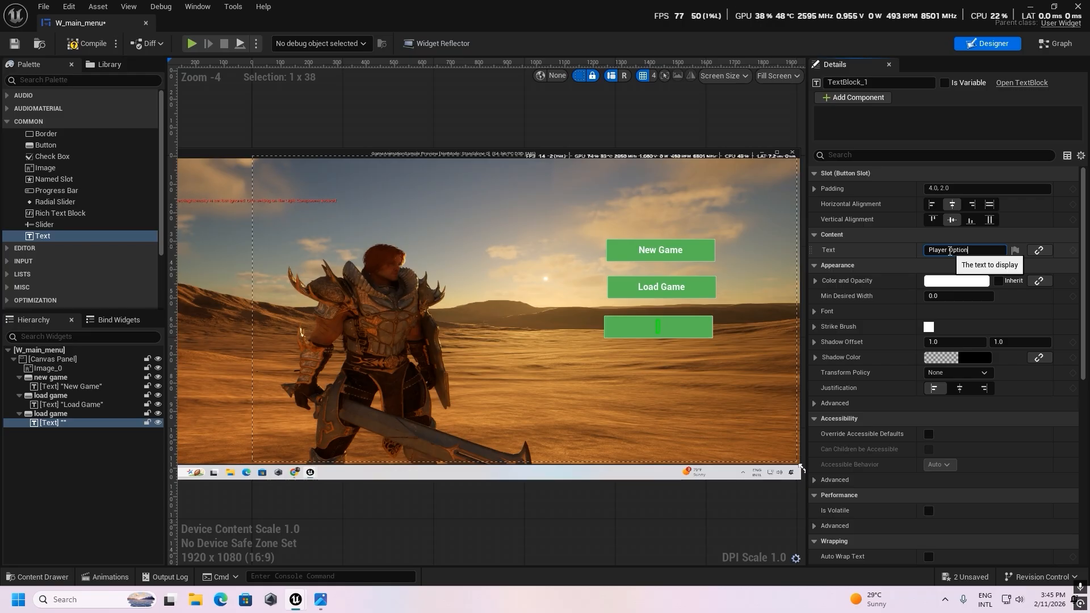
{"action": "type", "text": "tion"}
{"action": "key", "text": "Return"}
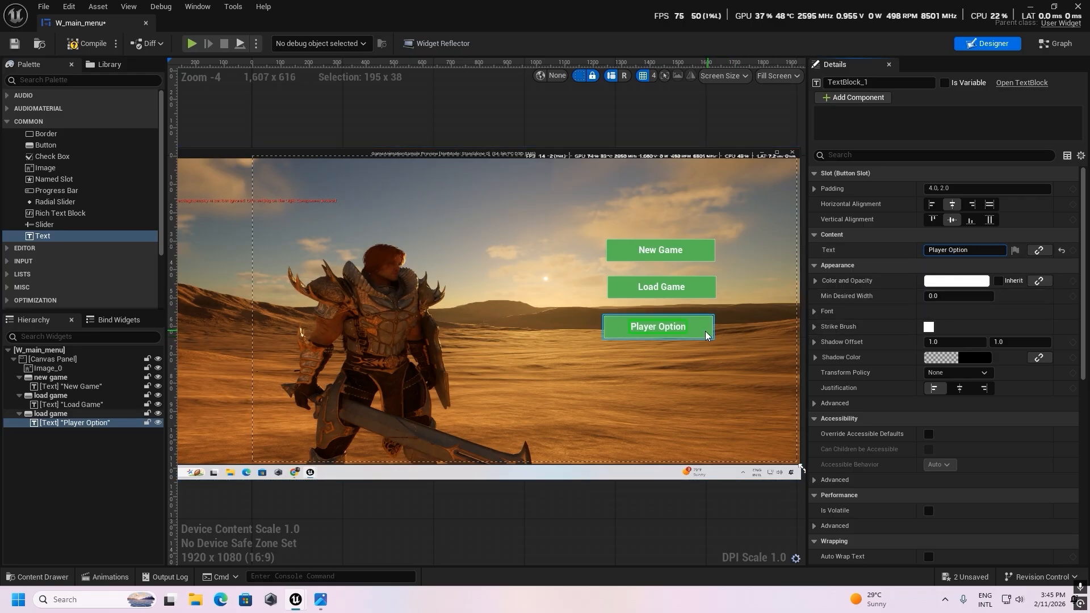
Rename the third button widget in the hierarchy as player option
{"action": "left_click", "coordinate": [45, 414]}
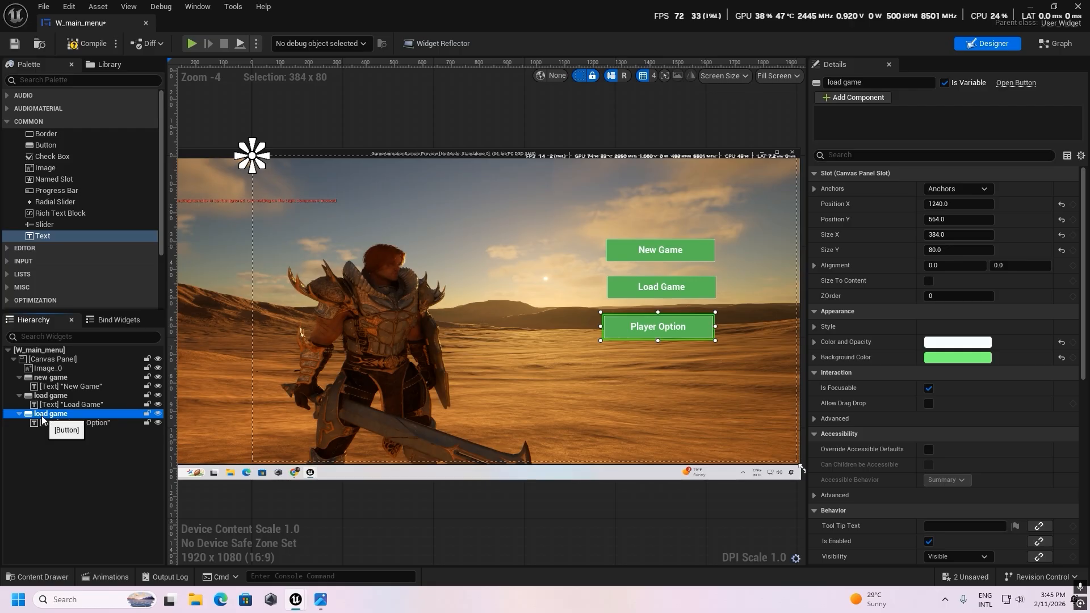
{"action": "left_click", "coordinate": [42, 419]}
{"action": "type", "text": "playe"}
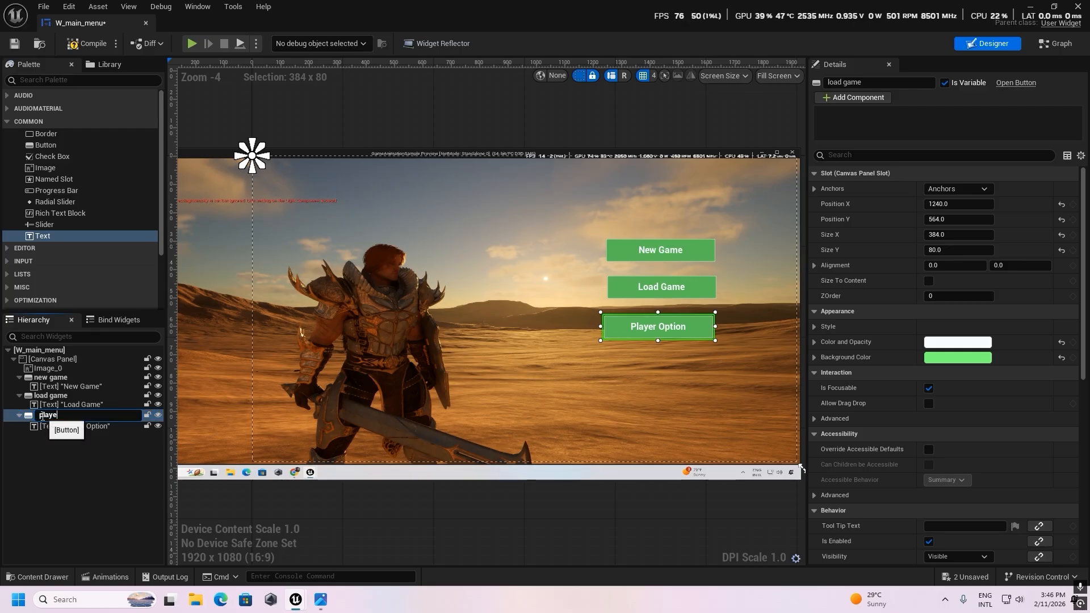
{"action": "type", "text": "r option"}
{"action": "key", "text": "Return"}
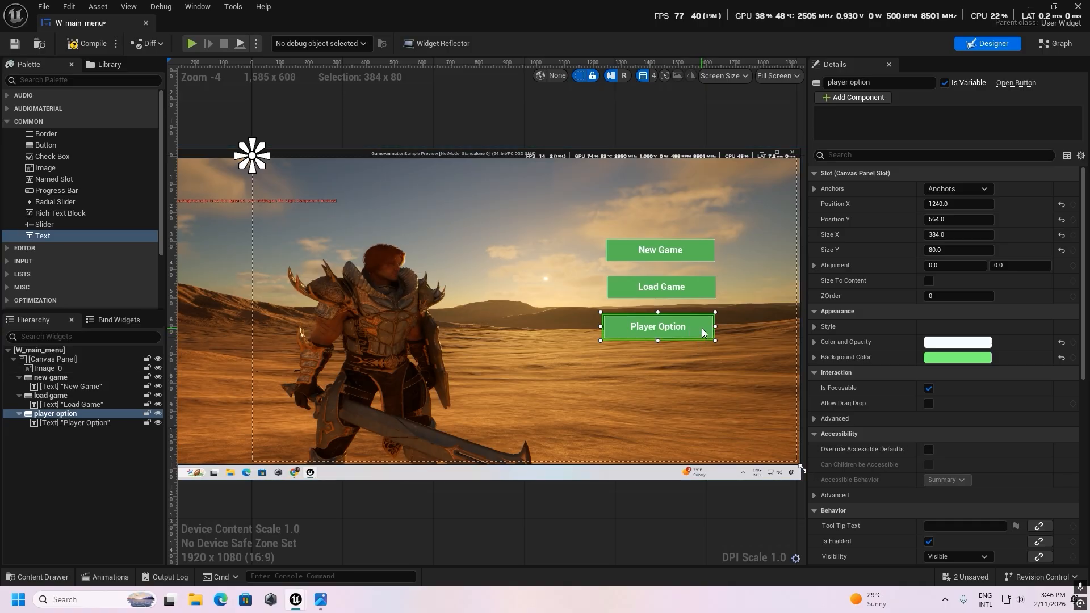
Duplicate the Player Option button, place the copy below it at about (1240, 700), and set its text to Exit
{"action": "key", "text": "ctrl+d"}
{"action": "left_click_drag", "start_coordinate": [349, 173], "coordinate": [700, 372]}
{"action": "left_click", "coordinate": [653, 370]}
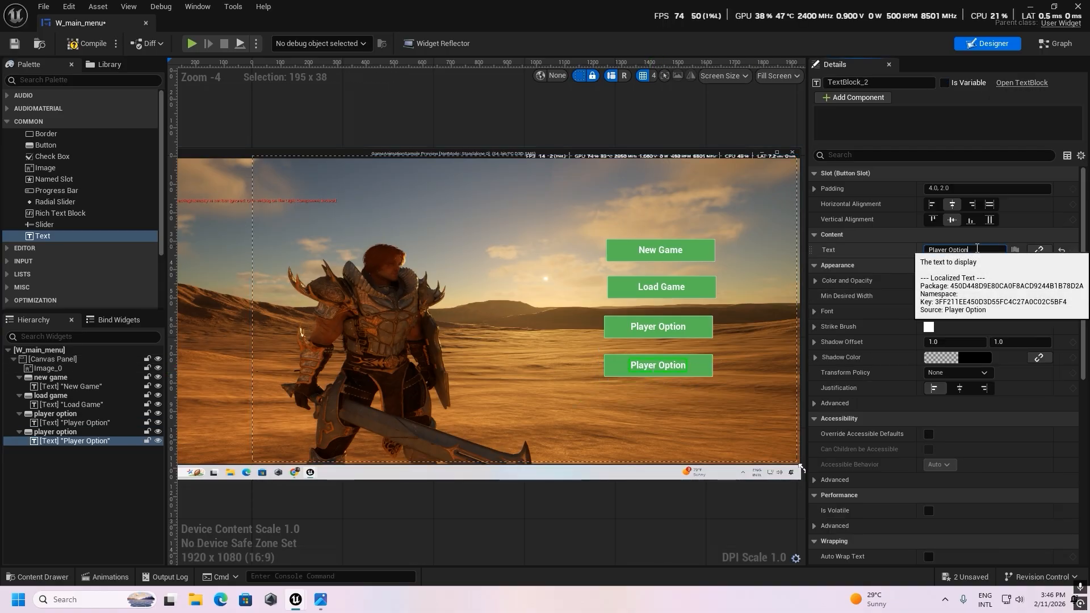
{"action": "key", "text": "BackSpace"}
{"action": "key", "text": "BackSpace"}
{"action": "key", "text": "BackSpace"}
{"action": "key", "text": "BackSpace"}
{"action": "key", "text": "BackSpace"}
{"action": "key", "text": "BackSpace"}
{"action": "key", "text": "BackSpace"}
{"action": "key", "text": "BackSpace"}
{"action": "key", "text": "BackSpace"}
{"action": "key", "text": "BackSpace"}
{"action": "key", "text": "BackSpace"}
{"action": "key", "text": "BackSpace"}
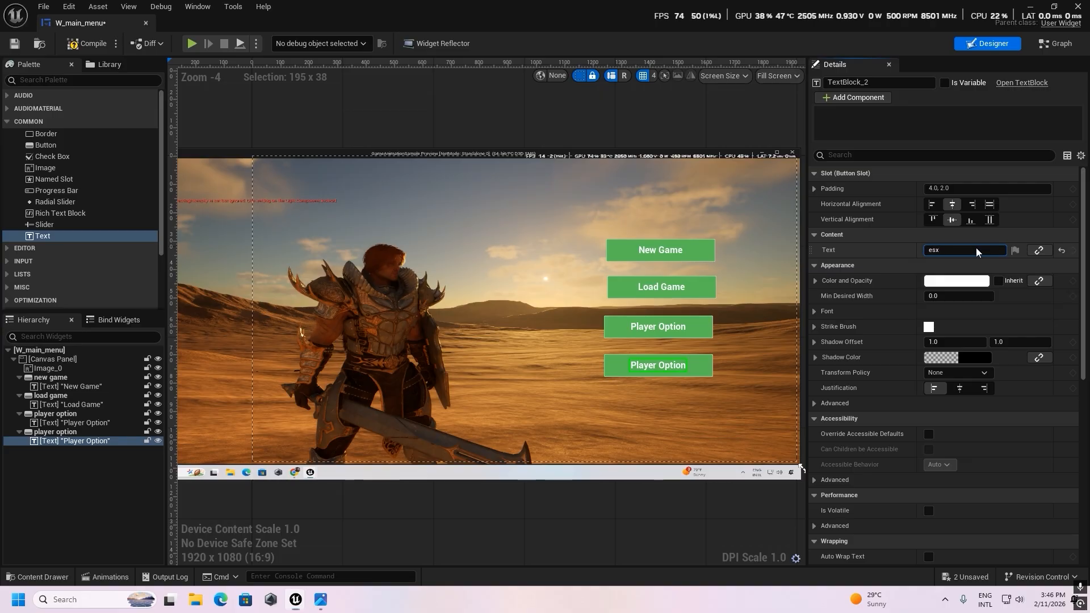
{"action": "key", "text": "super+shift+s"}
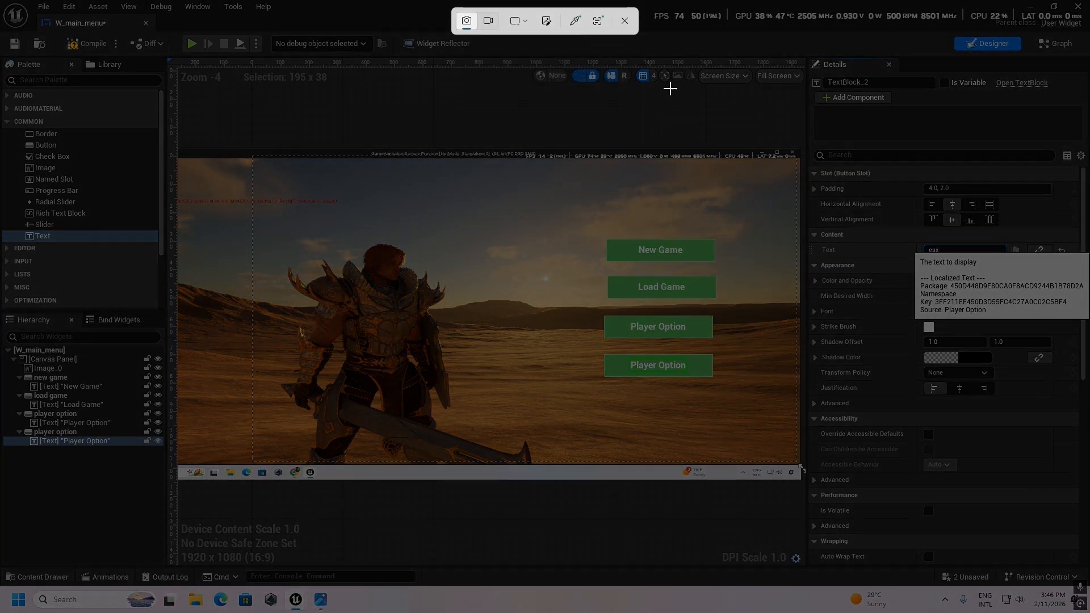
{"action": "left_click", "coordinate": [624, 21]}
{"action": "key", "text": "BackSpace"}
{"action": "key", "text": "BackSpace"}
{"action": "key", "text": "BackSpace"}
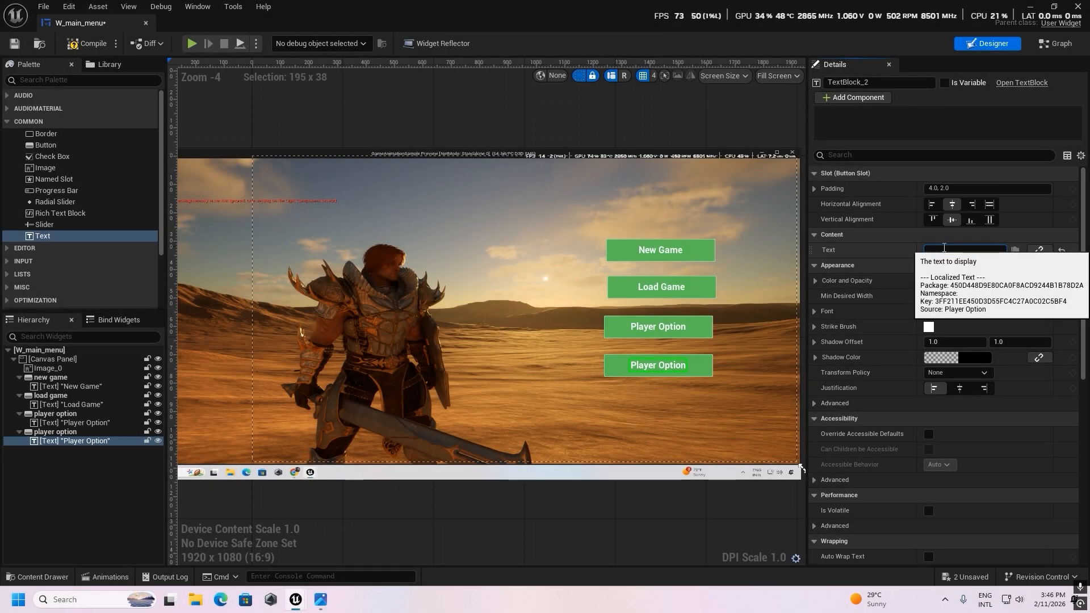
{"action": "type", "text": "Exit"}
{"action": "key", "text": "Return"}
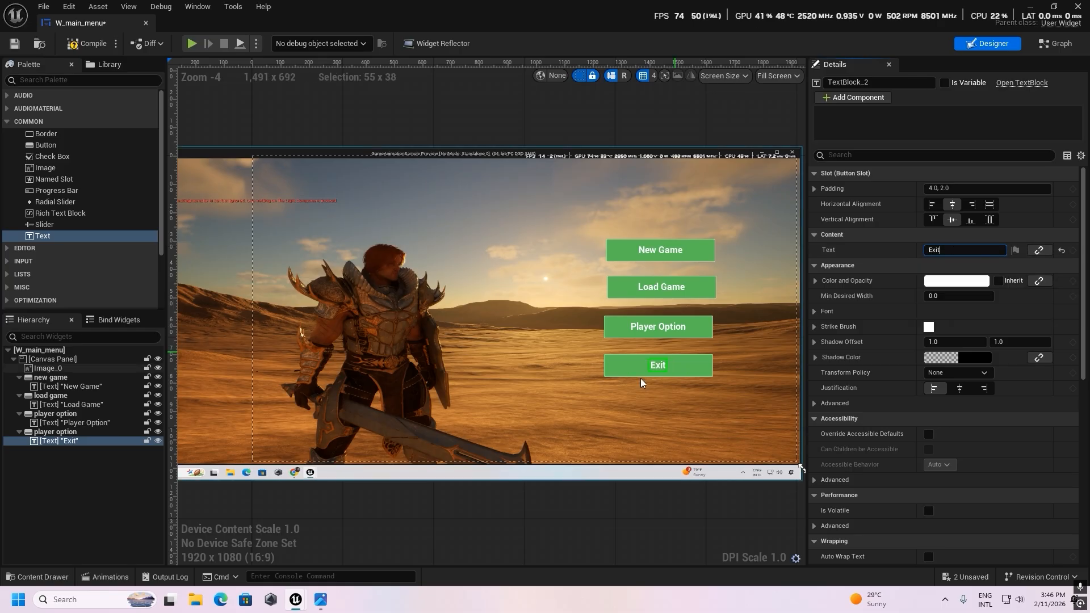
Rename the fourth button widget in the hierarchy as exit
{"action": "left_click", "coordinate": [79, 432]}
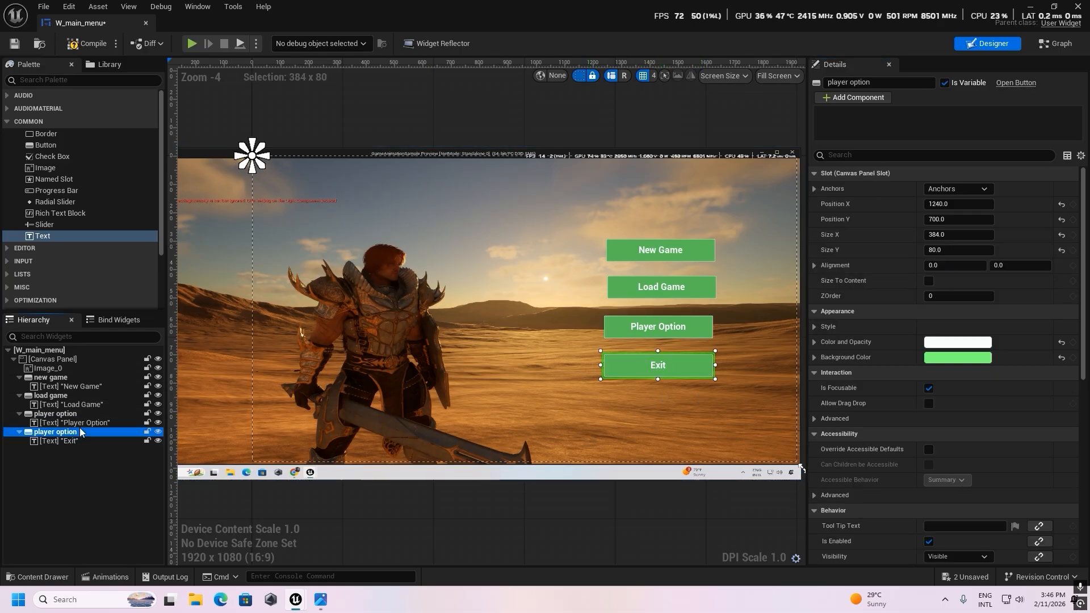
{"action": "left_click", "coordinate": [80, 431]}
{"action": "type", "text": "exit"}
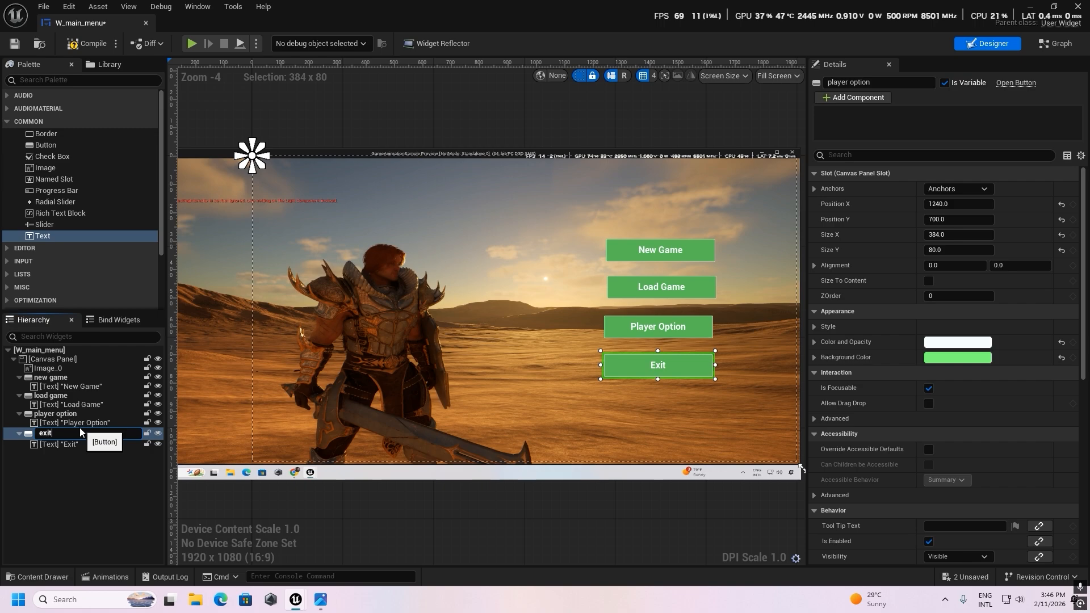
{"action": "key", "text": "Return"}
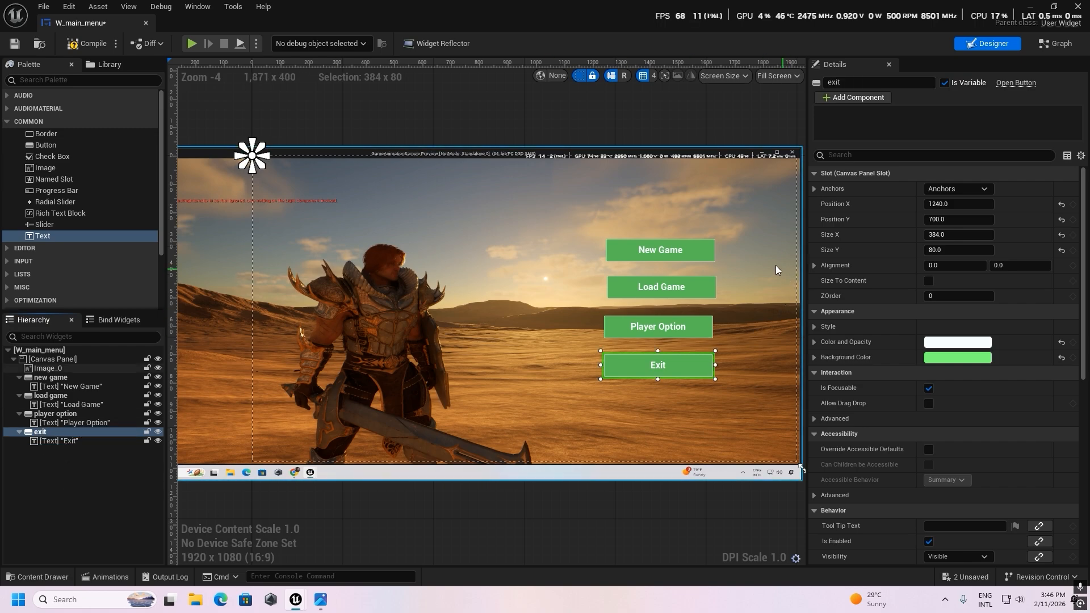
Realign the lower buttons under New Game: Load Game at about (1248, 420), Player Option at (1252, 560), and Exit at (1252, 700)
{"action": "left_click", "coordinate": [698, 293]}
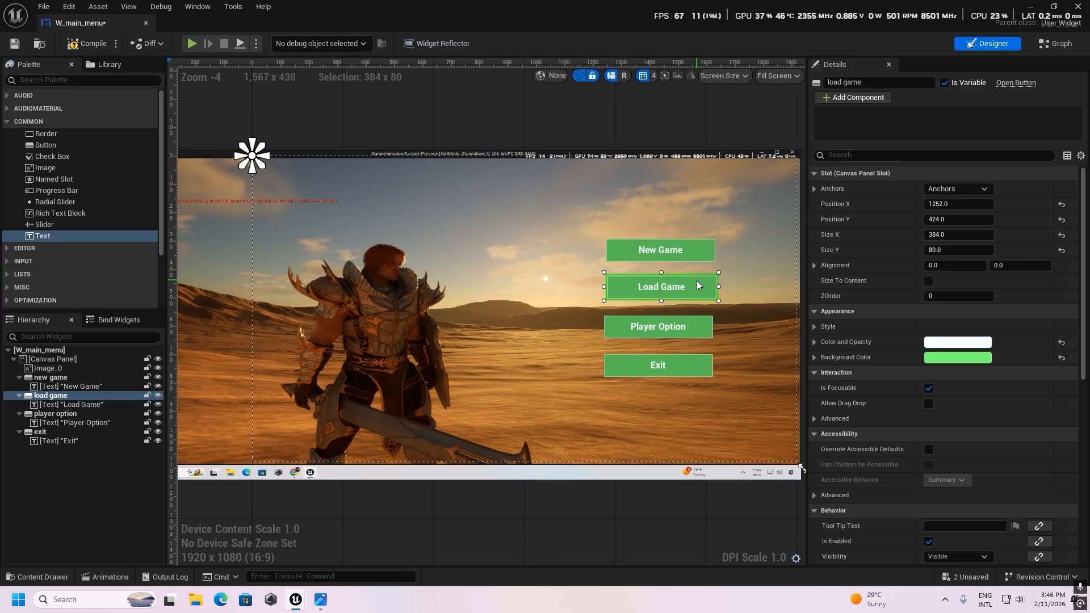
{"action": "left_click_drag", "start_coordinate": [699, 288], "coordinate": [703, 327]}
{"action": "left_click", "coordinate": [702, 328]}
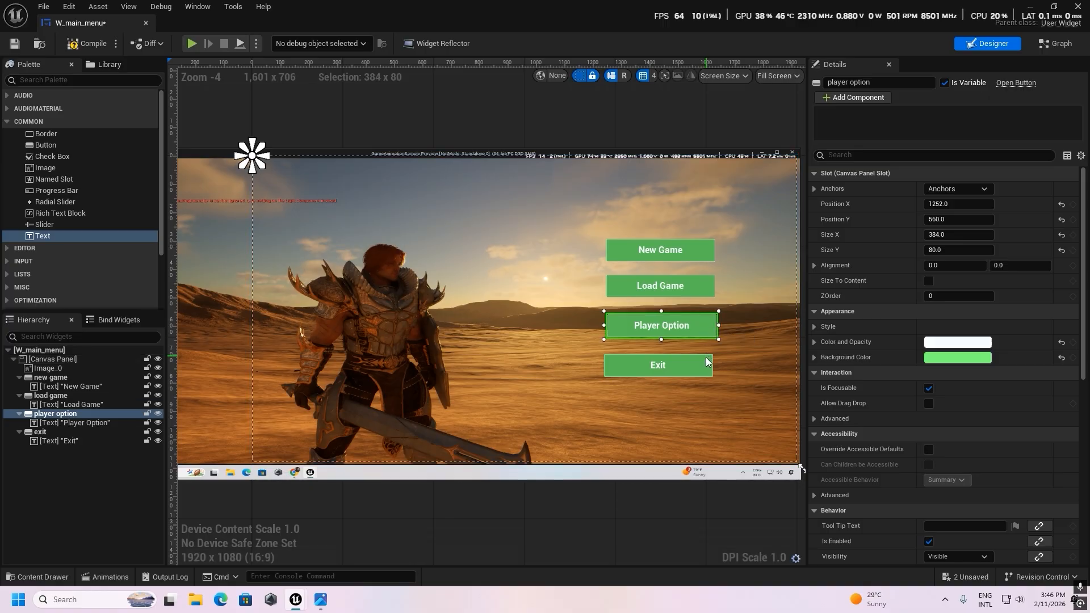
{"action": "left_click_drag", "start_coordinate": [702, 365], "coordinate": [708, 367]}
Set the Load Game button's background color to a light red, about FF536DFF
{"action": "left_click", "coordinate": [700, 285]}
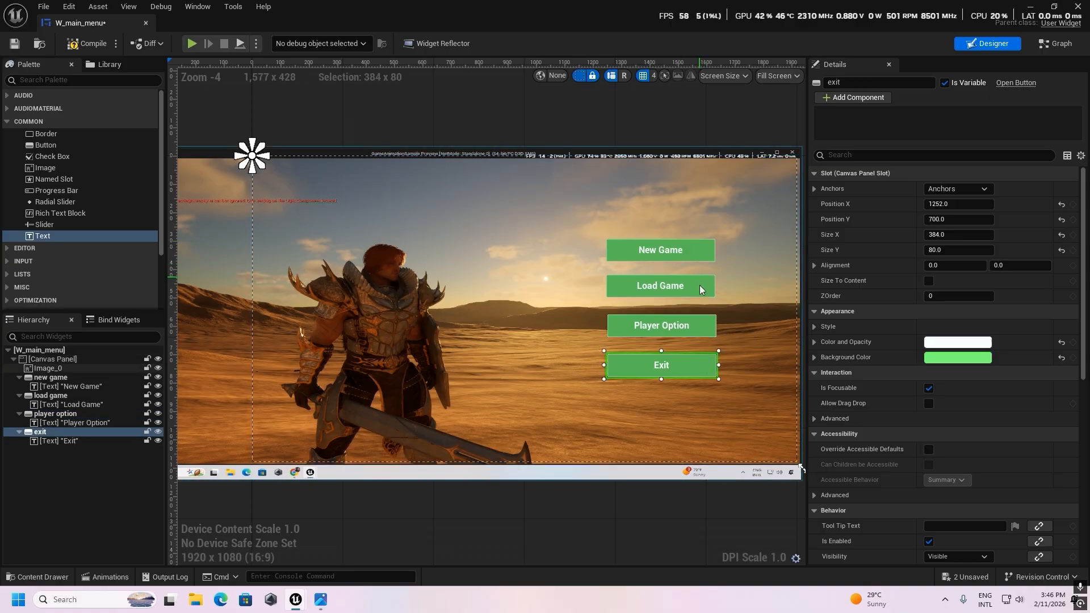
{"action": "left_click", "coordinate": [976, 358]}
{"action": "left_click_drag", "start_coordinate": [826, 356], "coordinate": [832, 341]}
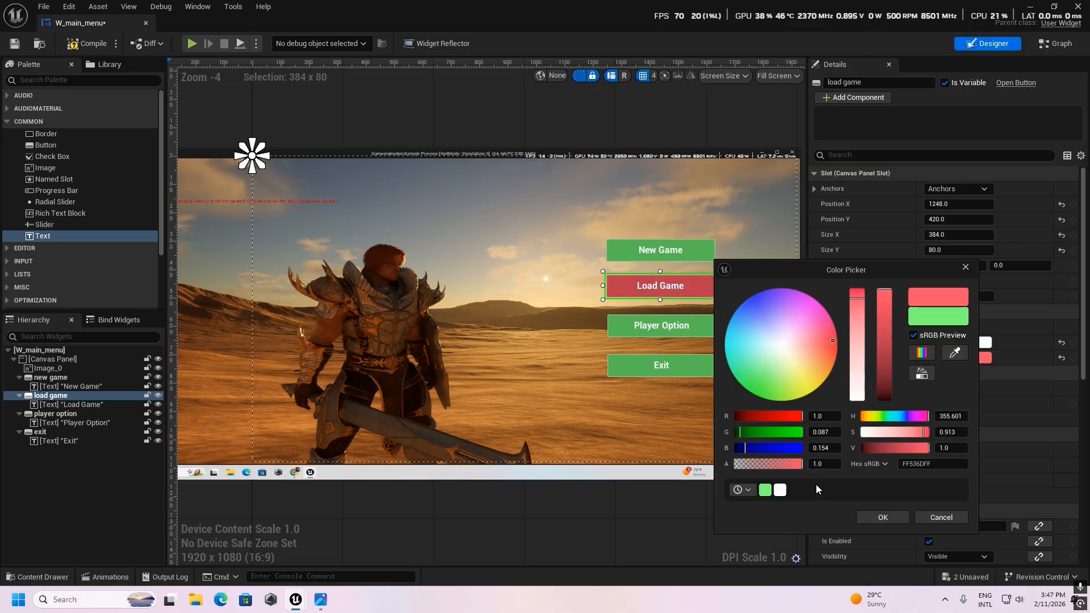
{"action": "left_click", "coordinate": [887, 520]}
Set the Player Option button's background color to a blue-purple, about 876CFFFF
{"action": "left_click", "coordinate": [699, 328]}
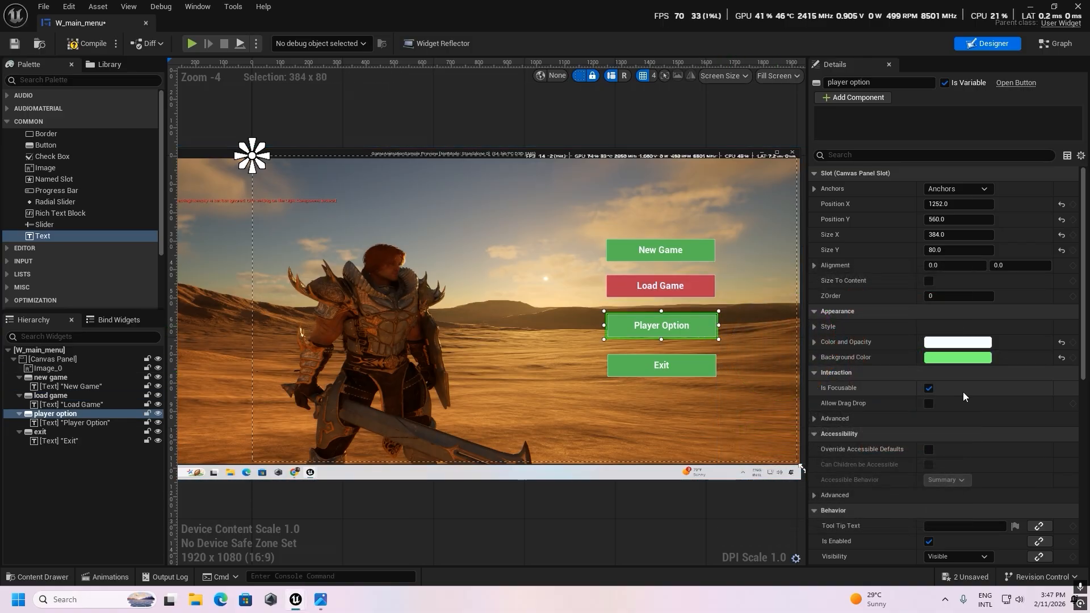
{"action": "left_click", "coordinate": [965, 360]}
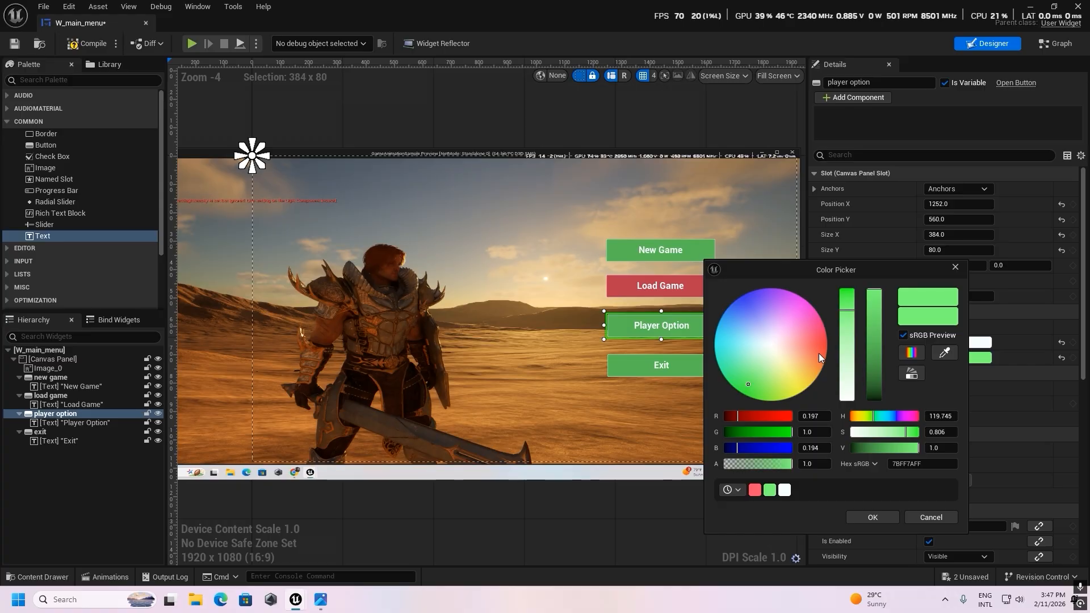
{"action": "left_click", "coordinate": [792, 377]}
{"action": "left_click", "coordinate": [753, 301]}
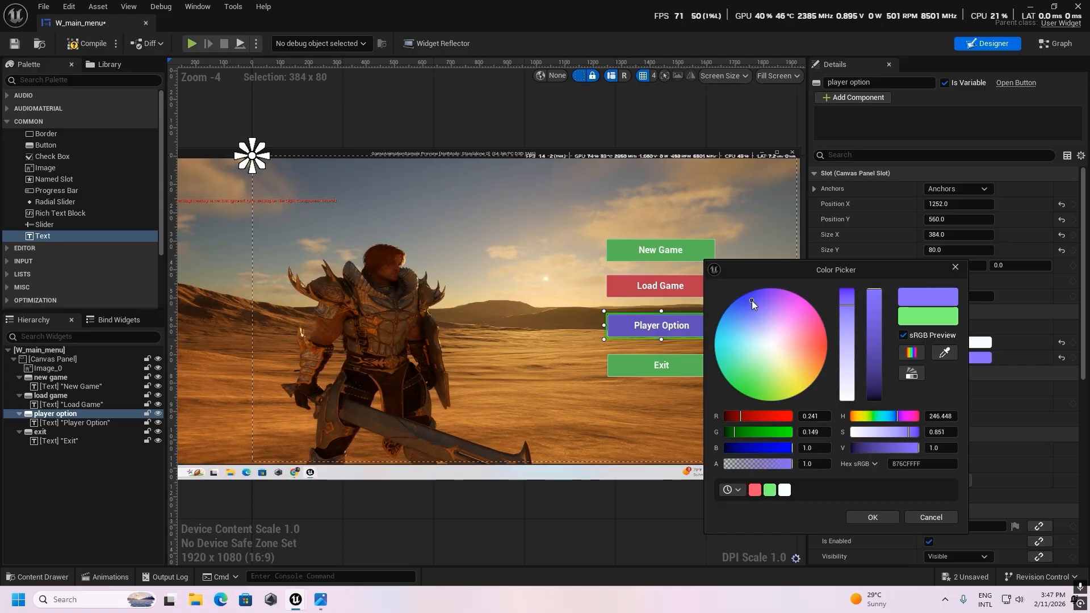
{"action": "left_click", "coordinate": [888, 517]}
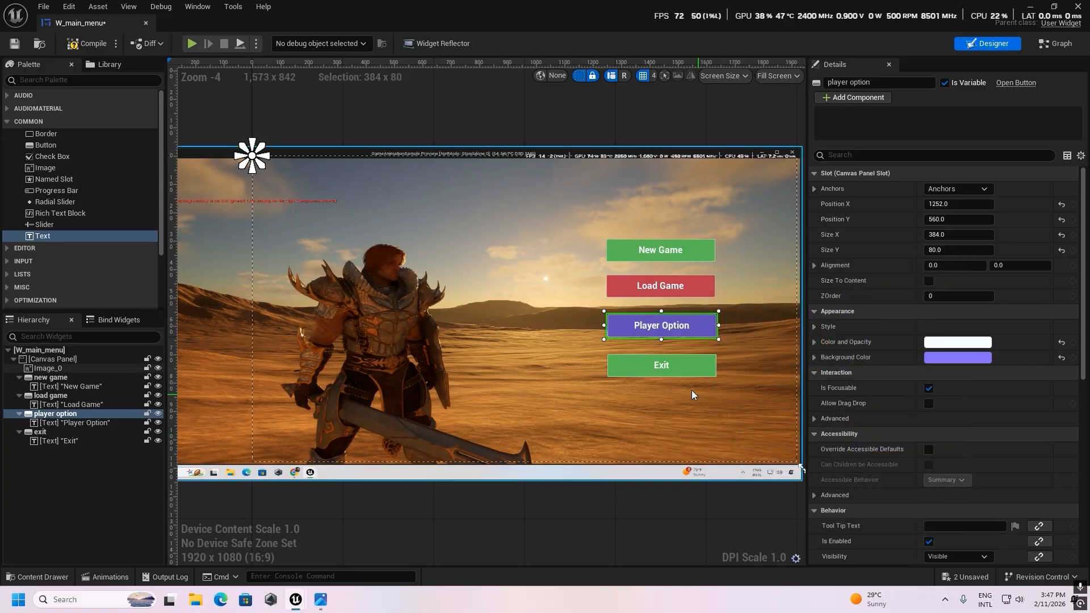
Set the Exit button's background color to a bright red-orange, about FF2800FF
{"action": "left_click", "coordinate": [707, 371]}
{"action": "left_click", "coordinate": [958, 357]}
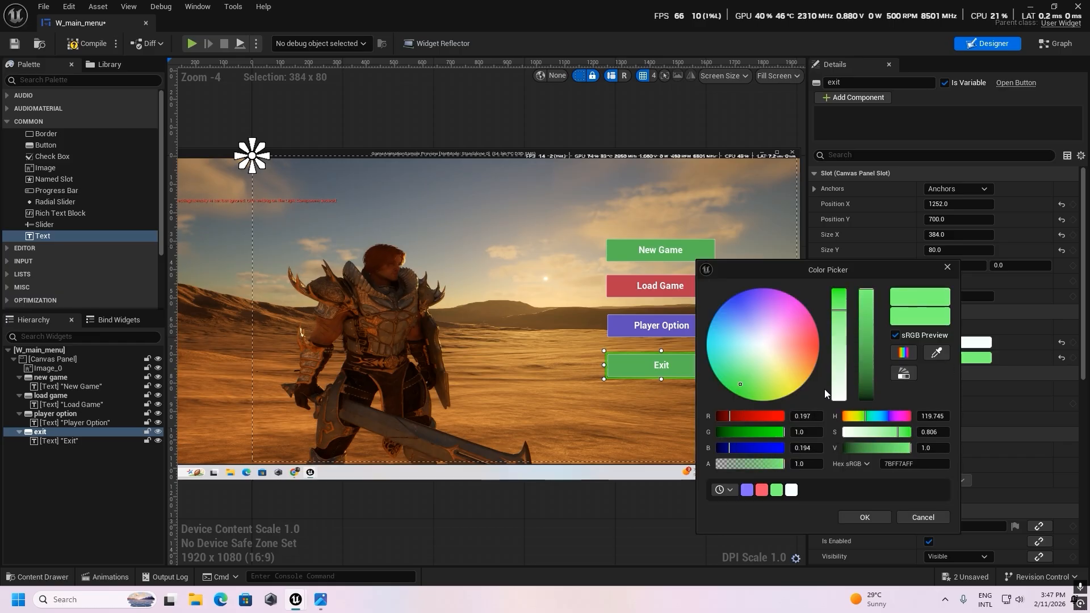
{"action": "left_click", "coordinate": [815, 346]}
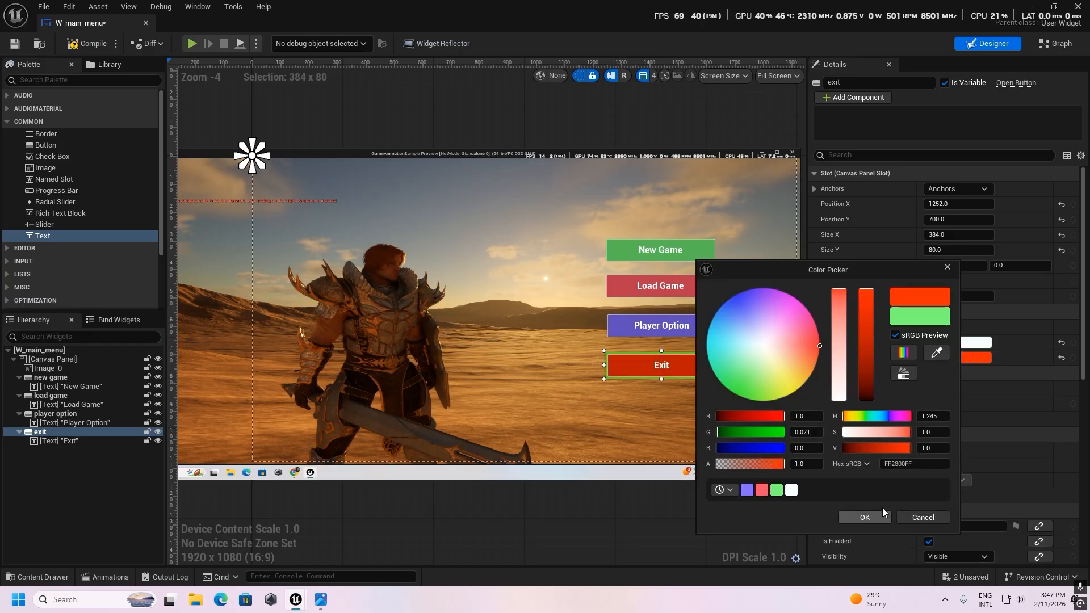
{"action": "left_click", "coordinate": [869, 514]}
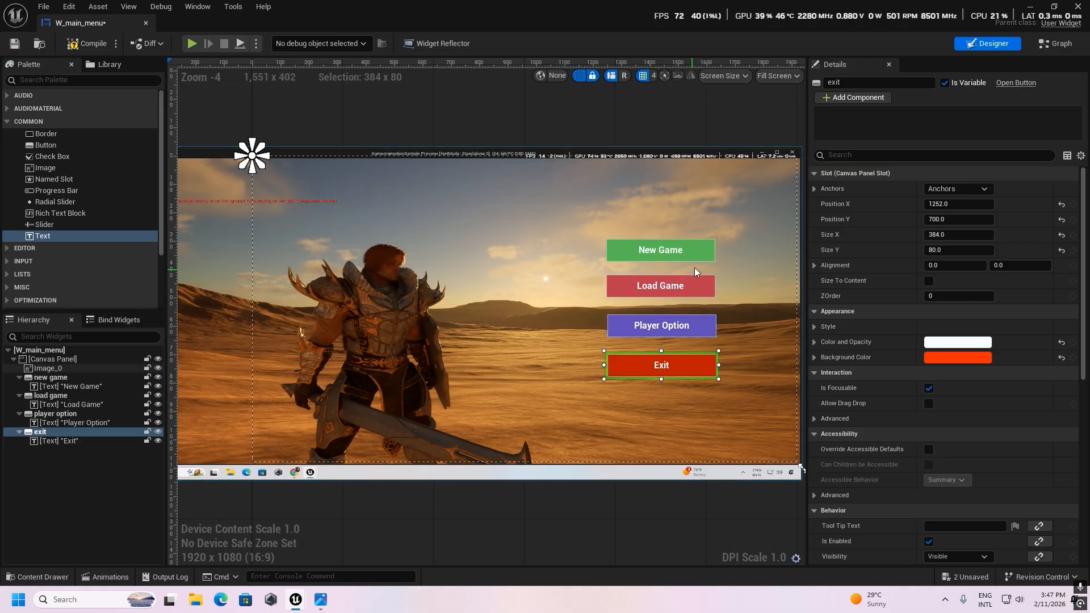
Add an On Clicked event for the New Game button
{"action": "left_click", "coordinate": [705, 257]}
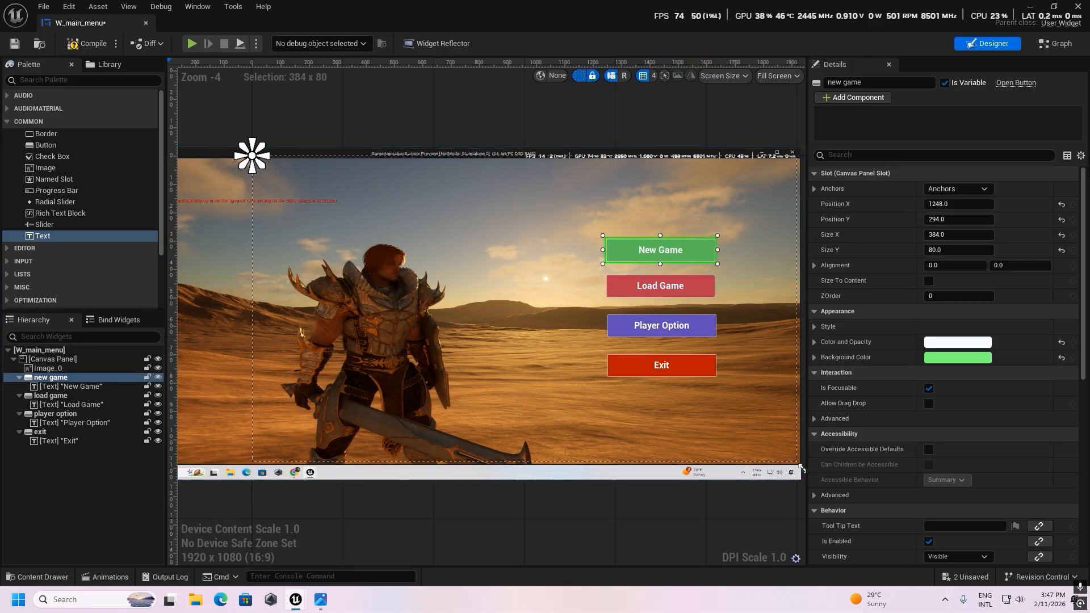
{"action": "left_click_drag", "start_coordinate": [1083, 258], "coordinate": [1083, 448]}
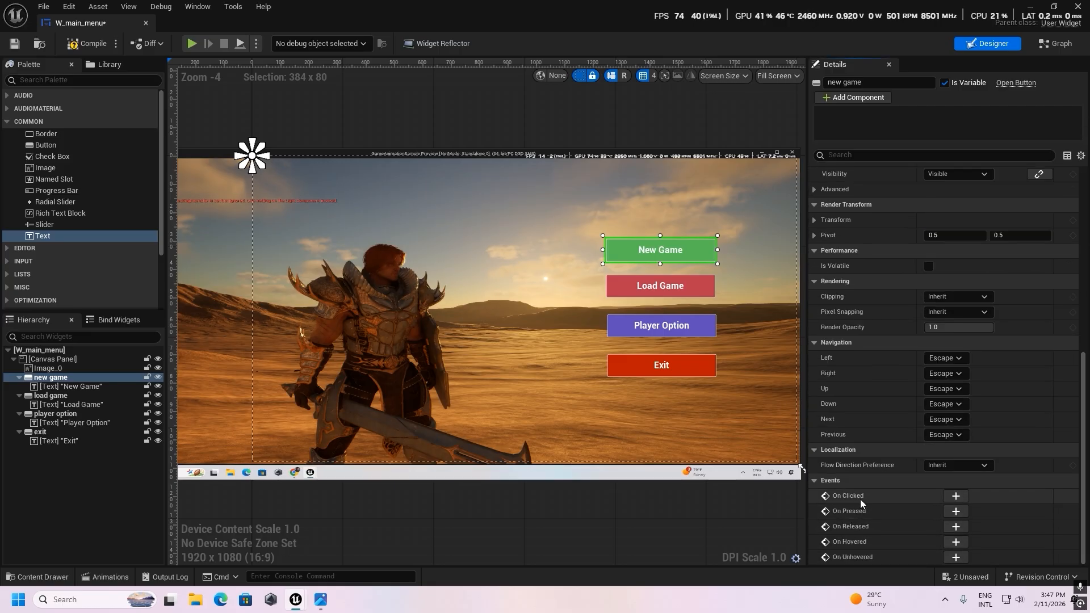
{"action": "left_click", "coordinate": [955, 496]}
{"action": "right_click_drag", "start_coordinate": [864, 336], "coordinate": [776, 328]}
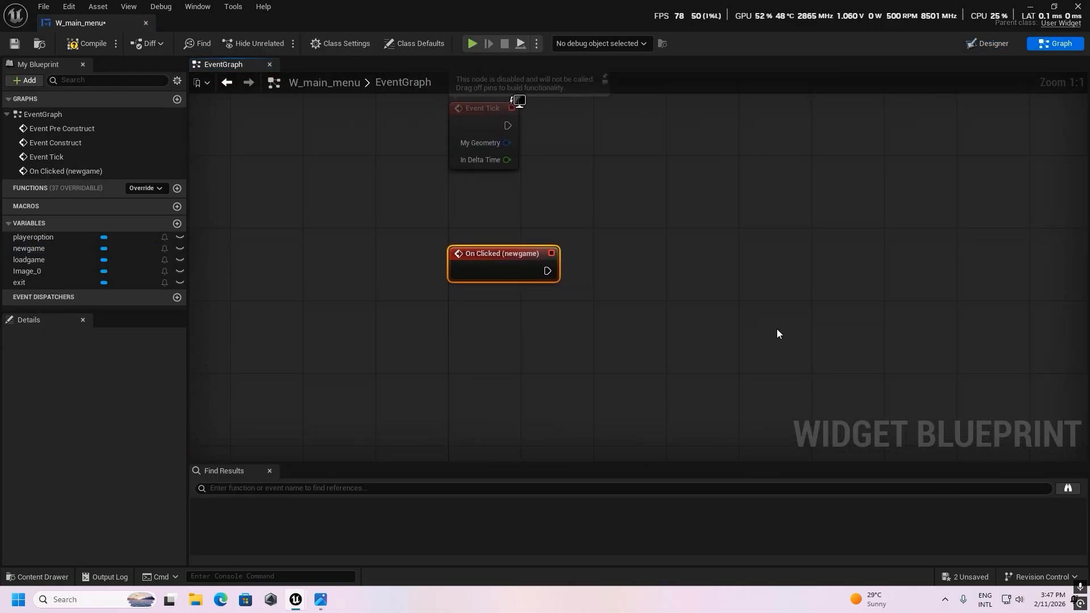
{"action": "right_click_drag", "start_coordinate": [690, 324], "coordinate": [671, 275]}
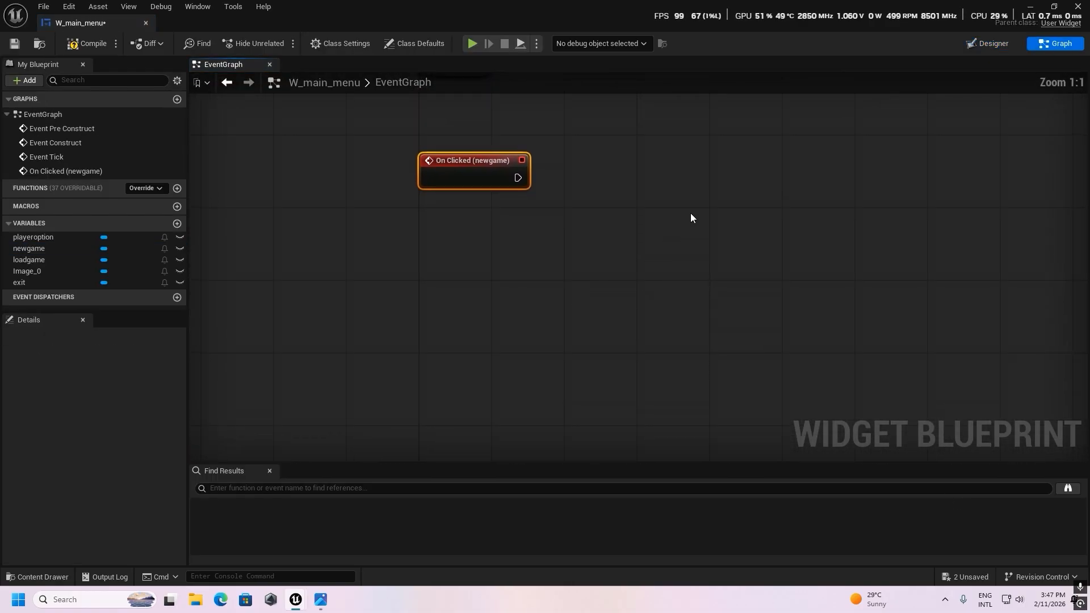
{"action": "right_click_drag", "start_coordinate": [691, 216], "coordinate": [679, 258]}
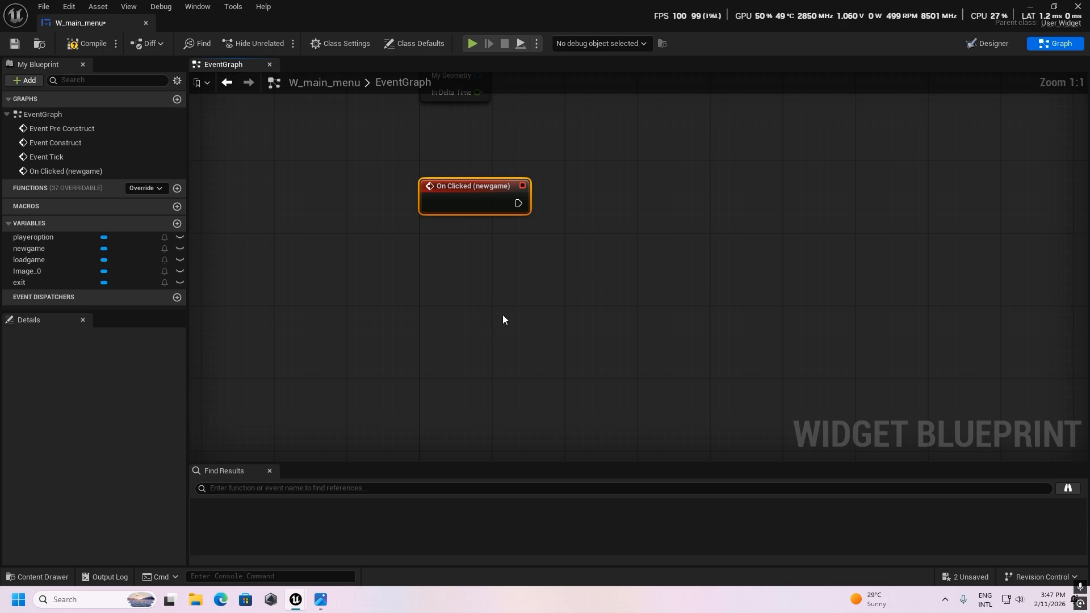
{"action": "right_click_drag", "start_coordinate": [503, 317], "coordinate": [492, 407]}
{"action": "right_click_drag", "start_coordinate": [655, 288], "coordinate": [651, 219]}
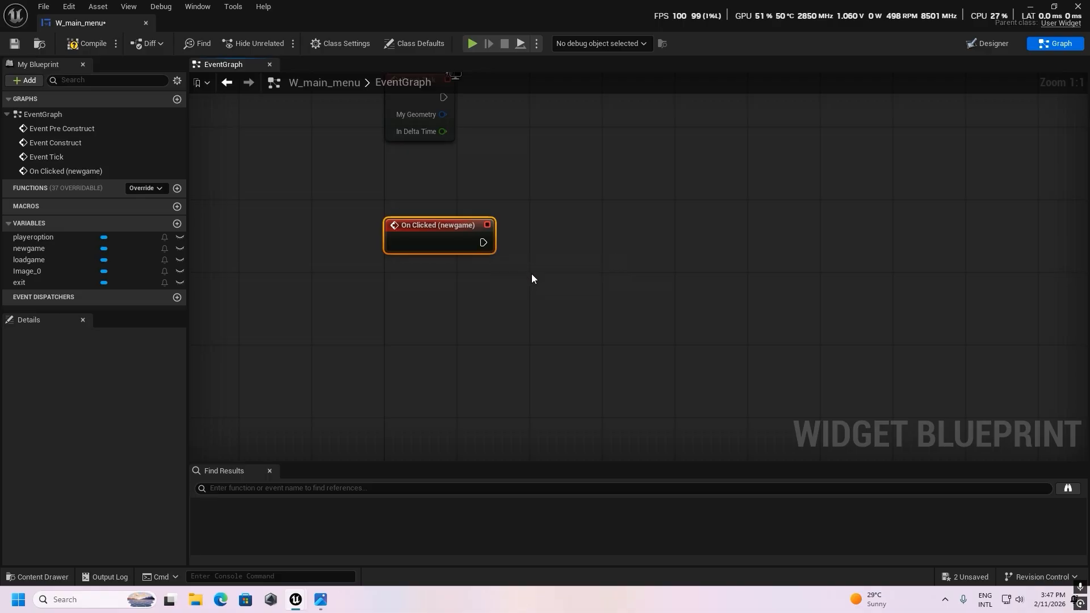
{"action": "right_click_drag", "start_coordinate": [532, 278], "coordinate": [470, 279]}
{"action": "left_click_drag", "start_coordinate": [427, 253], "coordinate": [584, 218]}
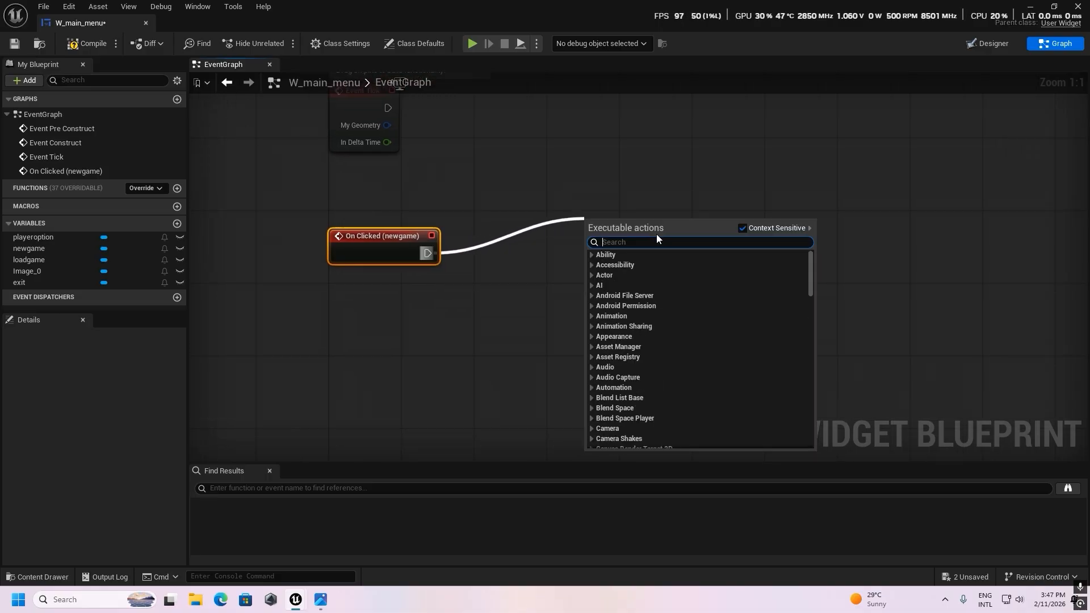
{"action": "type", "text": "open"}
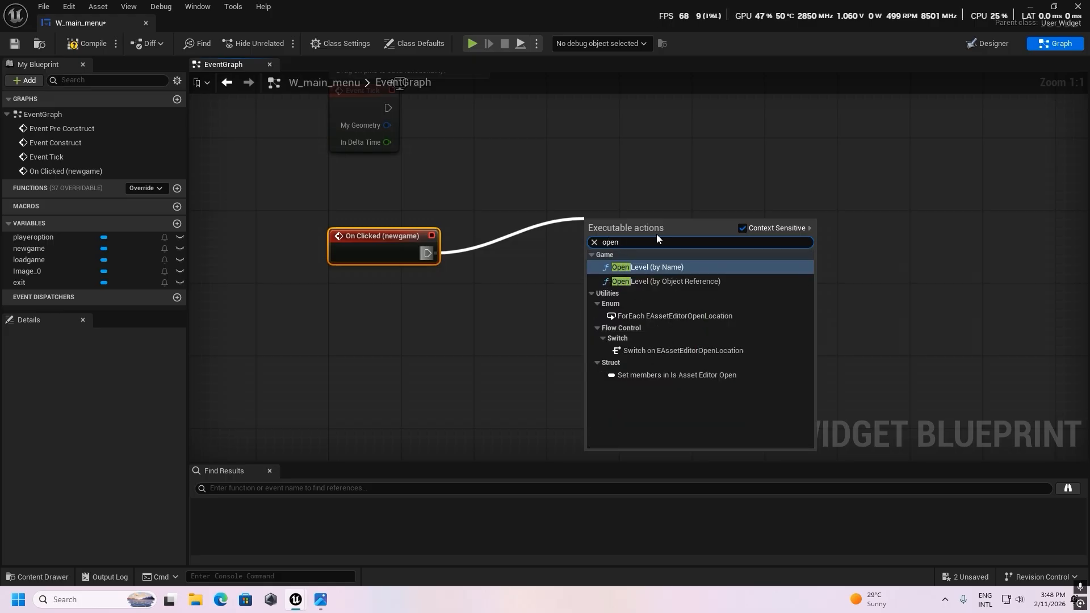
{"action": "left_click", "coordinate": [667, 265]}
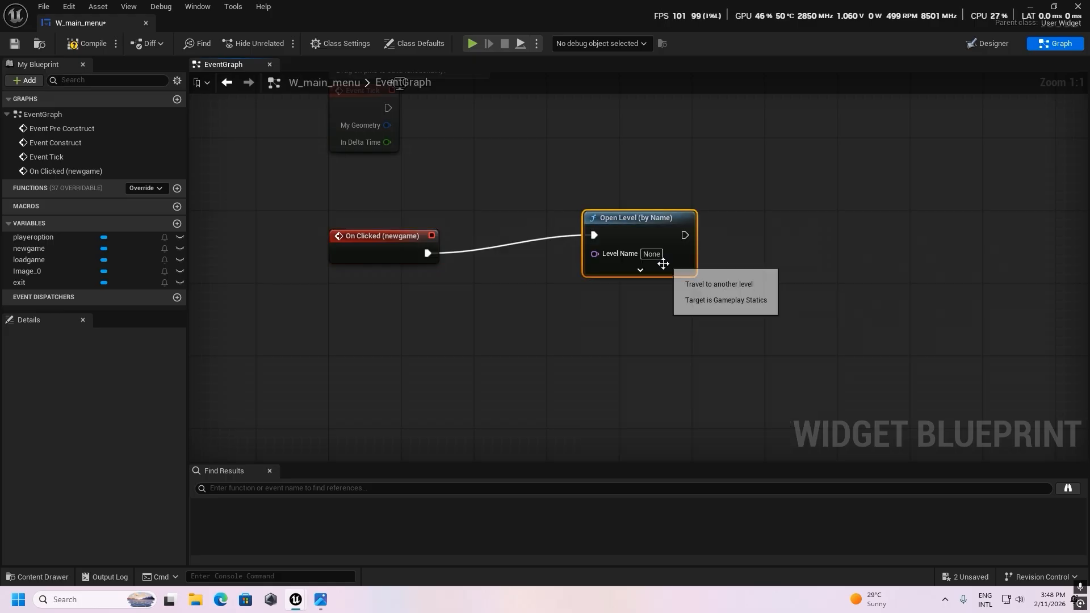
{"action": "left_click_drag", "start_coordinate": [625, 228], "coordinate": [652, 247]}
{"action": "key", "text": "Delete"}
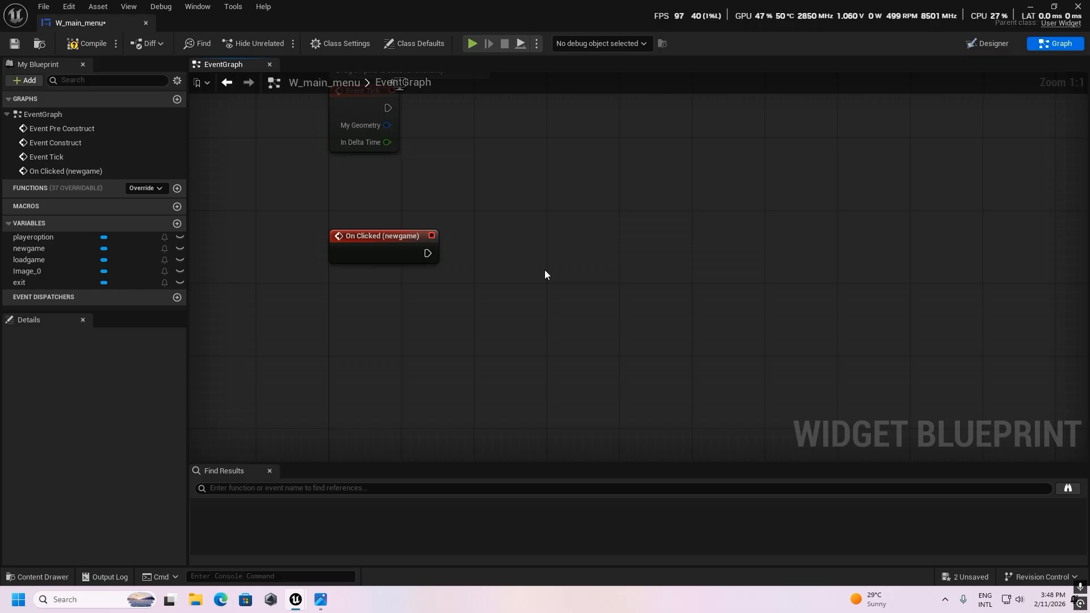
Add an Open Level (by Object Reference) node from the On Clicked (newgame) execution pin and space it out from the event
{"action": "left_click_drag", "start_coordinate": [426, 253], "coordinate": [544, 230]}
{"action": "type", "text": "open"}
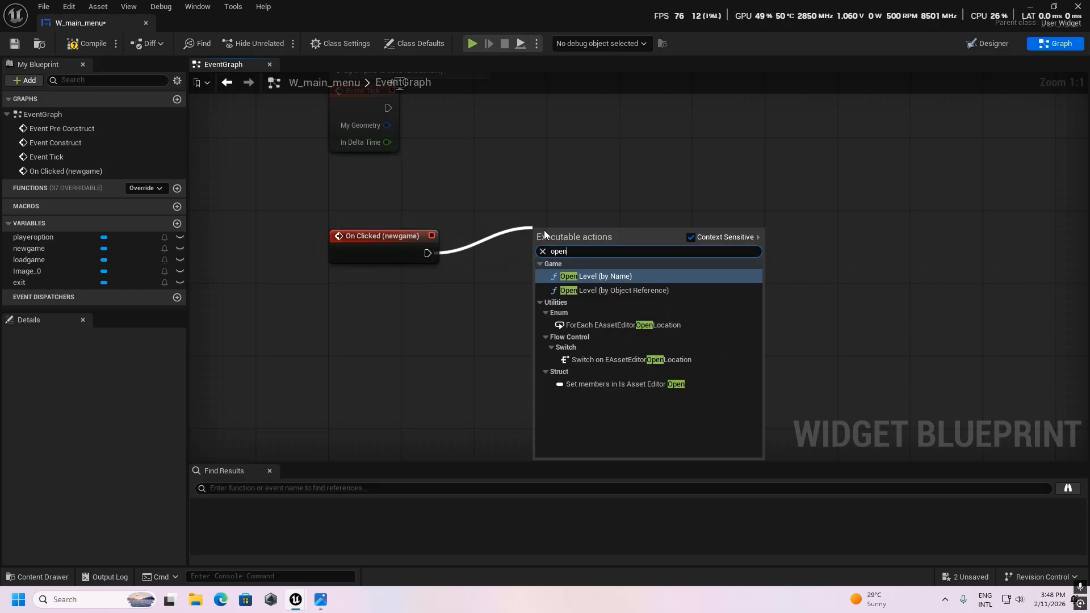
{"action": "left_click", "coordinate": [639, 291]}
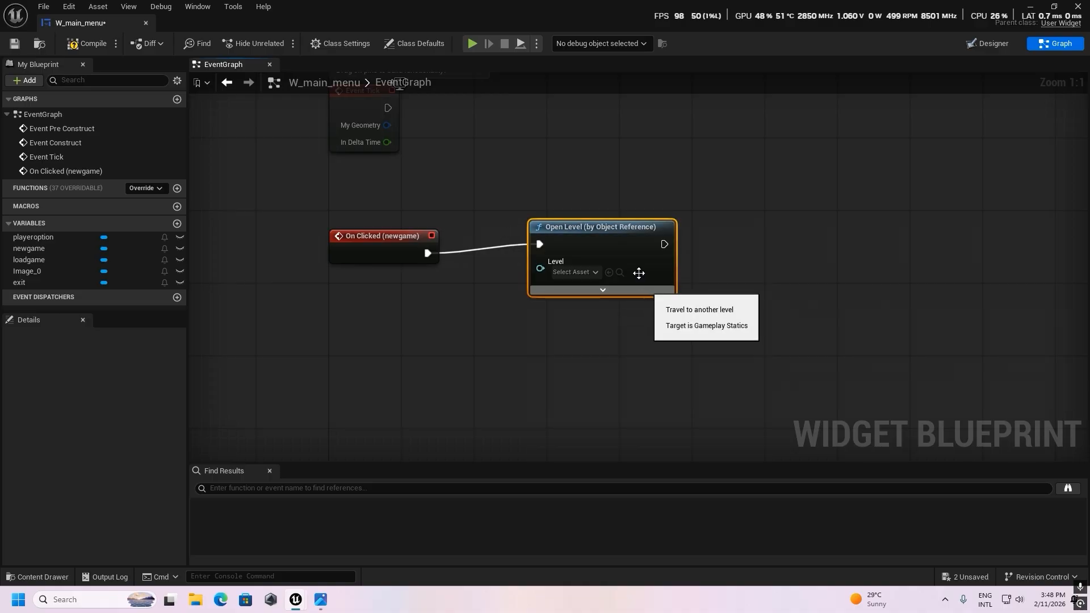
{"action": "left_click_drag", "start_coordinate": [634, 235], "coordinate": [691, 235]}
Set the Open Level node's Level to the LandscapeAutoMaterial desert example map and move the node slightly farther from the event
{"action": "left_click", "coordinate": [648, 274]}
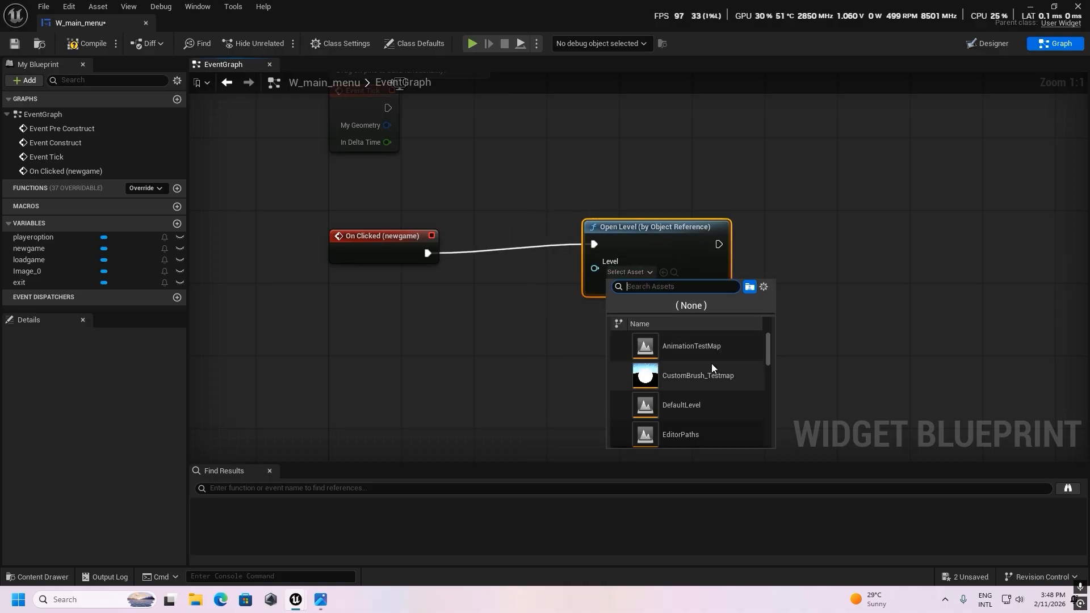
{"action": "scroll", "coordinate": [716, 368], "scroll_direction": "down", "scroll_amount": 1}
{"action": "scroll", "coordinate": [718, 375], "scroll_direction": "down", "scroll_amount": 4}
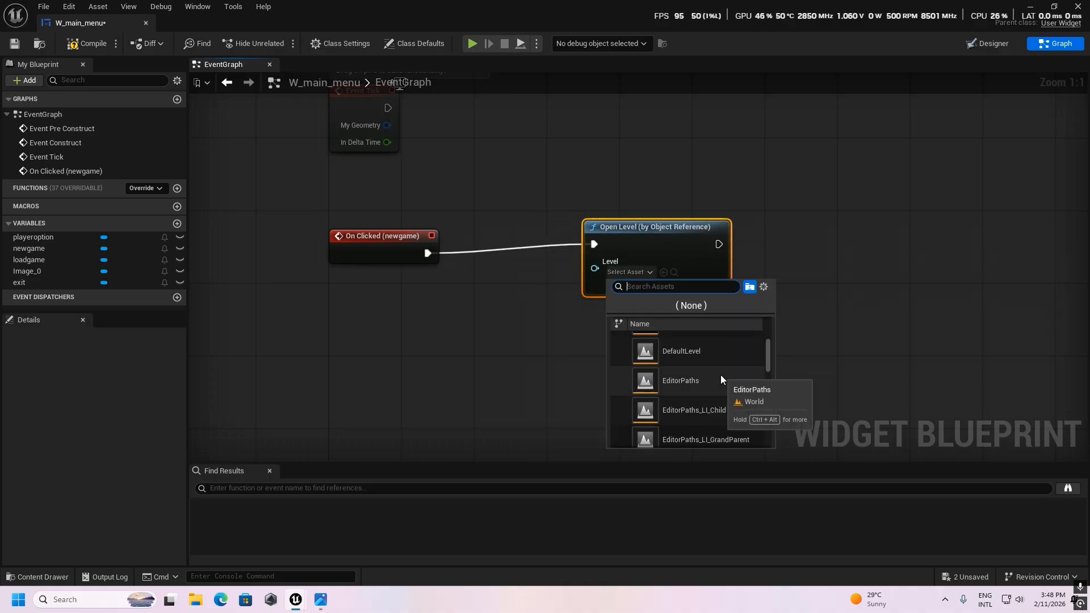
{"action": "scroll", "coordinate": [724, 377], "scroll_direction": "down", "scroll_amount": 6}
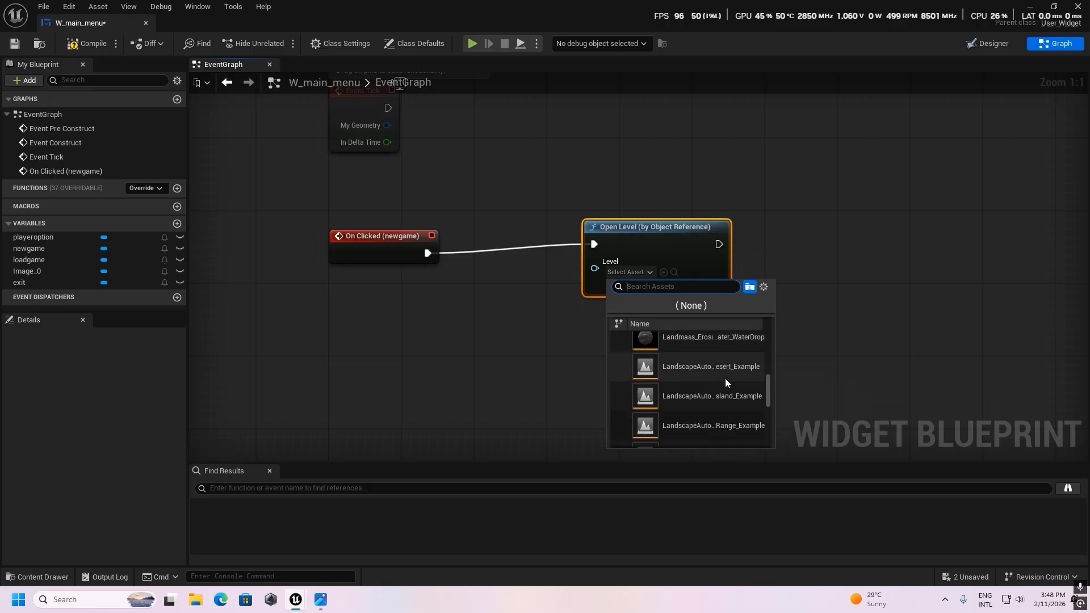
{"action": "scroll", "coordinate": [727, 380], "scroll_direction": "up", "scroll_amount": 5}
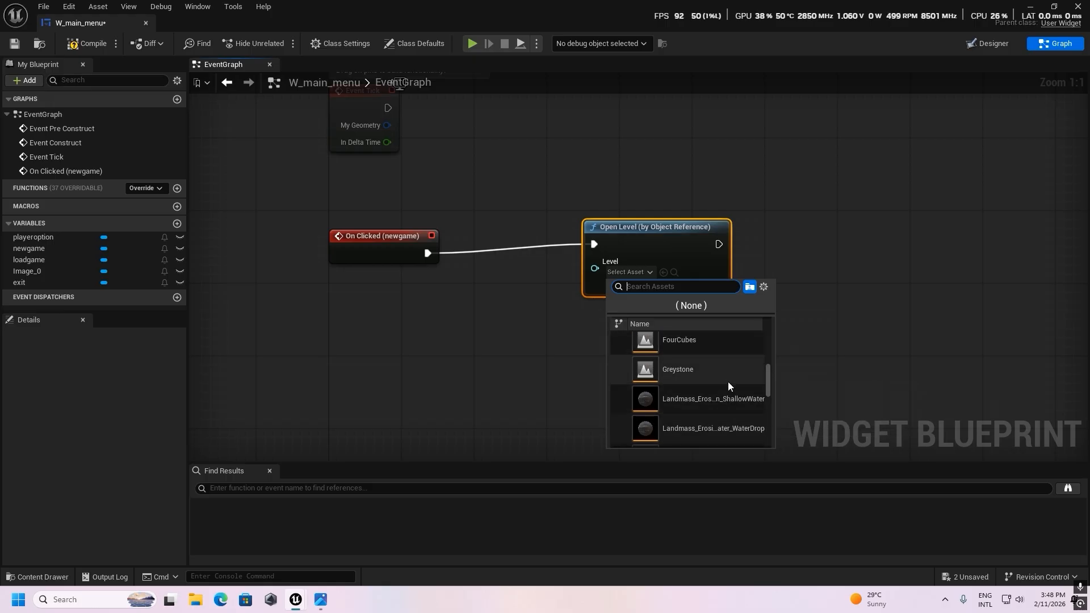
{"action": "scroll", "coordinate": [729, 379], "scroll_direction": "down", "scroll_amount": 3}
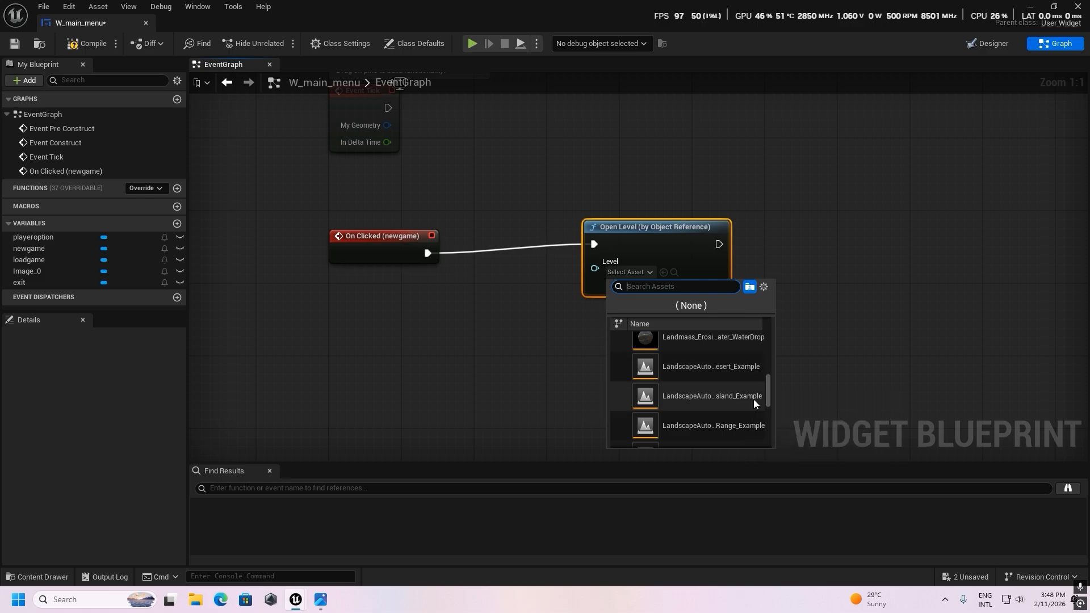
{"action": "scroll", "coordinate": [753, 400], "scroll_direction": "down", "scroll_amount": 1}
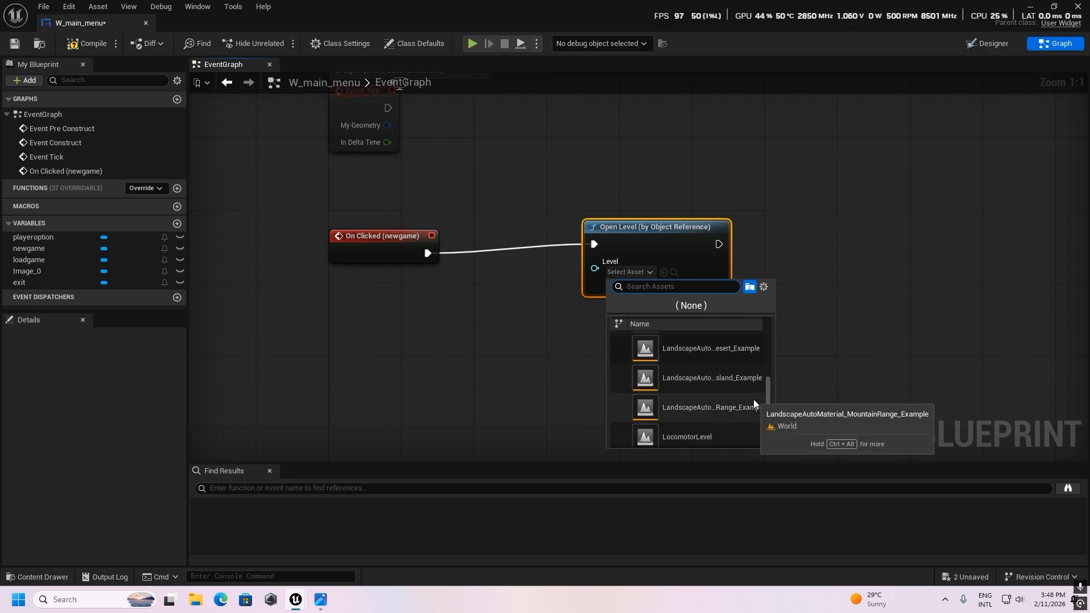
{"action": "left_click", "coordinate": [704, 347]}
{"action": "left_click_drag", "start_coordinate": [643, 241], "coordinate": [662, 240]}
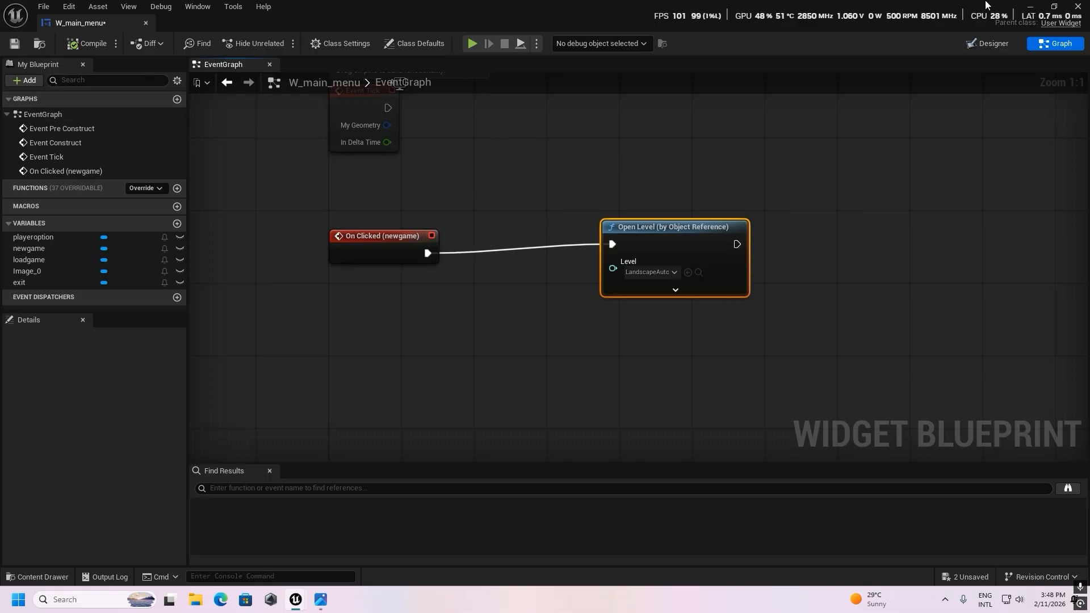
Return to the main level editor and open the Level Blueprint of the main_menu level
{"action": "left_click", "coordinate": [1035, 9]}
{"action": "left_click", "coordinate": [215, 44]}
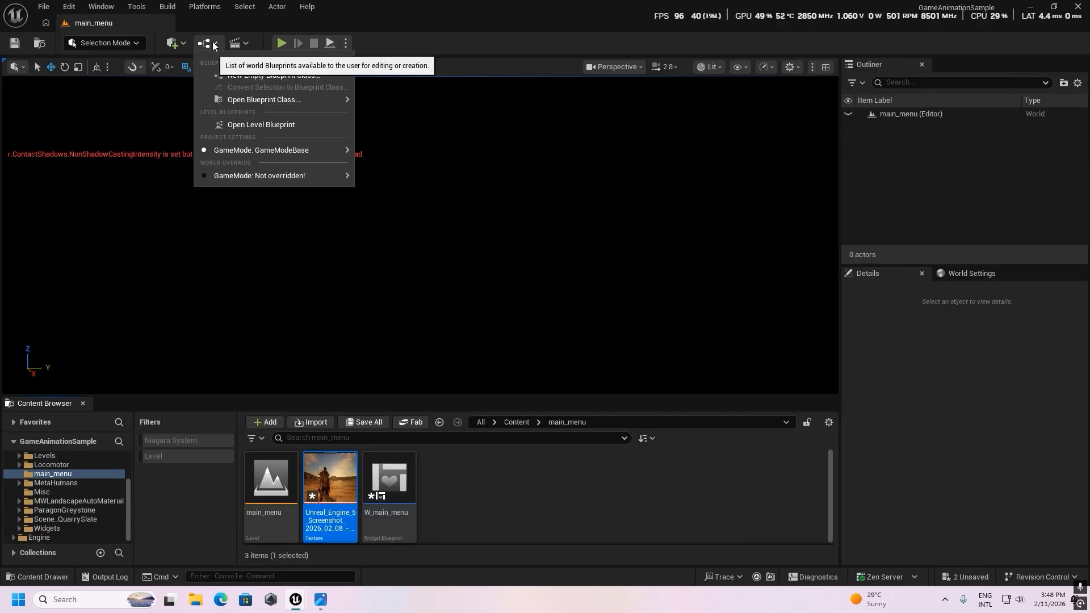
{"action": "left_click", "coordinate": [285, 126]}
Move the Event Tick node farther below Event BeginPlay in the level's event graph to make room
{"action": "right_click_drag", "start_coordinate": [506, 307], "coordinate": [422, 342]}
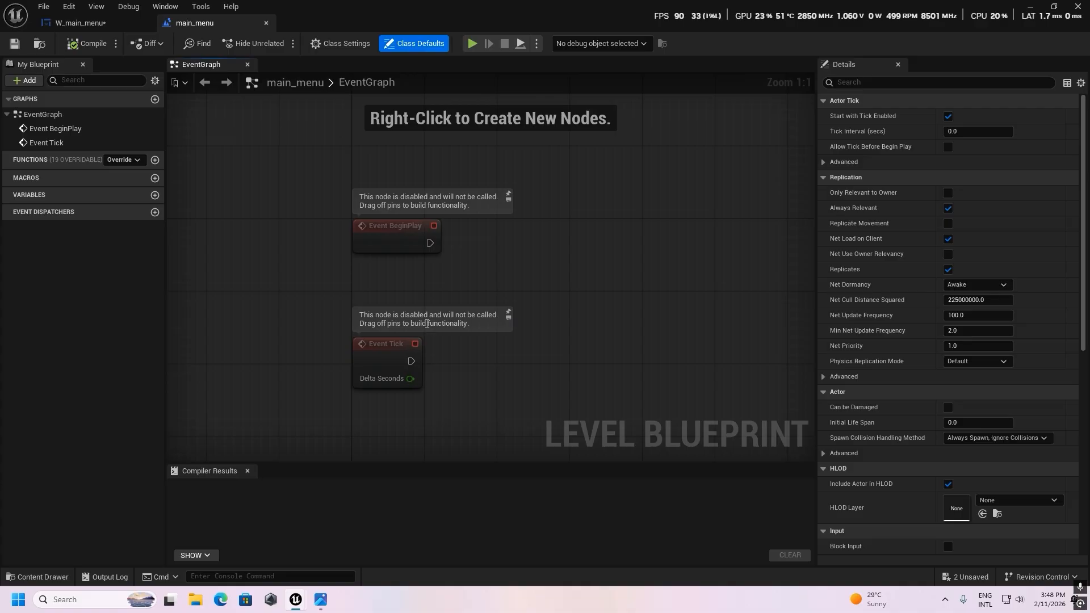
{"action": "right_click_drag", "start_coordinate": [448, 280], "coordinate": [457, 372]}
{"action": "right_click_drag", "start_coordinate": [528, 407], "coordinate": [513, 296]}
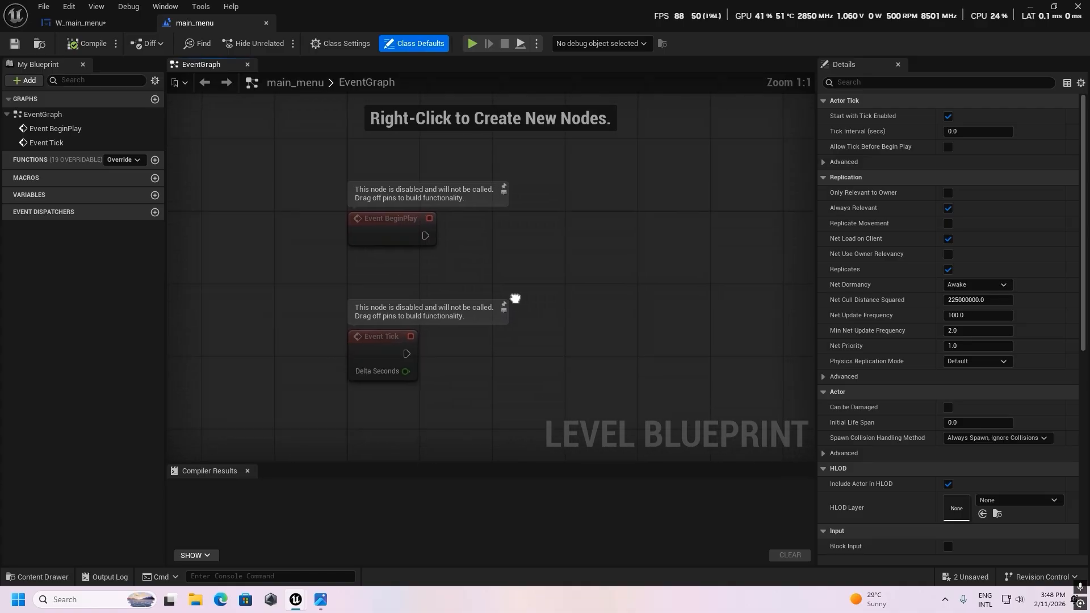
{"action": "left_click_drag", "start_coordinate": [377, 342], "coordinate": [375, 415]}
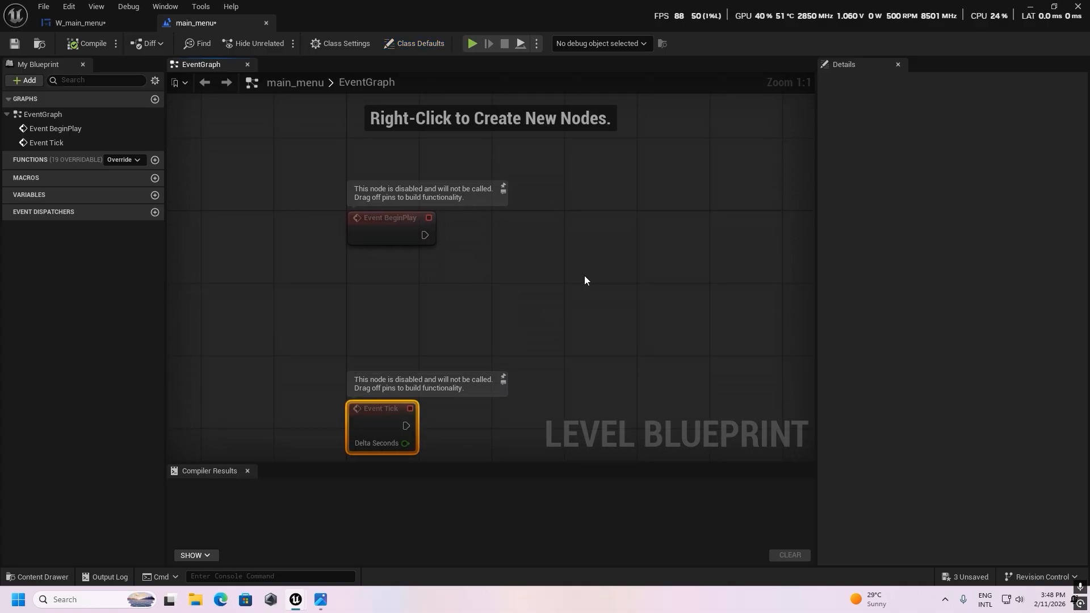
{"action": "right_click_drag", "start_coordinate": [584, 280], "coordinate": [540, 284]}
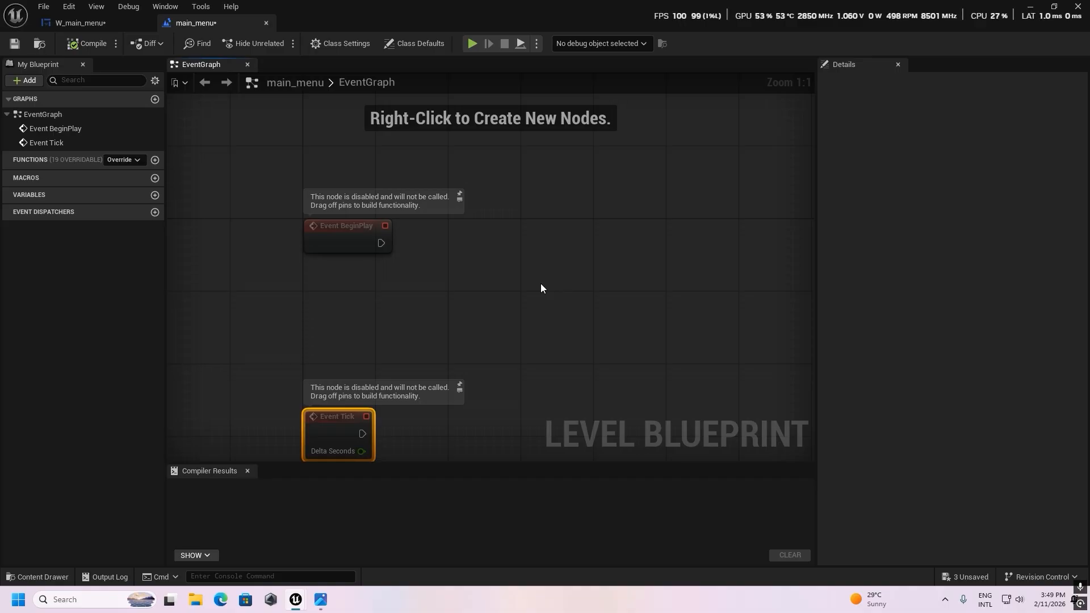
Nudge Event BeginPlay slightly and add a Create Widget node from its execution pin
{"action": "right_click_drag", "start_coordinate": [471, 295], "coordinate": [456, 358]}
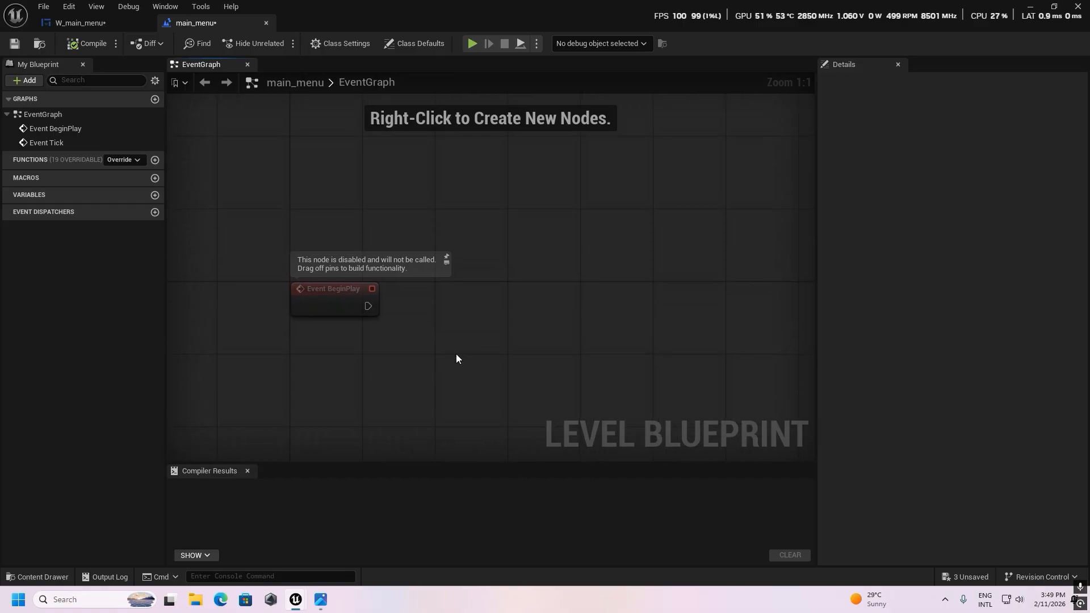
{"action": "left_click_drag", "start_coordinate": [346, 311], "coordinate": [357, 300]}
{"action": "right_click_drag", "start_coordinate": [467, 330], "coordinate": [384, 294]}
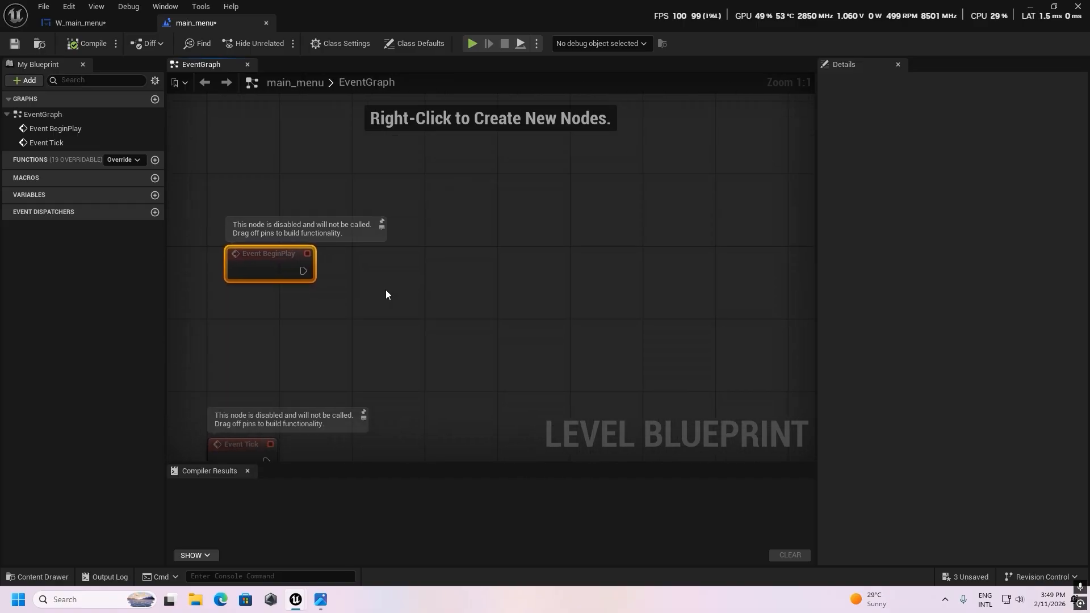
{"action": "left_click_drag", "start_coordinate": [305, 272], "coordinate": [379, 257]}
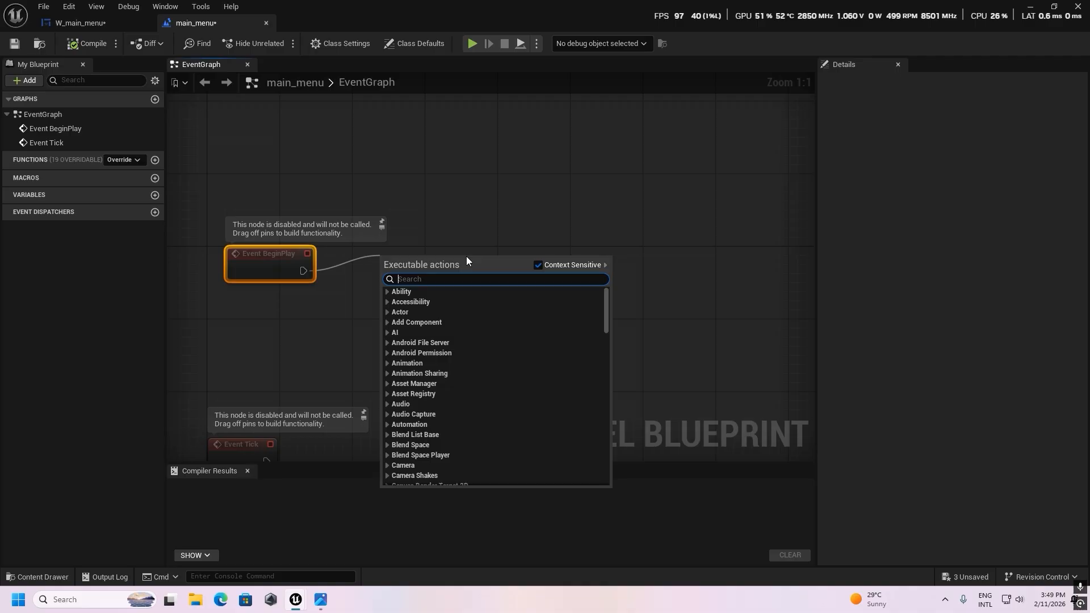
{"action": "type", "text": "cre"}
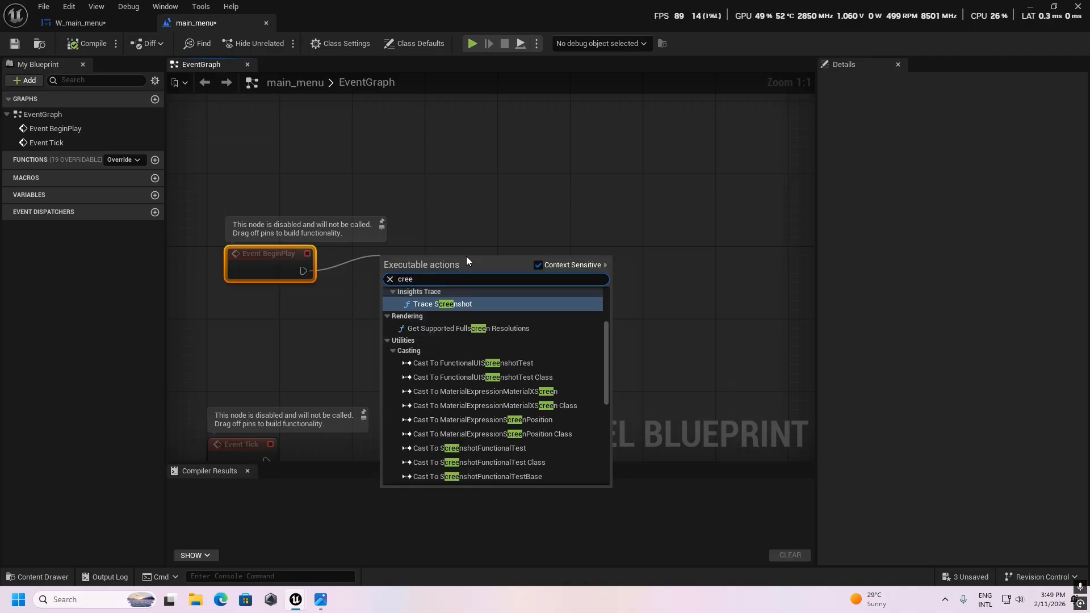
{"action": "type", "text": "ate wi"}
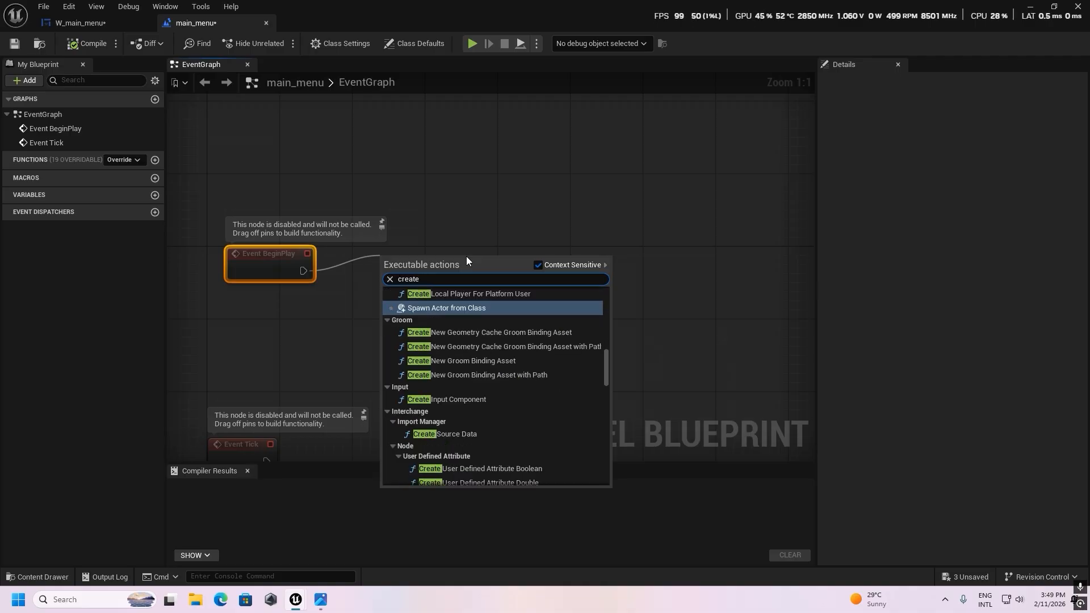
{"action": "type", "text": "z"}
{"action": "key", "text": "BackSpace"}
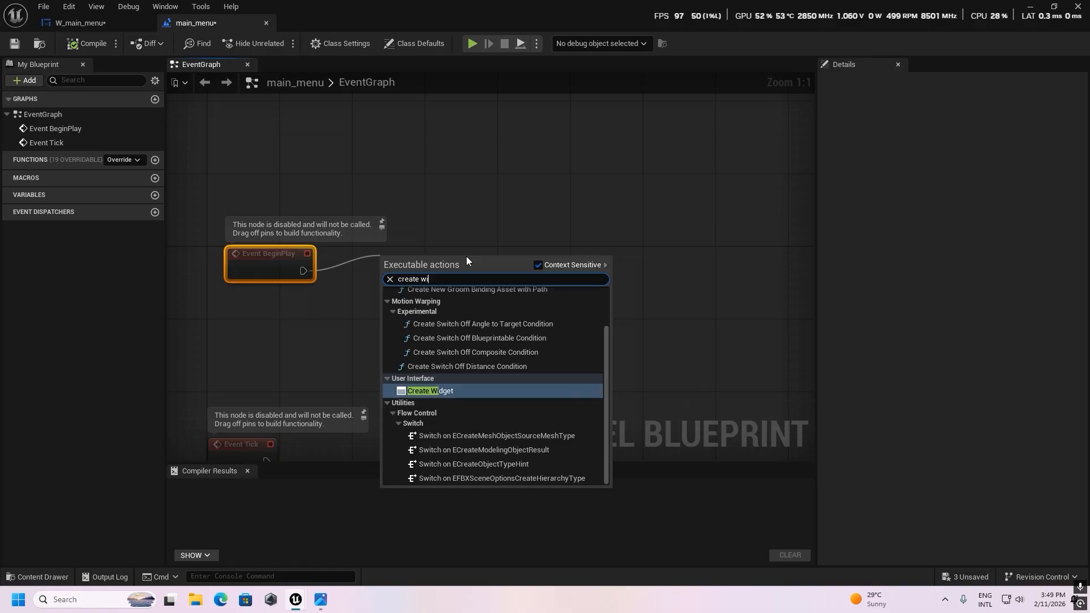
{"action": "type", "text": "d"}
{"action": "left_click", "coordinate": [444, 302]}
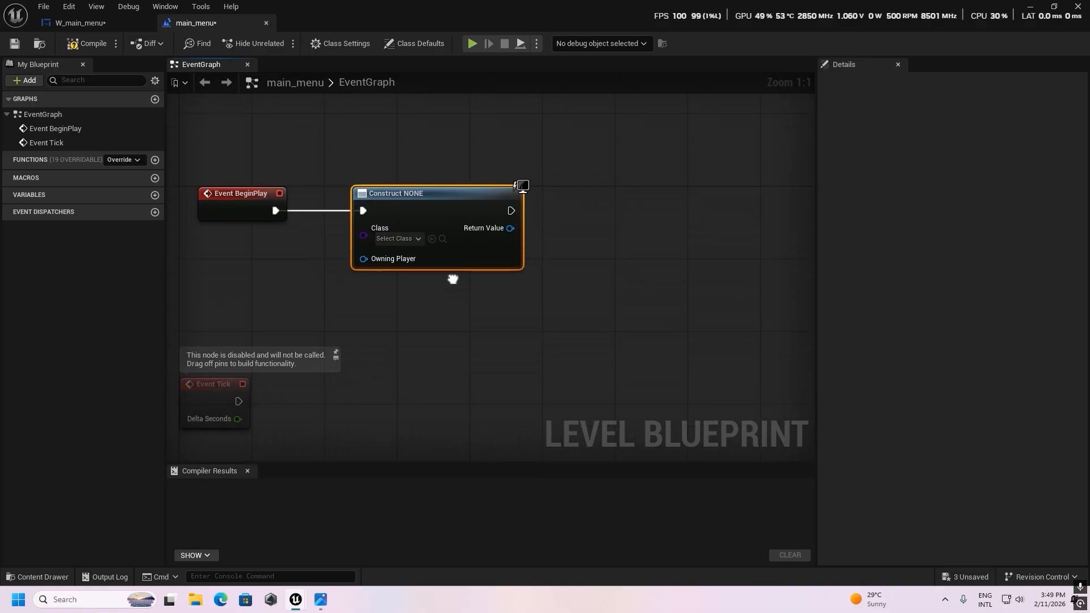
Set the Create Widget node's Class to W_main_menu
{"action": "left_click", "coordinate": [423, 236]}
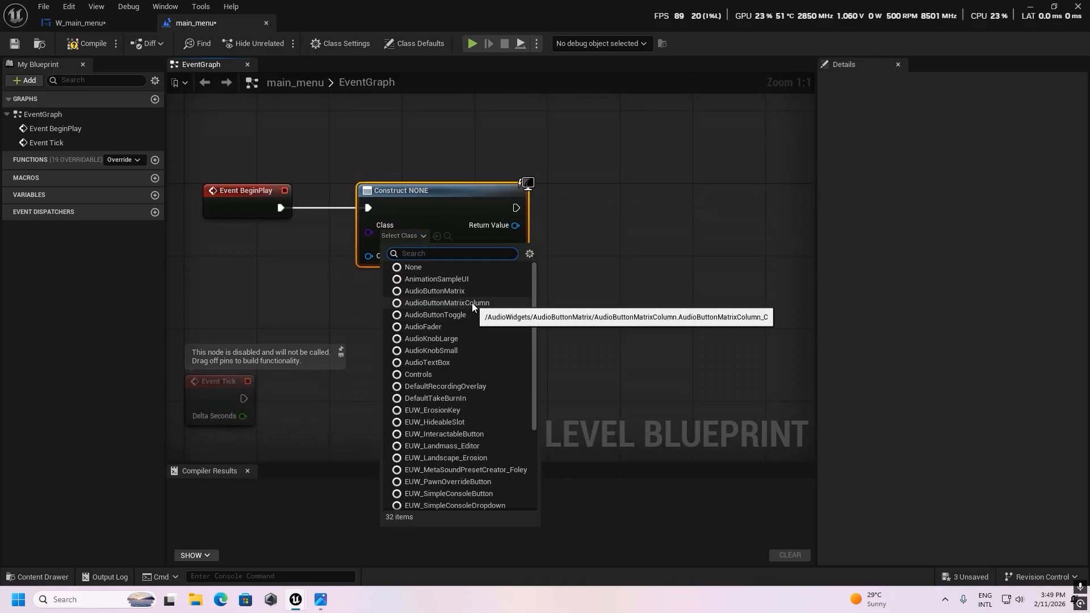
{"action": "type", "text": "W-"}
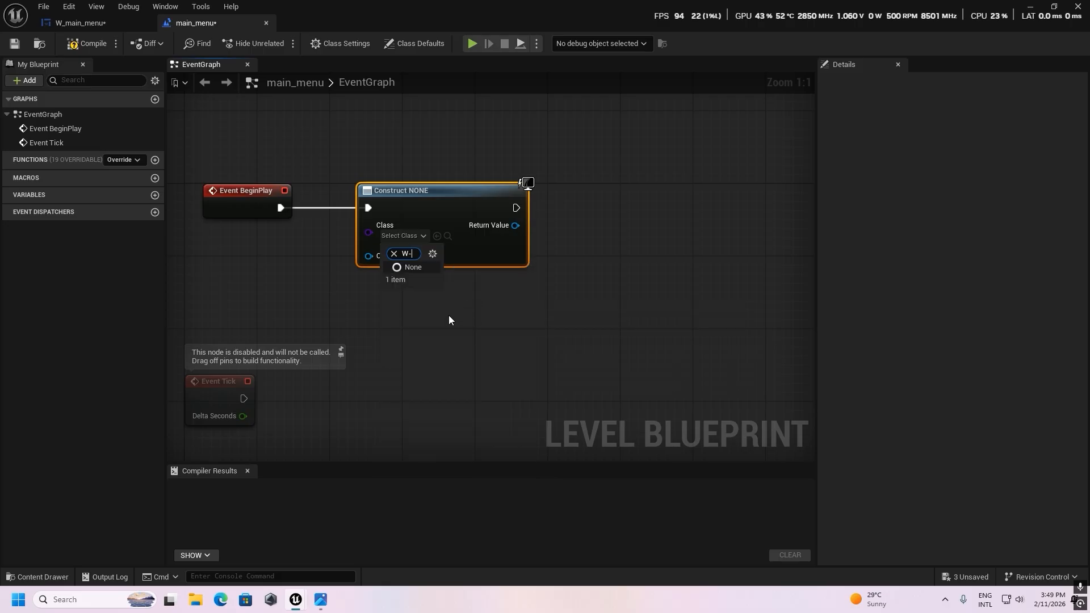
{"action": "key", "text": "BackSpace"}
{"action": "type", "text": "_"}
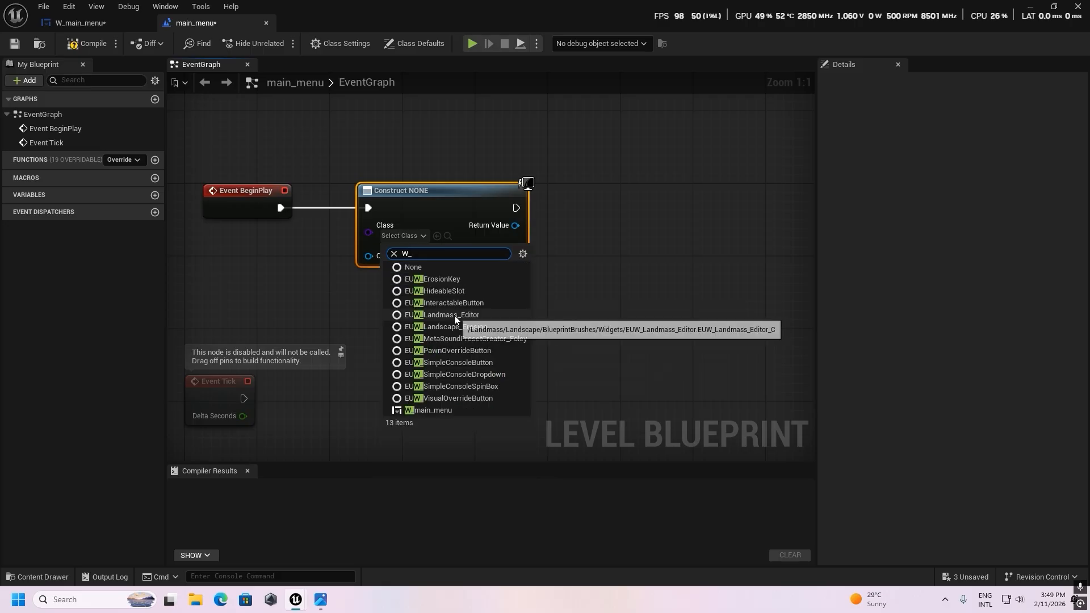
{"action": "left_click", "coordinate": [431, 409]}
{"action": "right_click_drag", "start_coordinate": [470, 402], "coordinate": [501, 354]}
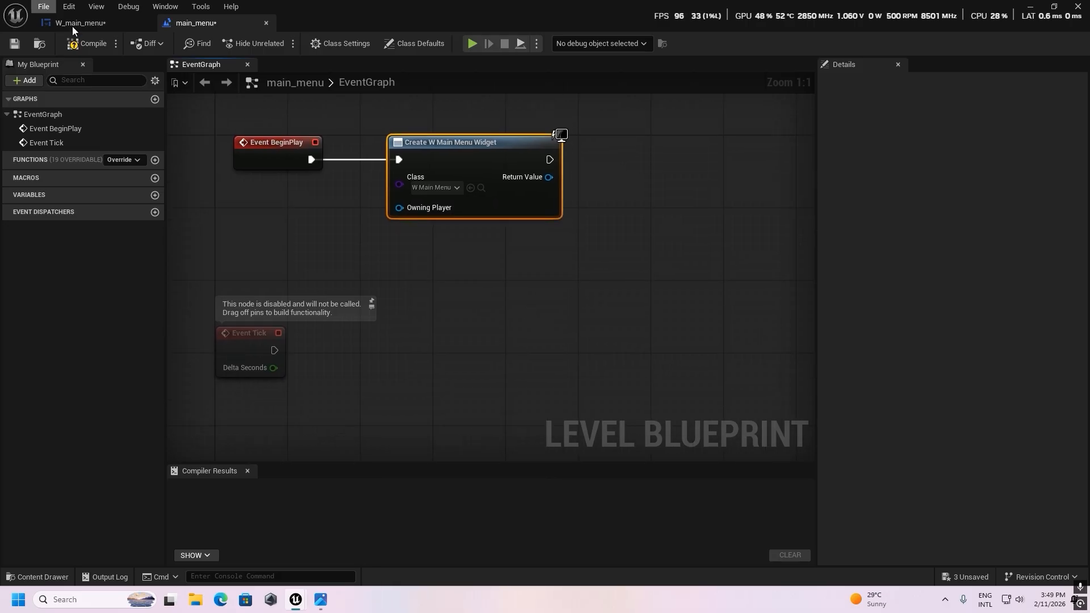
Add an Add to Viewport node after the Create Widget node, connect the widget's Return Value to its Target, and align it
{"action": "right_click_drag", "start_coordinate": [601, 353], "coordinate": [485, 434]}
{"action": "left_click_drag", "start_coordinate": [430, 243], "coordinate": [495, 230]}
{"action": "type", "text": "a"}
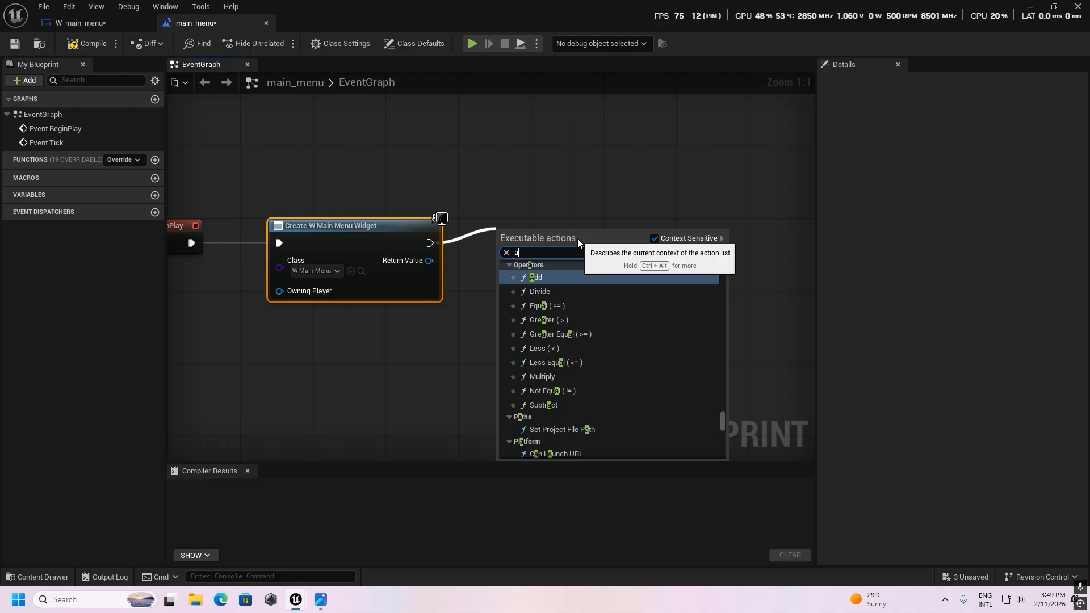
{"action": "type", "text": "dd to"}
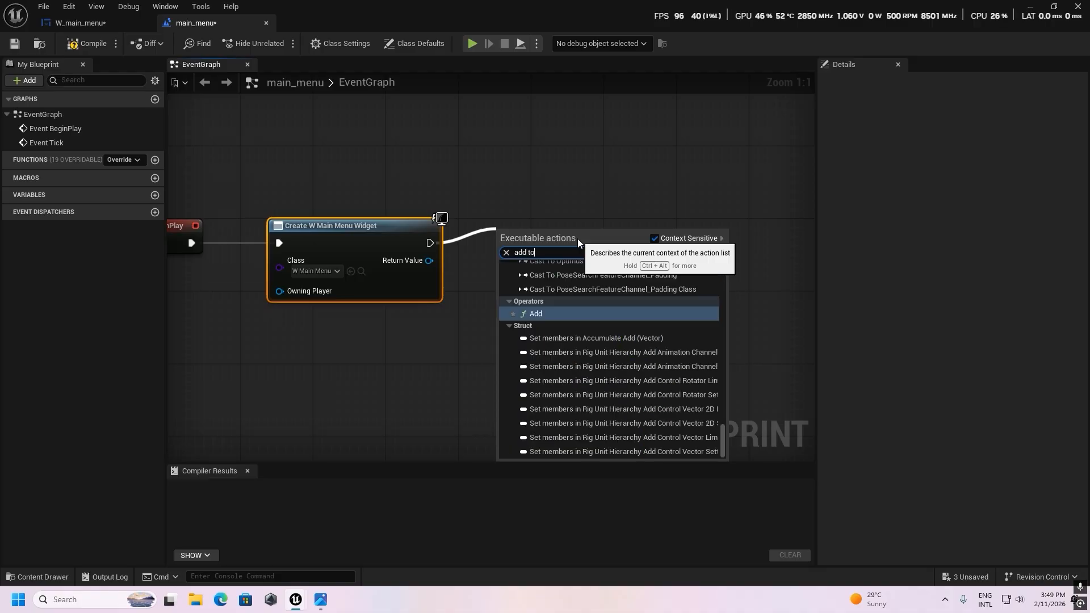
{"action": "type", "text": "vi"}
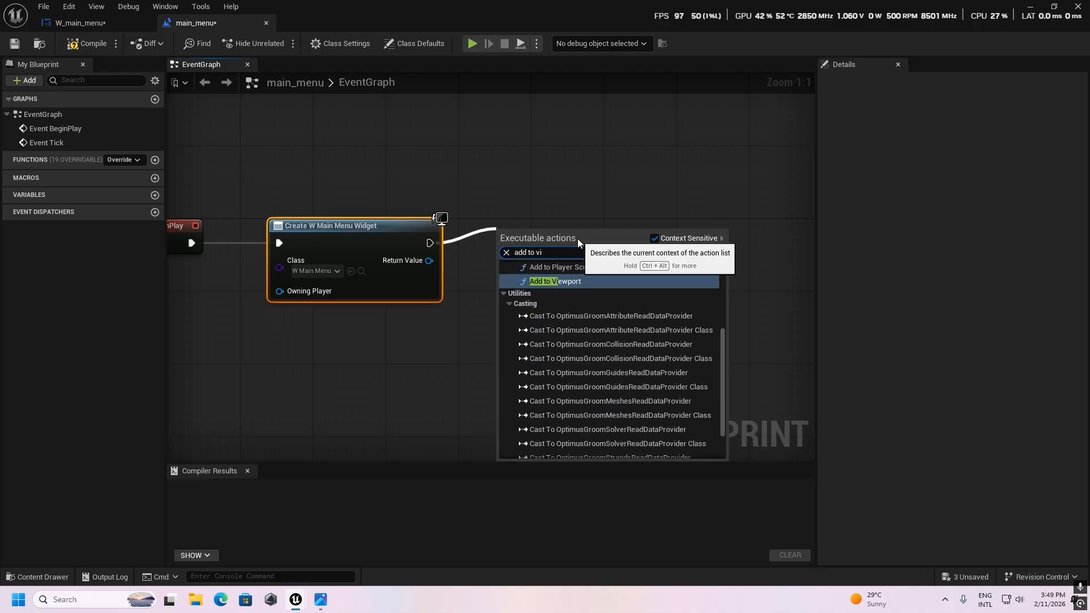
{"action": "left_click", "coordinate": [556, 280]}
{"action": "left_click_drag", "start_coordinate": [429, 260], "coordinate": [506, 279]}
{"action": "mouse_move", "coordinate": [545, 246]}
{"action": "left_mouse_down"}
{"action": "mouse_move", "coordinate": [545, 227]}
{"action": "mouse_move", "coordinate": [529, 240]}
{"action": "left_mouse_up"}
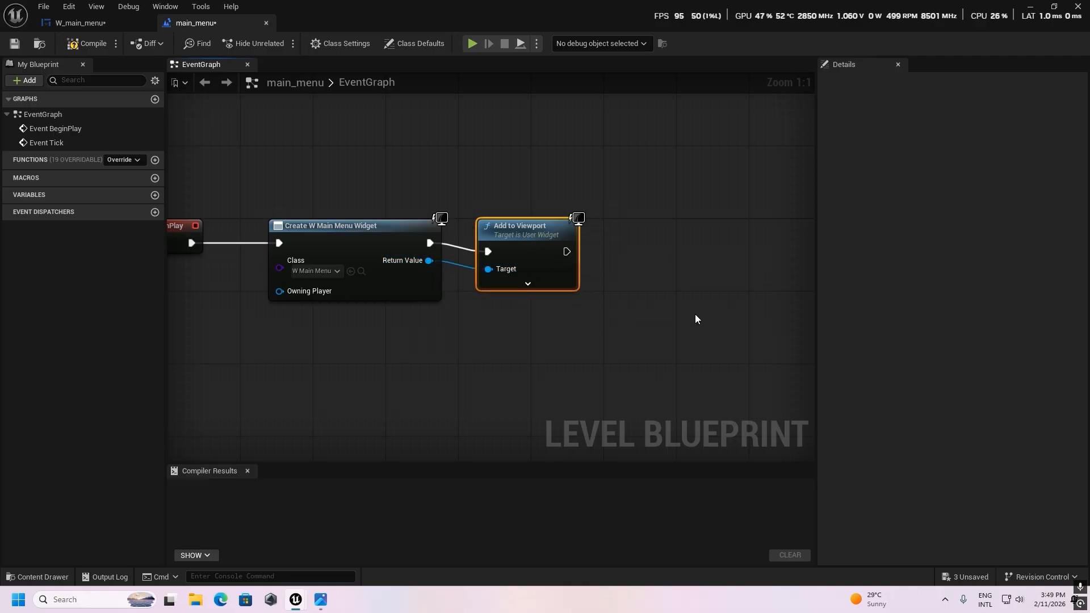
Add a Get Player Controller node and place it below the Add to Viewport node
{"action": "right_click_drag", "start_coordinate": [695, 315], "coordinate": [616, 254]}
{"action": "right_click", "coordinate": [487, 239]}
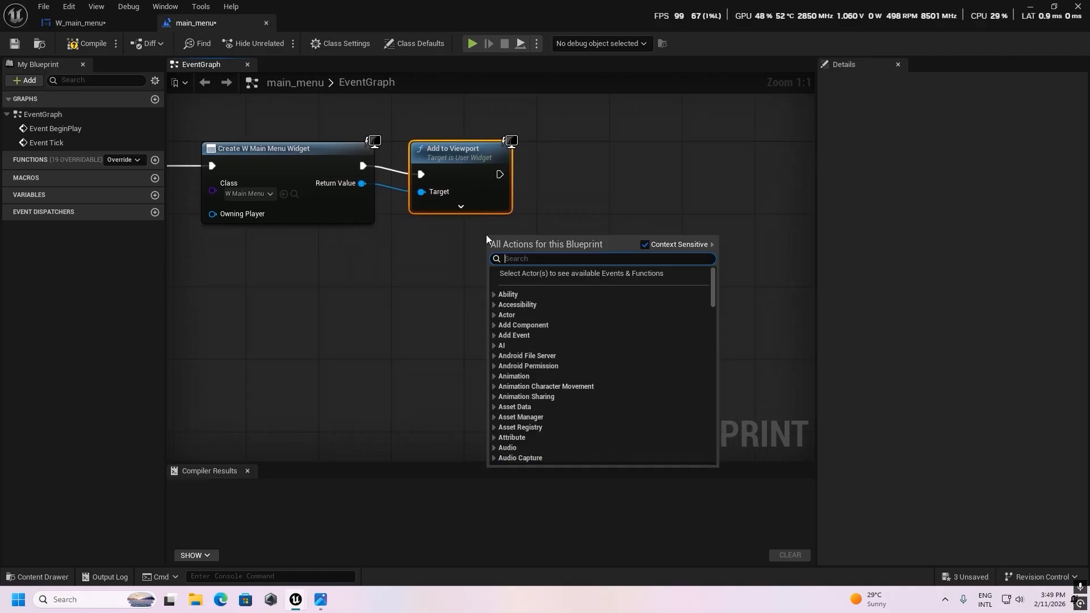
{"action": "type", "text": "get"}
{"action": "left_click", "coordinate": [588, 273]}
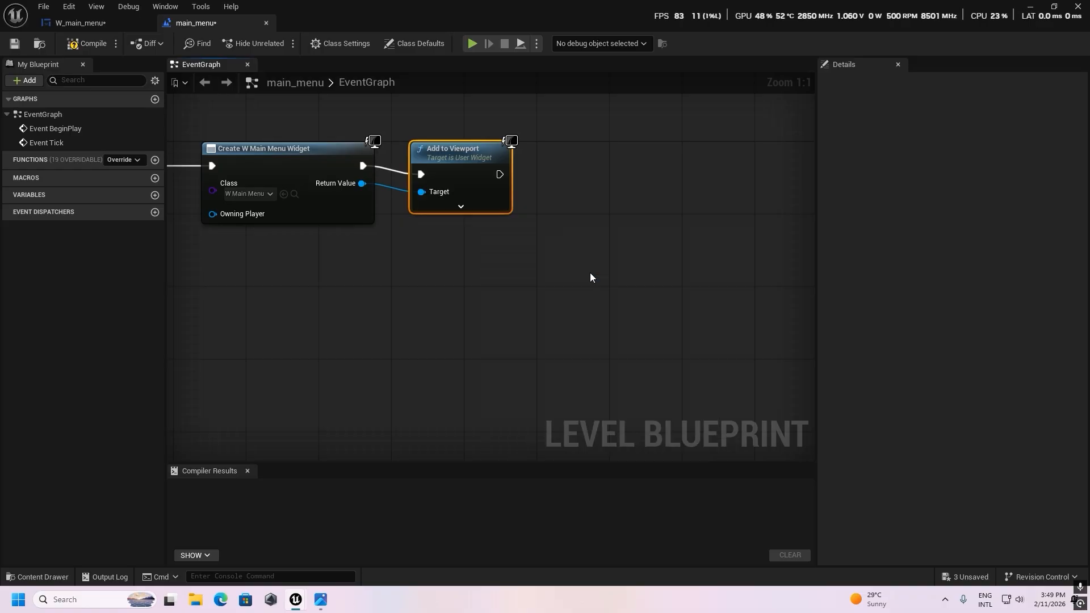
{"action": "left_click_drag", "start_coordinate": [551, 245], "coordinate": [497, 262]}
{"action": "right_click_drag", "start_coordinate": [600, 193], "coordinate": [509, 320]}
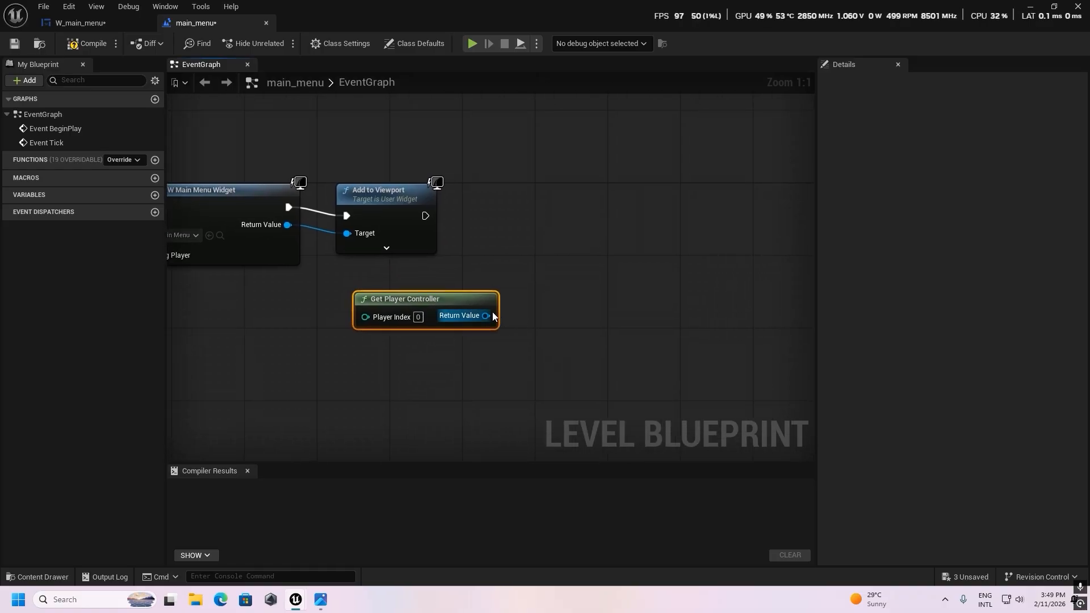
Add a Set Show Mouse Cursor node from the Get Player Controller node's Return Value
{"action": "left_click_drag", "start_coordinate": [485, 316], "coordinate": [507, 217]}
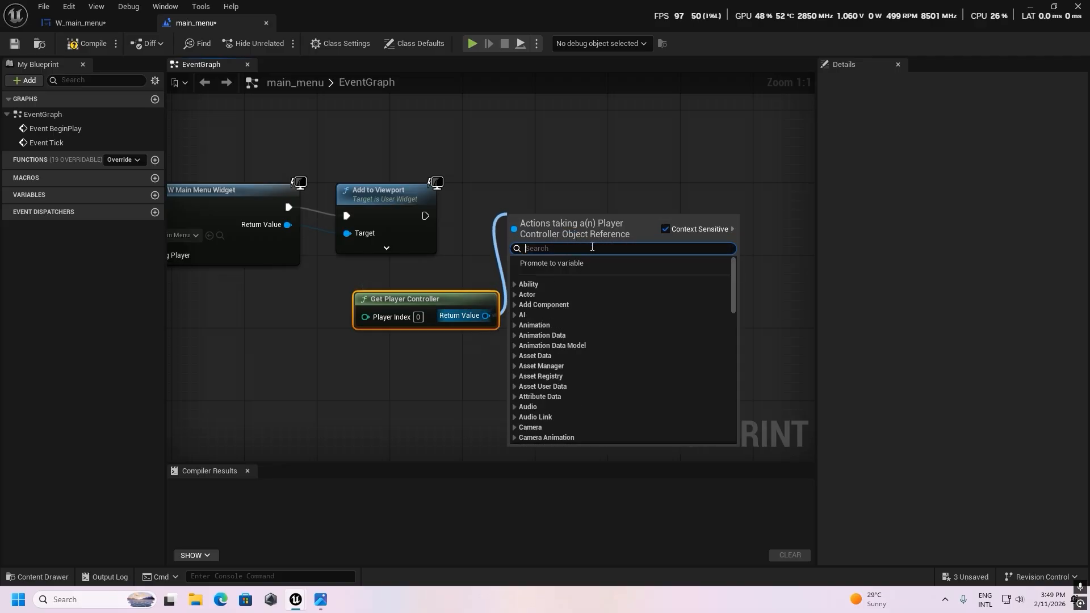
{"action": "type", "text": "set"}
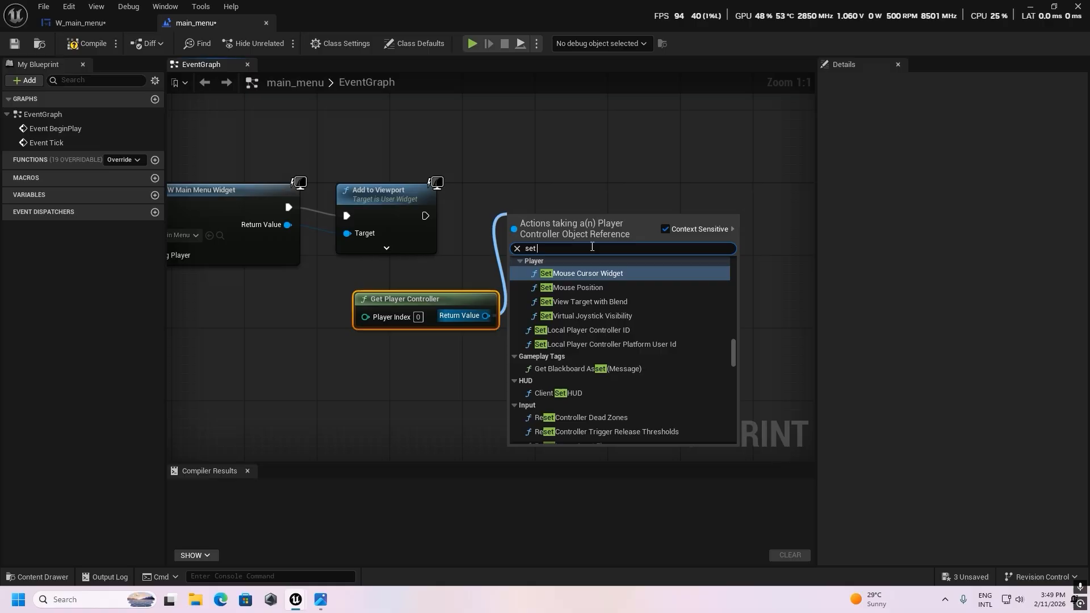
{"action": "type", "text": " sho"}
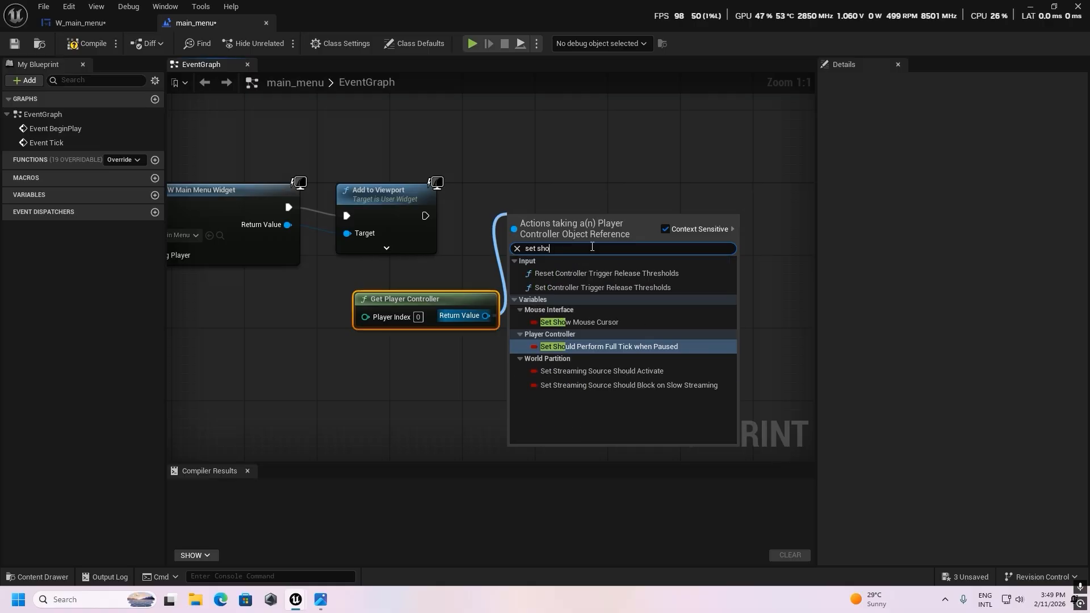
{"action": "left_click", "coordinate": [618, 322]}
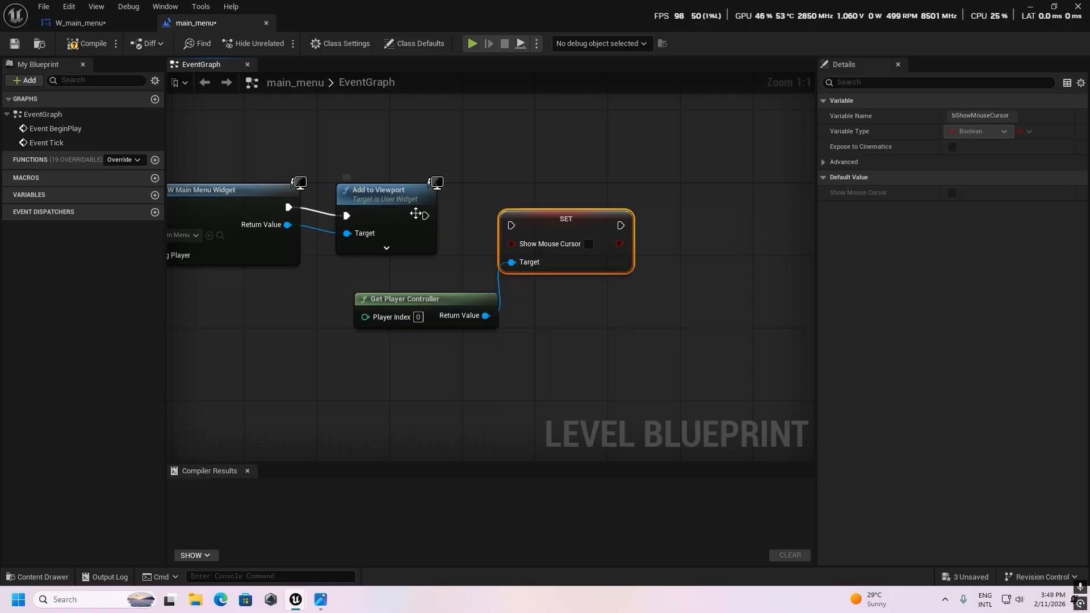
Connect Add to Viewport's execution to the Set Show Mouse Cursor node, enable Show Mouse Cursor, and tidy the Get Player Controller node's position
{"action": "left_click_drag", "start_coordinate": [425, 215], "coordinate": [568, 200]}
{"action": "left_click", "coordinate": [597, 226]}
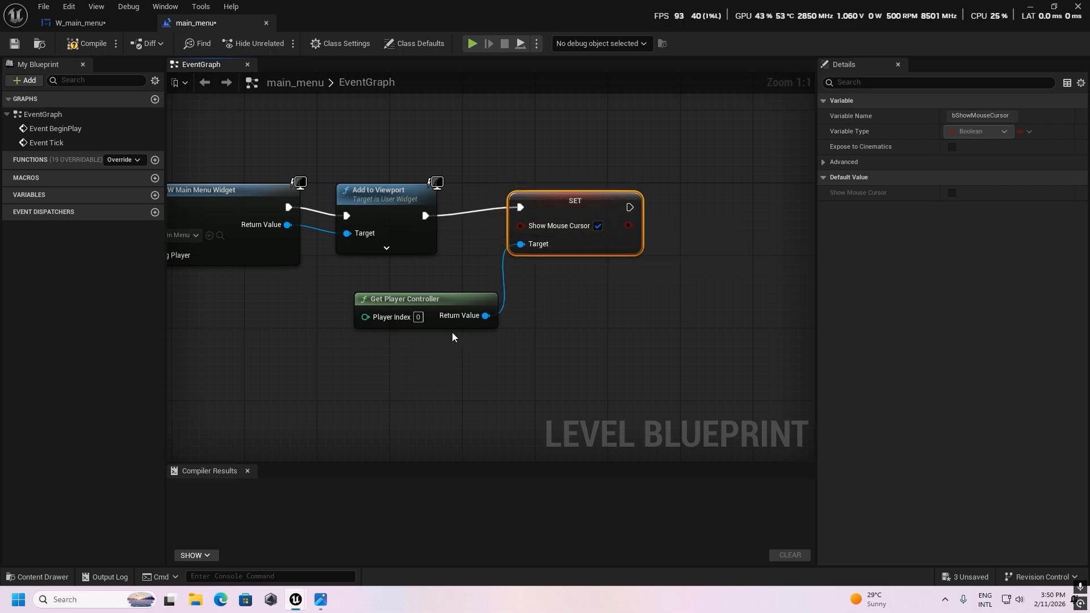
{"action": "left_click_drag", "start_coordinate": [435, 303], "coordinate": [417, 294]}
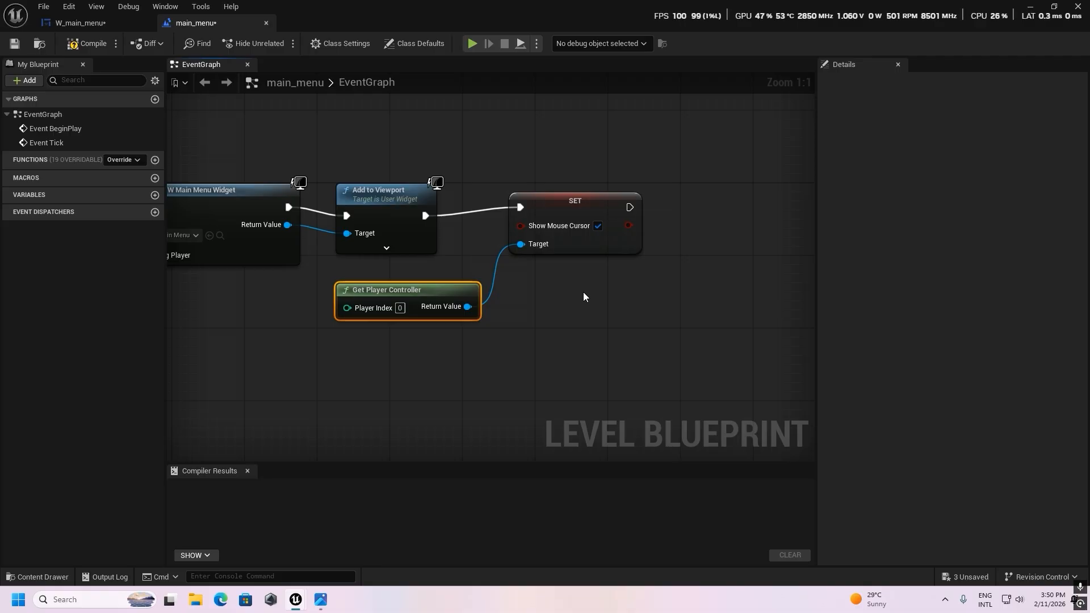
Review the complete BeginPlay chain, compile the Level Blueprint, and close its editor window
{"action": "key", "text": "Home"}
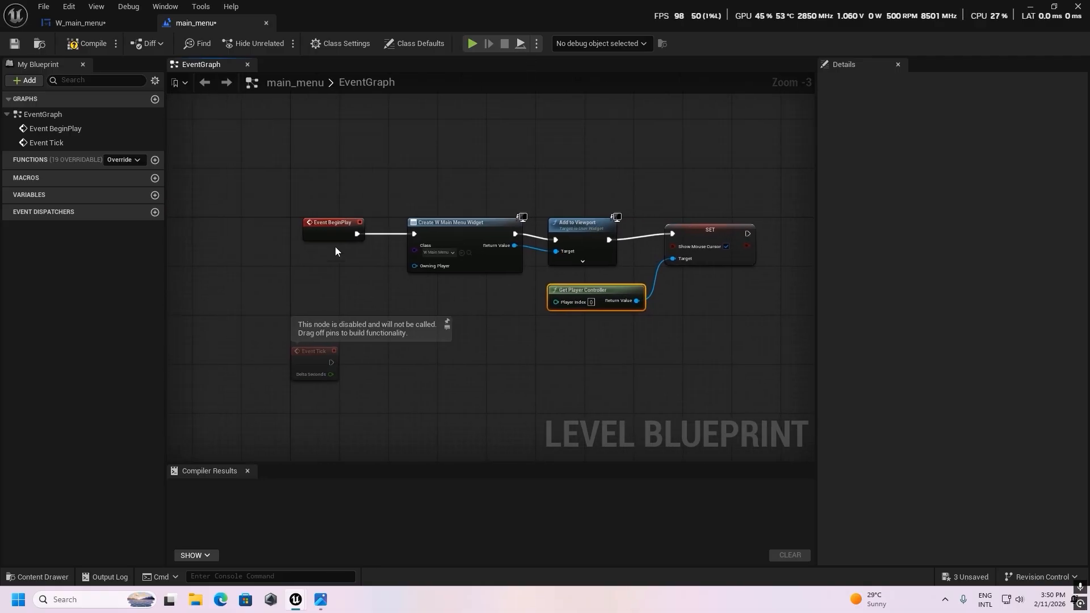
{"action": "scroll", "coordinate": [491, 234], "scroll_direction": "up", "scroll_amount": 3}
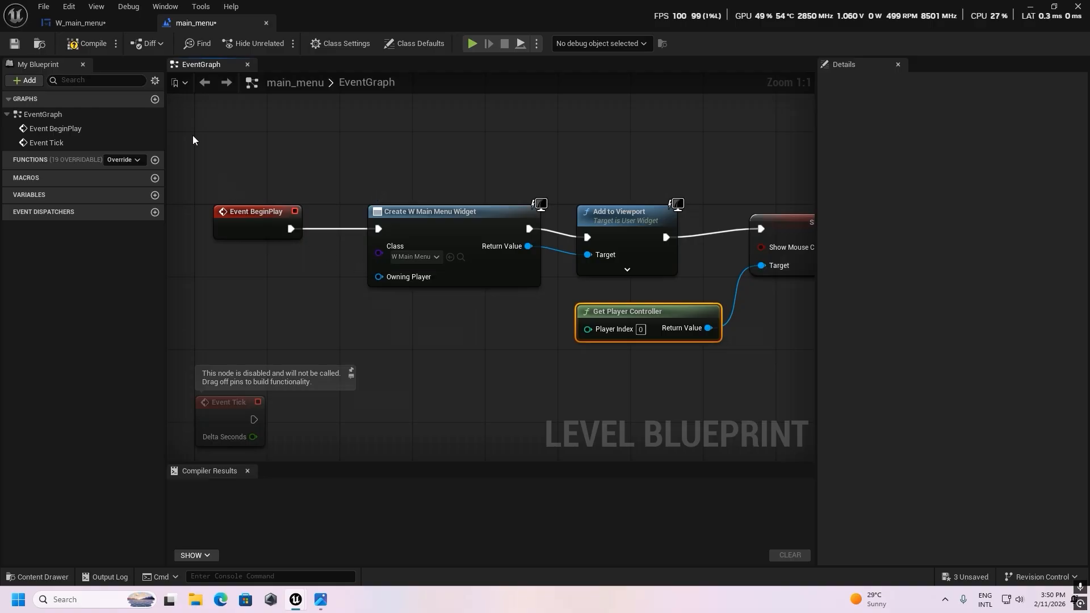
{"action": "left_click", "coordinate": [86, 46]}
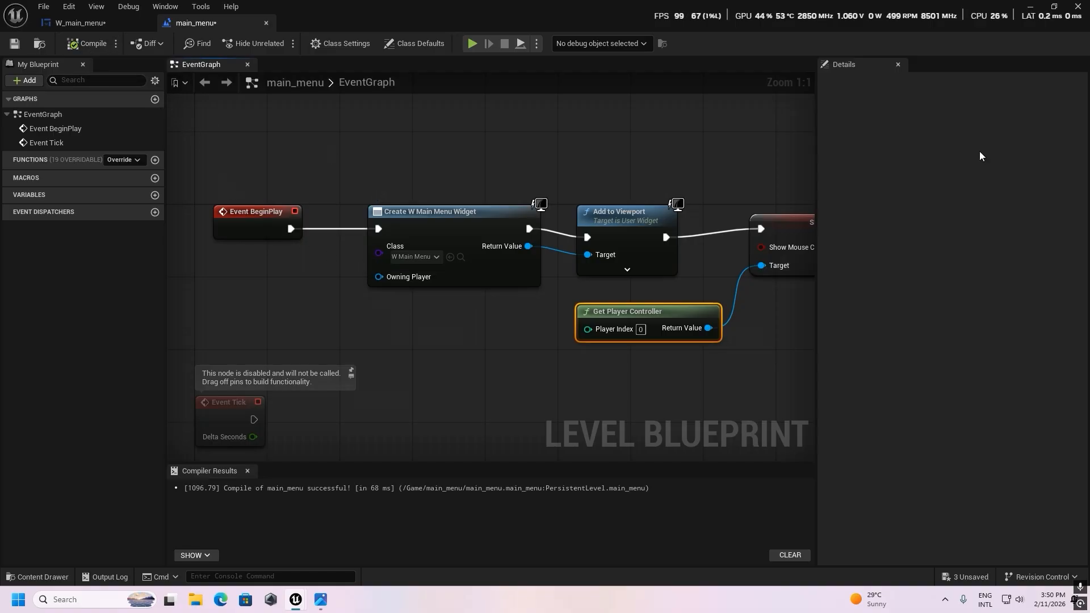
{"action": "left_click", "coordinate": [1075, 8]}
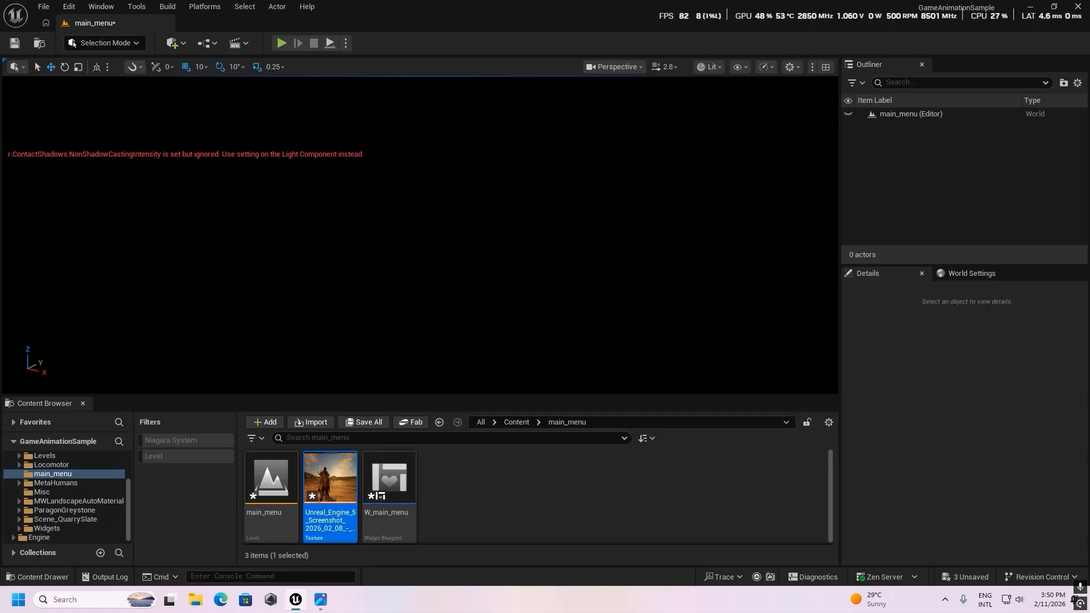
Play the main_menu level in the editor and check the menu at narrower and wider viewport sizes
{"action": "right_click_drag", "start_coordinate": [645, 250], "coordinate": [644, 250]}
{"action": "left_click", "coordinate": [281, 43]}
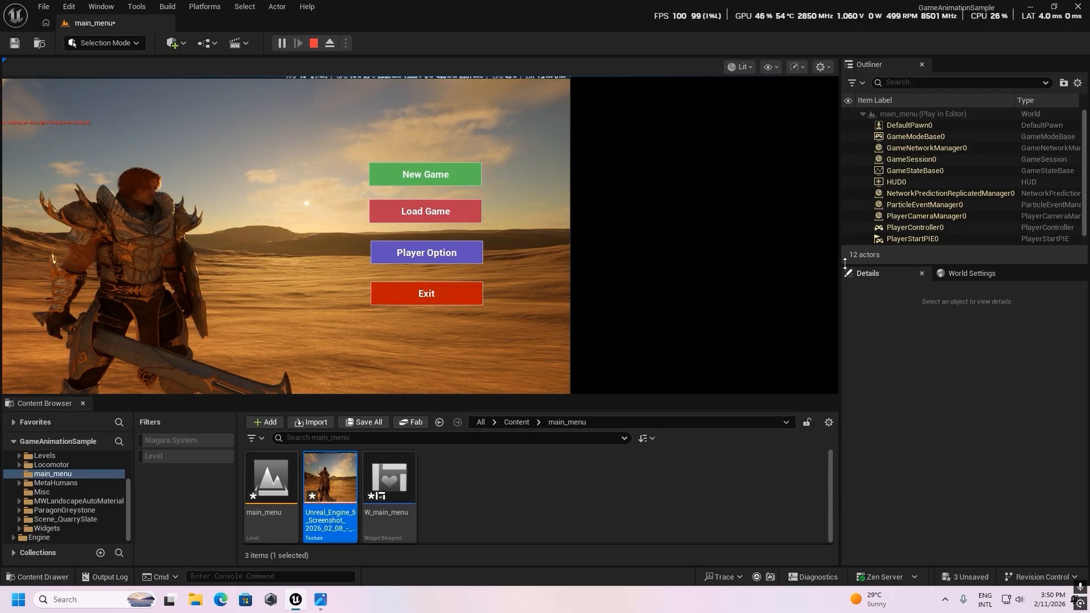
{"action": "left_click_drag", "start_coordinate": [838, 246], "coordinate": [567, 286]}
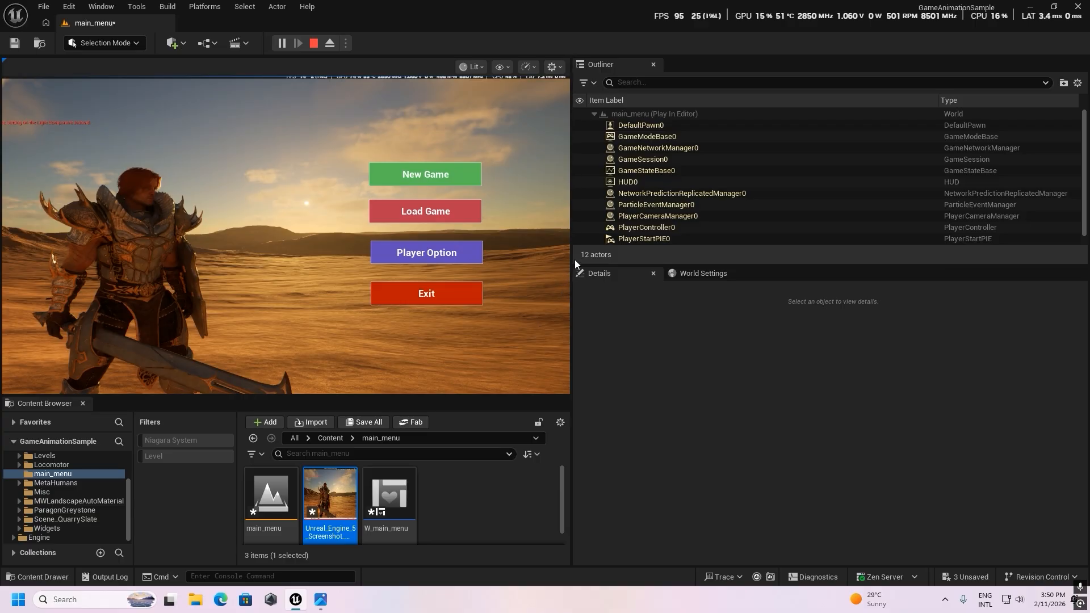
{"action": "left_click_drag", "start_coordinate": [570, 259], "coordinate": [881, 256]}
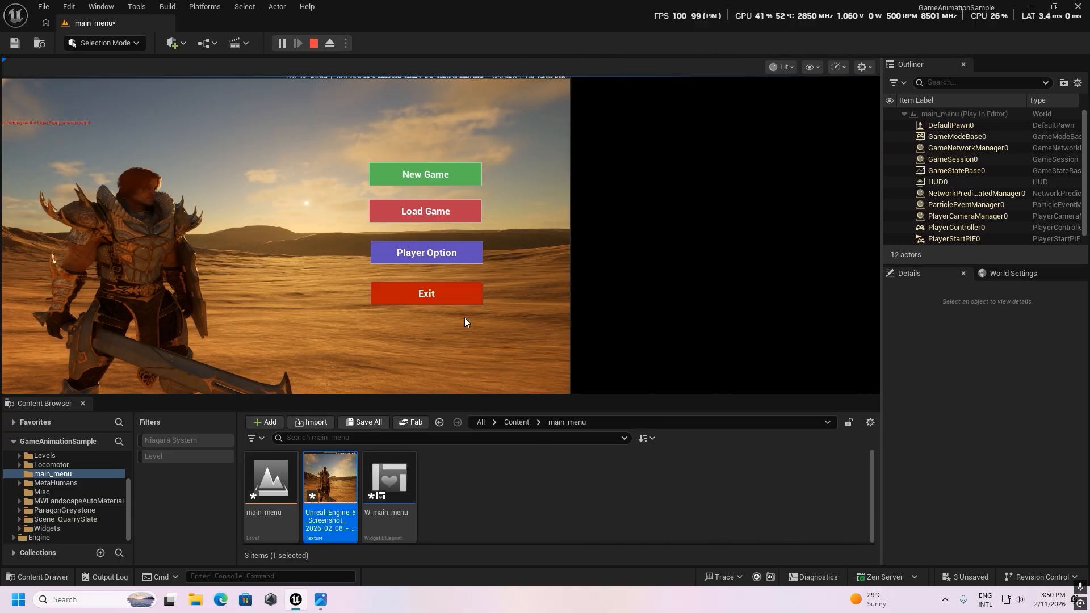
Test the New Game button in the running menu and run the character through the desert level
{"action": "left_click", "coordinate": [427, 177]}
{"action": "left_click", "coordinate": [438, 219]}
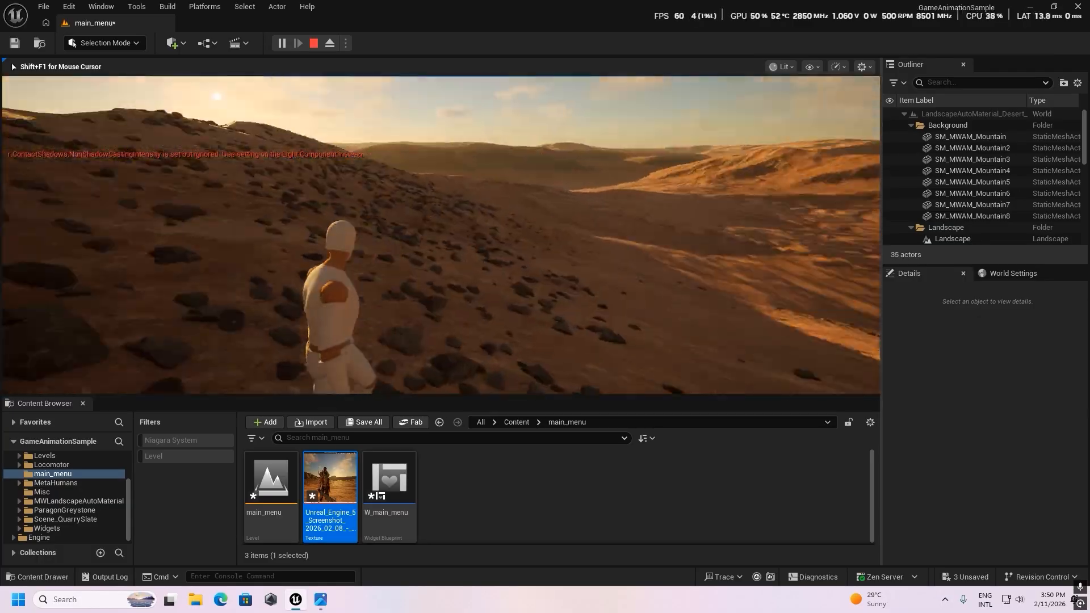
{"action": "key", "text": "w"}
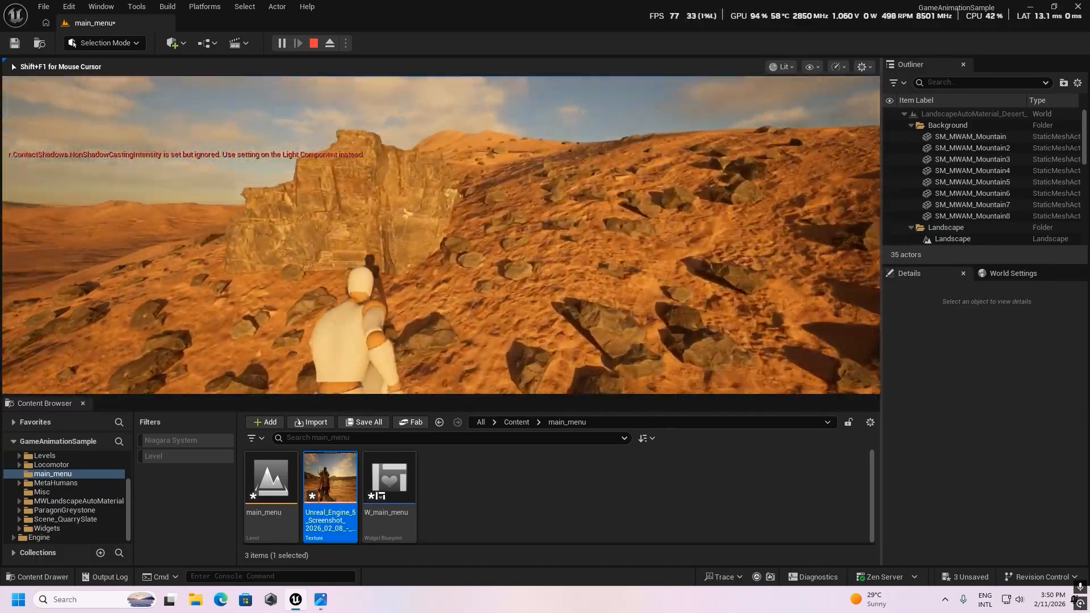
{"action": "key", "text": "w"}
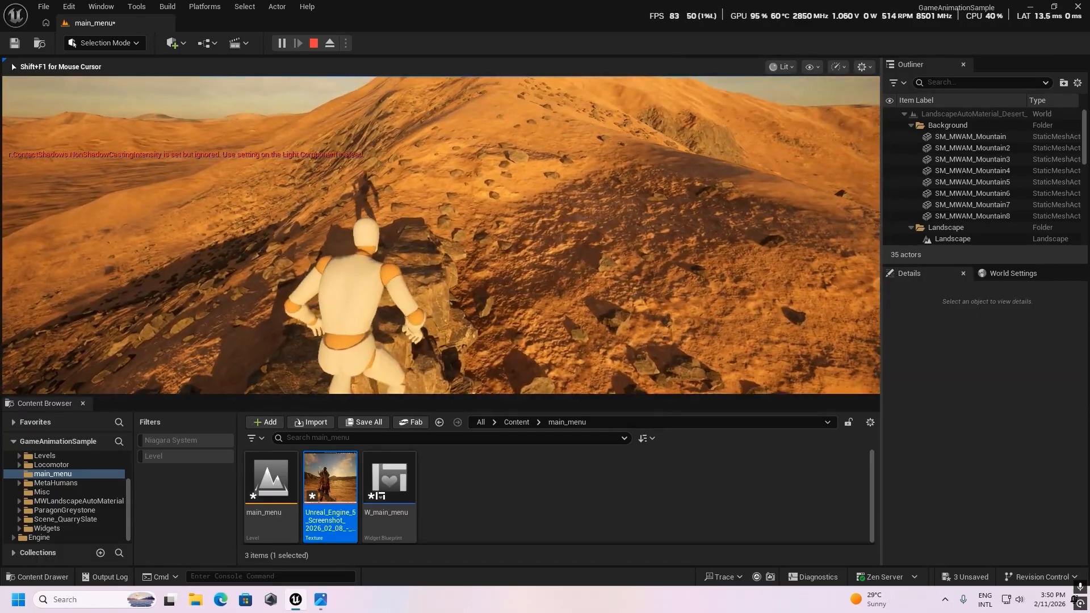
{"action": "key", "text": "w"}
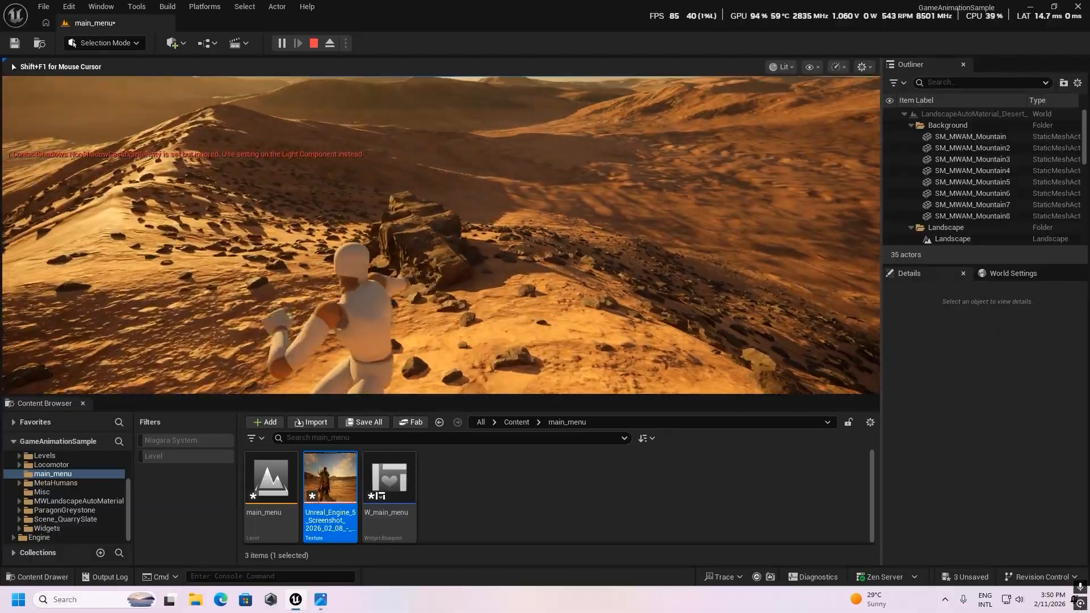
Run the character across the rocky desert ridge in the editor viewport and the standalone preview, looking around the level from several directions
{"action": "key", "text": "w"}
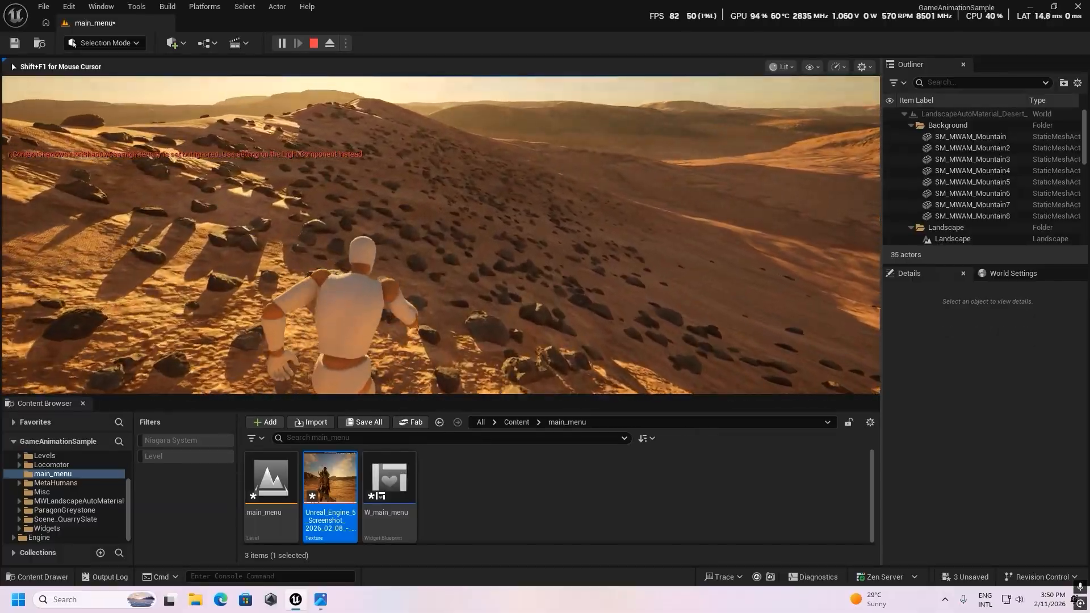
{"action": "key", "text": "w"}
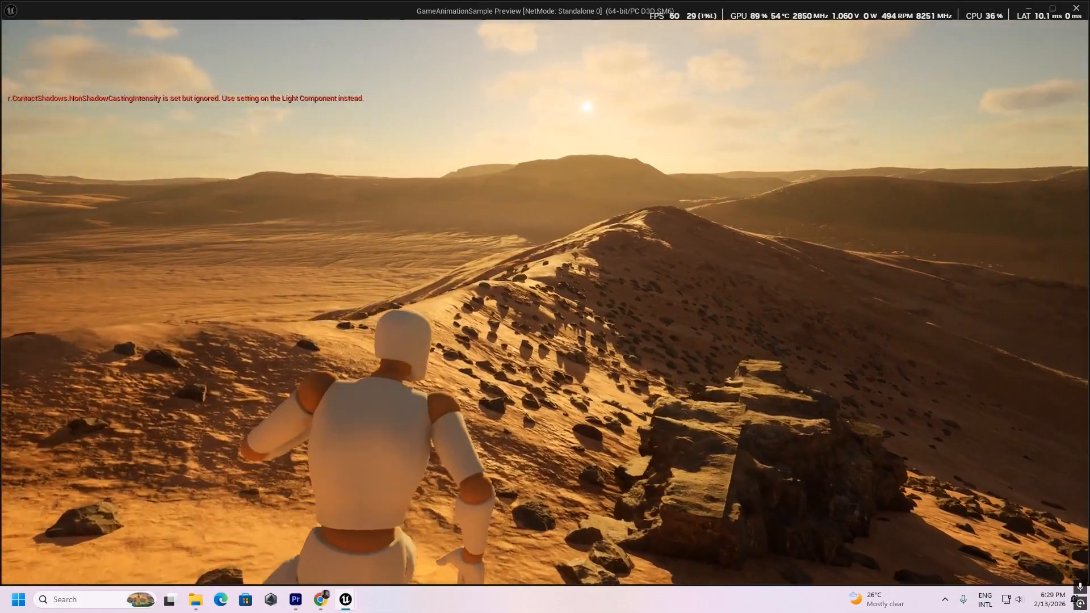
{"action": "key", "text": "w"}
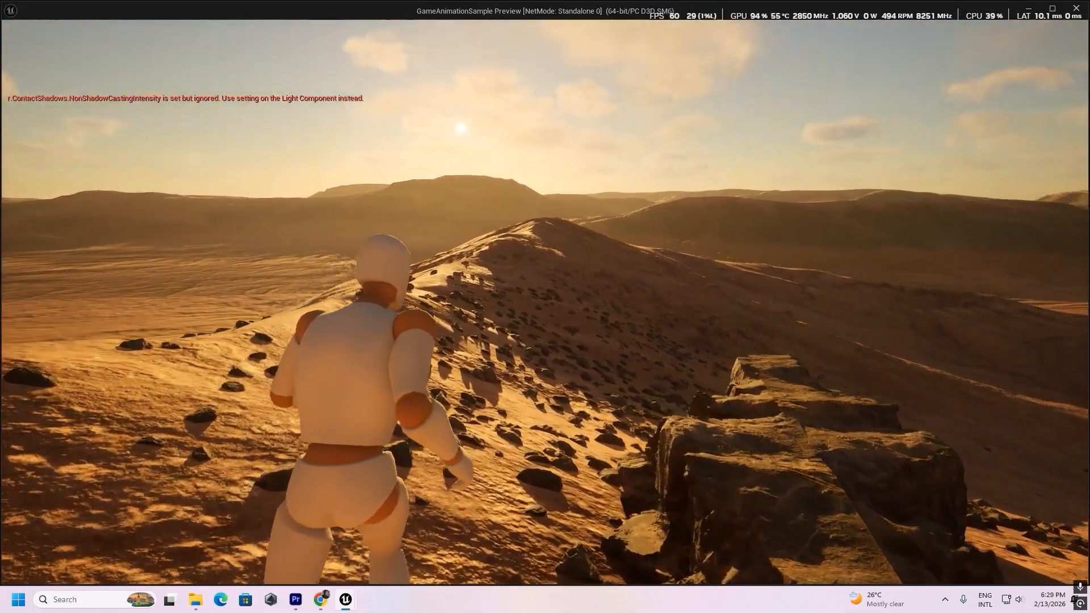
{"action": "key", "text": "w"}
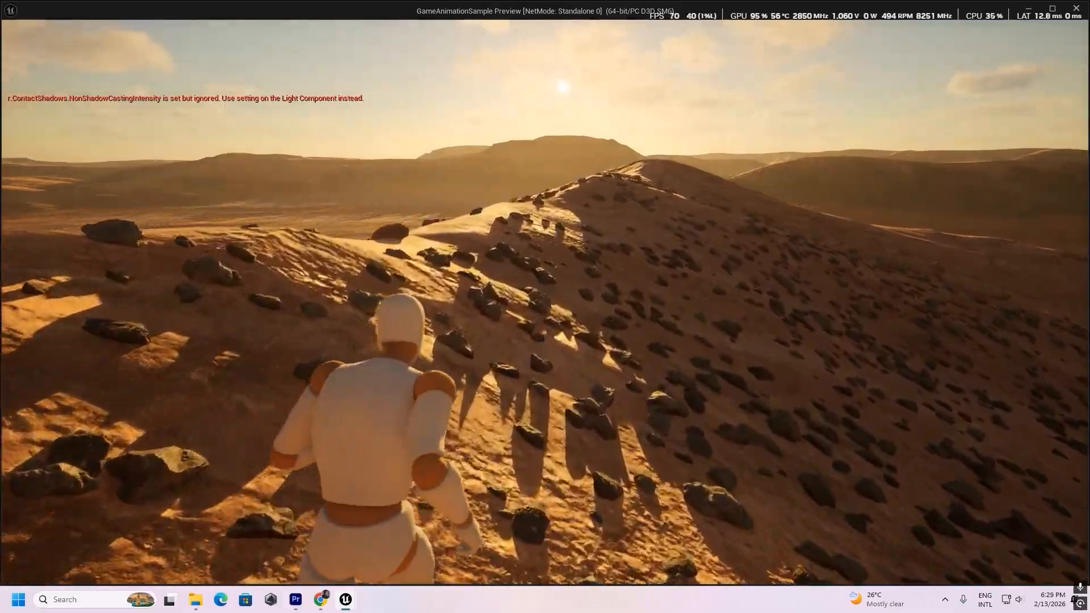
{"action": "key", "text": "w"}
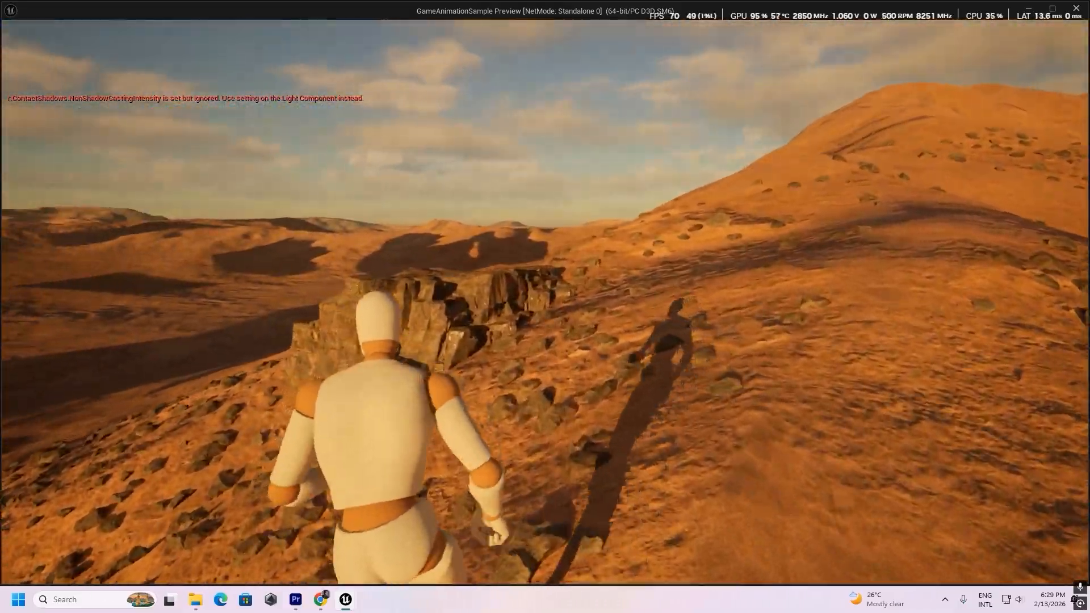
{"action": "key", "text": "w"}
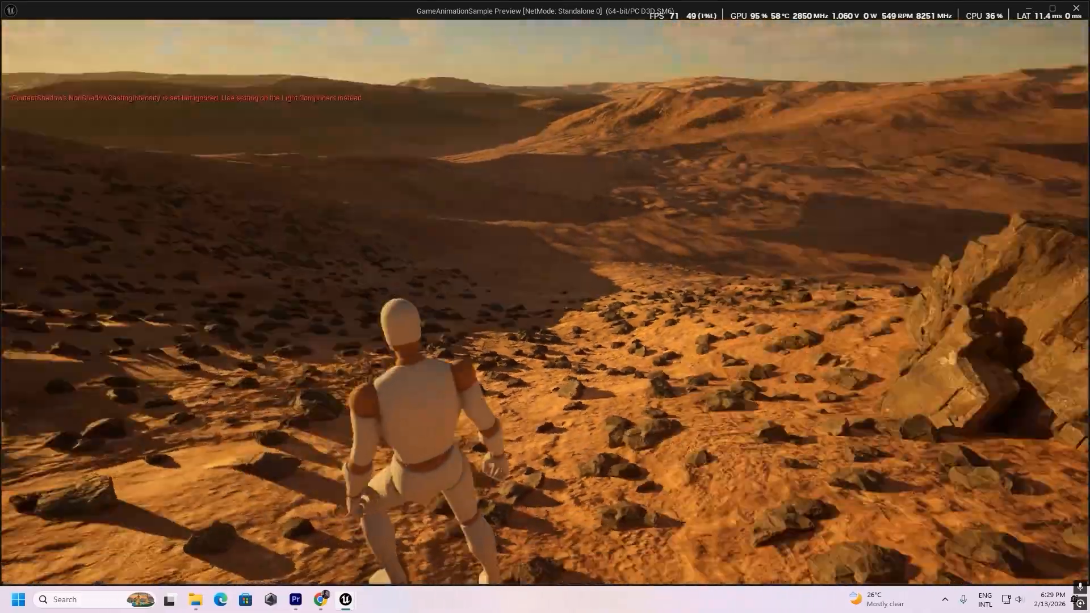
{"action": "key", "text": "w"}
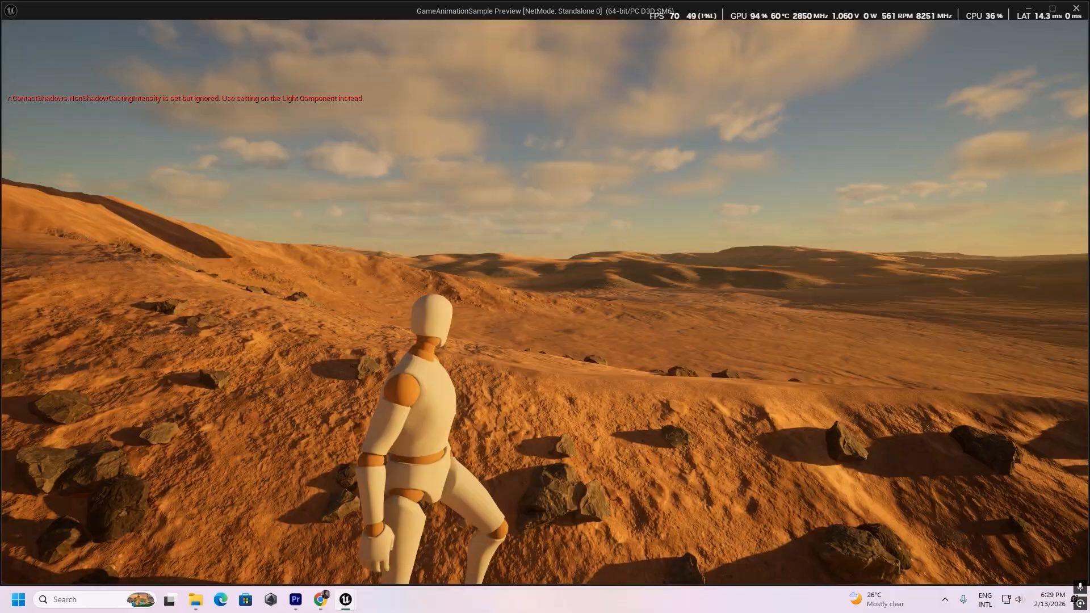
{"action": "key", "text": "w"}
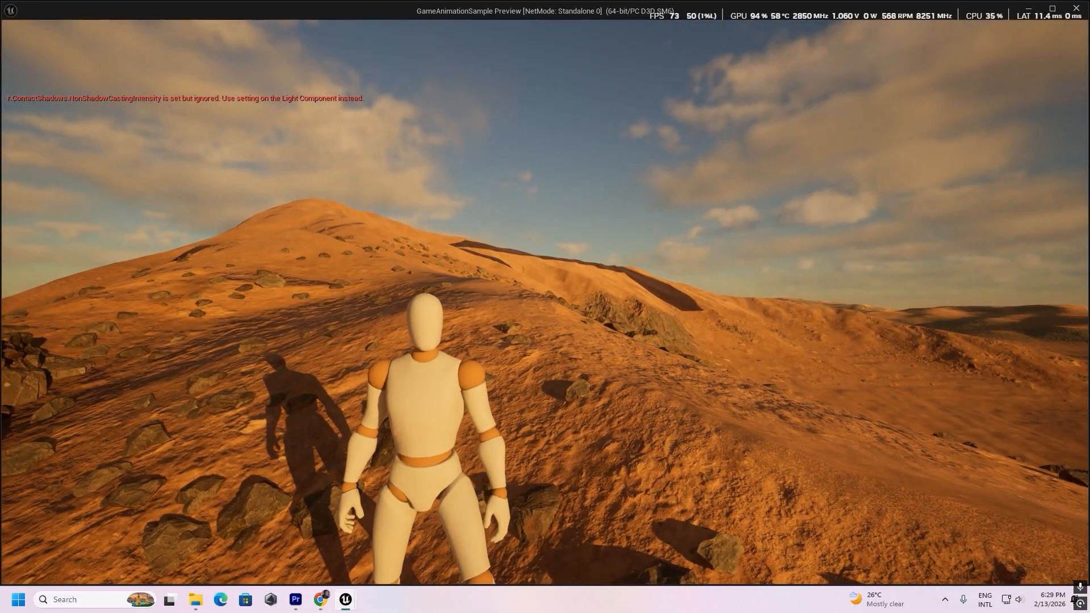
{"action": "key", "text": "w"}
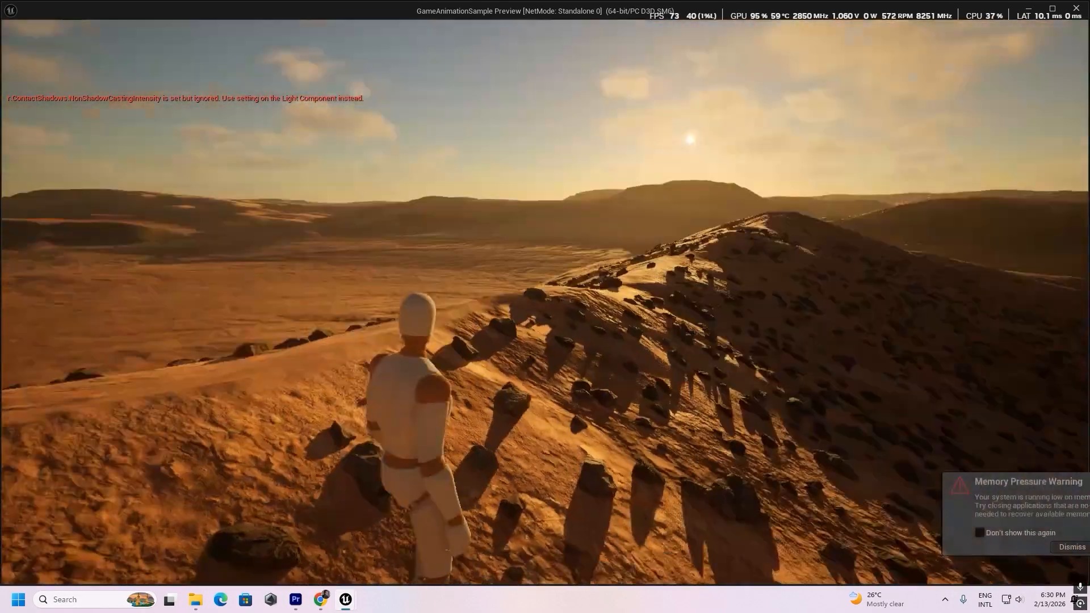